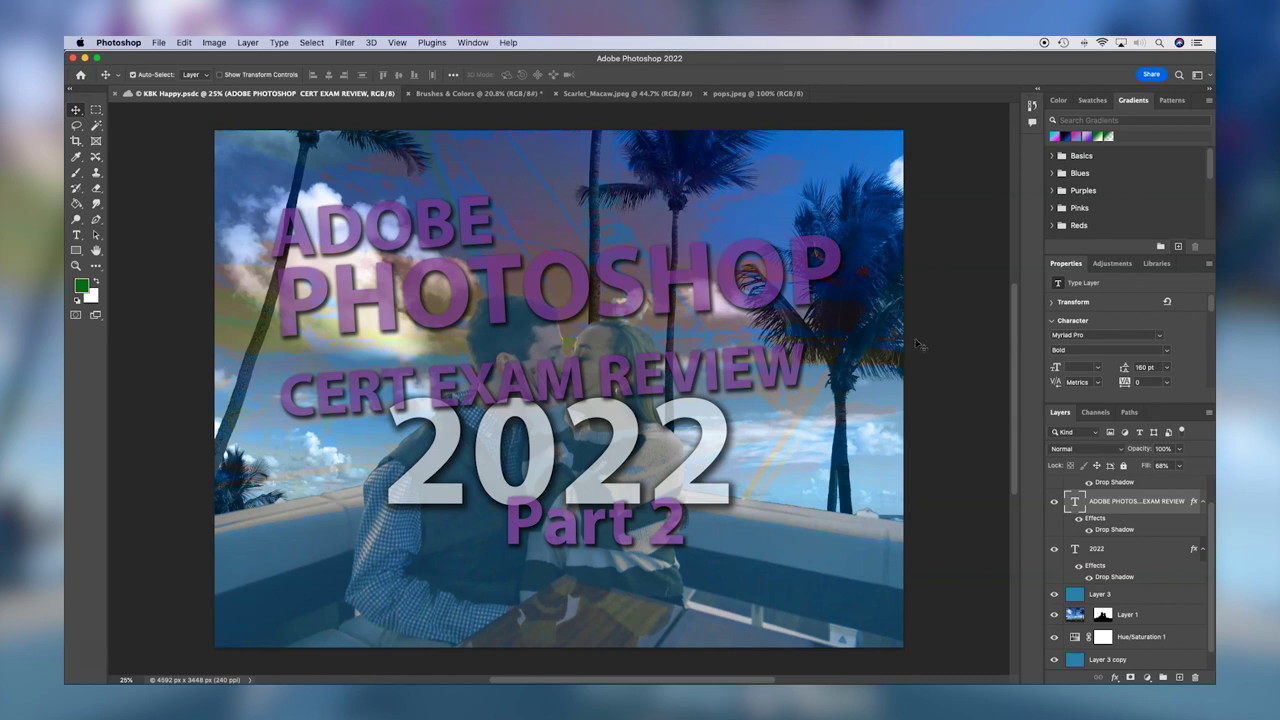
Step: Switch to the Brushes & Colors document, float the tool palette over the canvas, and toggle it to one column and back to two
key("ctrl+Tab")
left_click(190, 549)
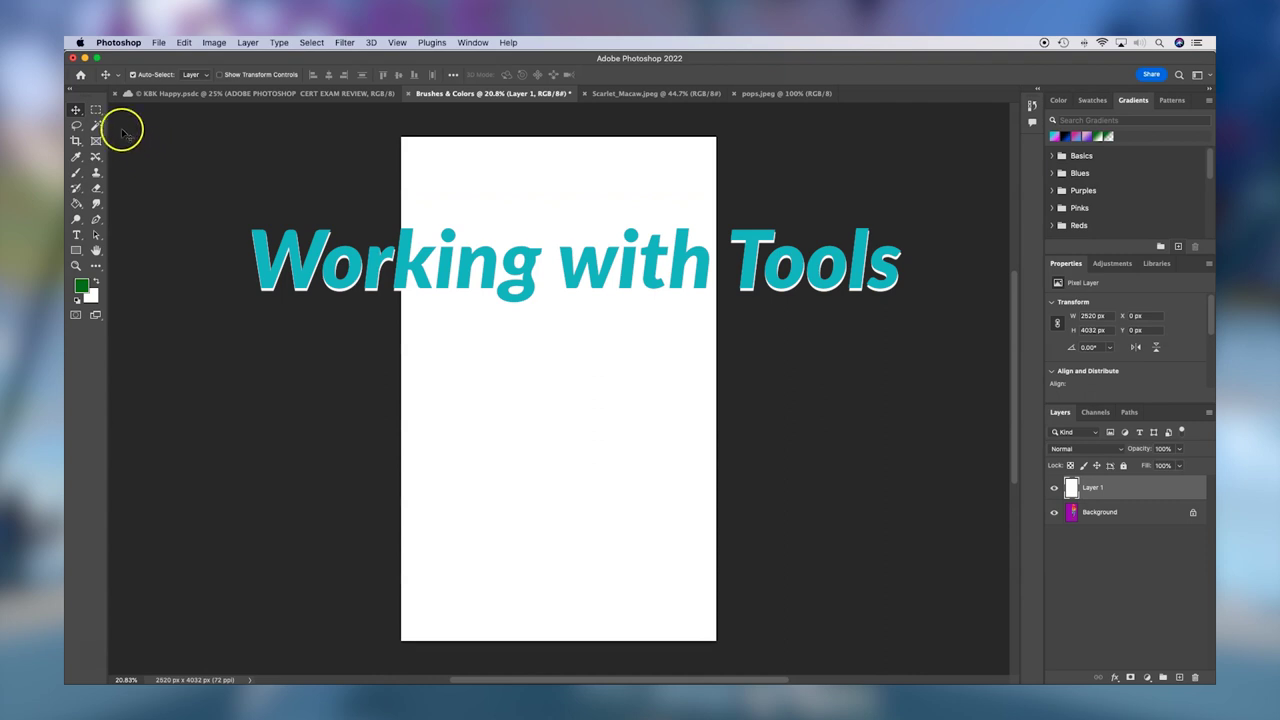
left_click_drag(83, 92, 557, 215)
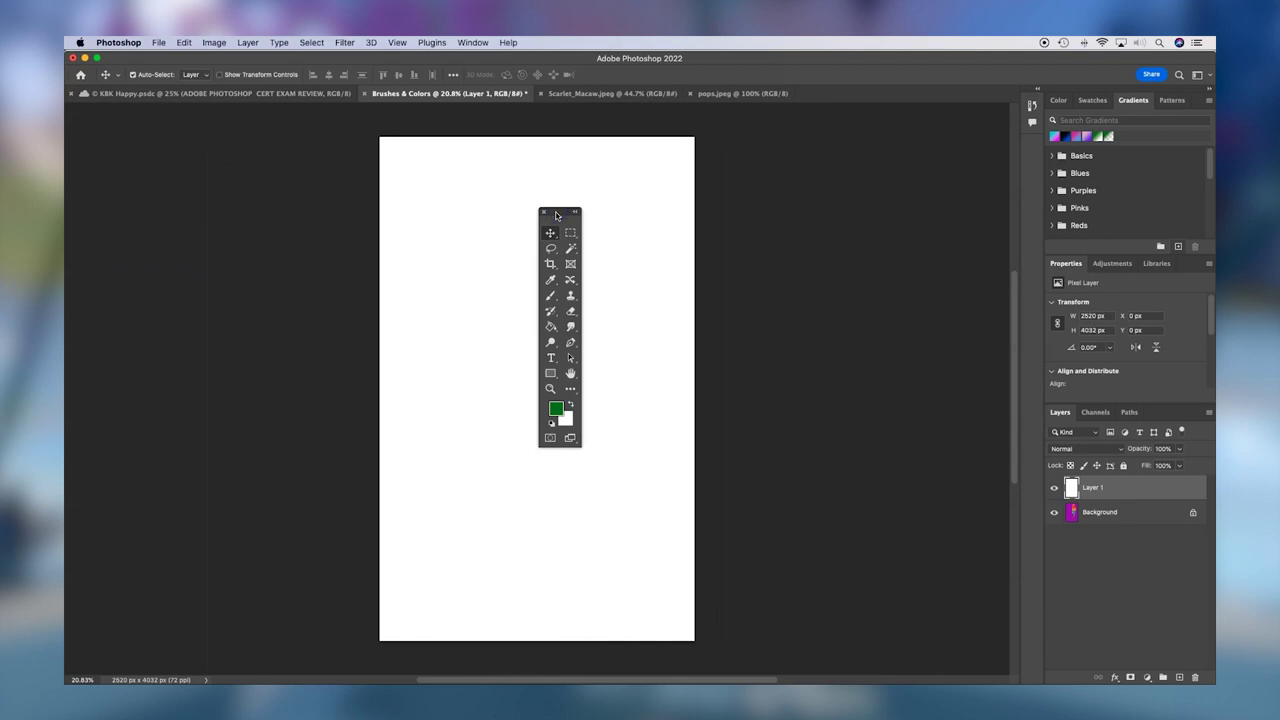
left_click(576, 213)
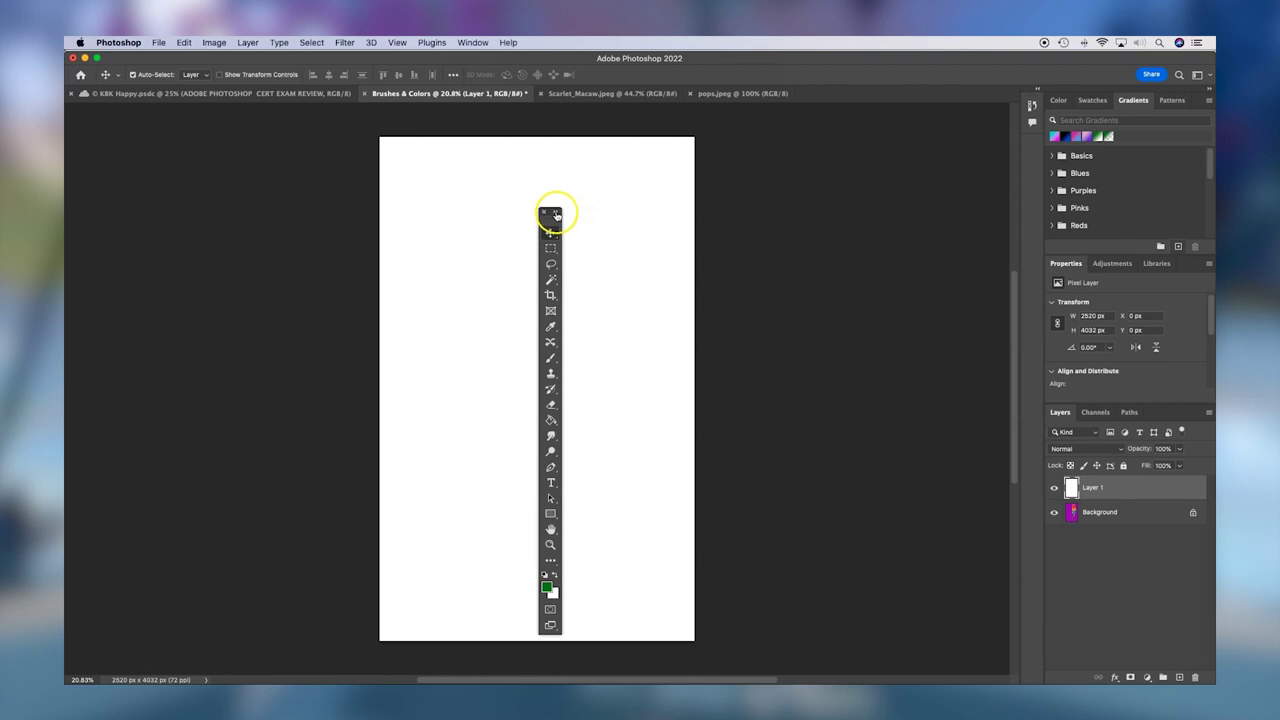
left_click(557, 215)
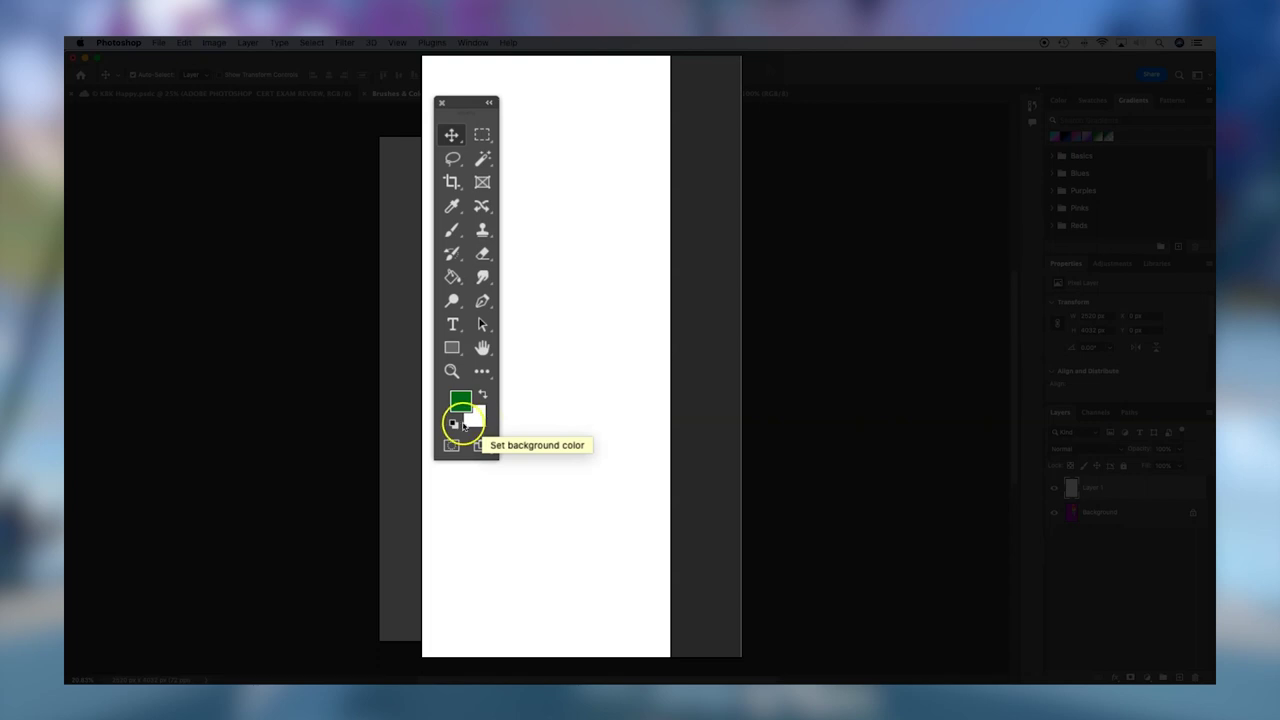
Step: Reset the foreground and background colors to default black and white, swap them back and forth, and try a foreground color without applying it
left_click(454, 424)
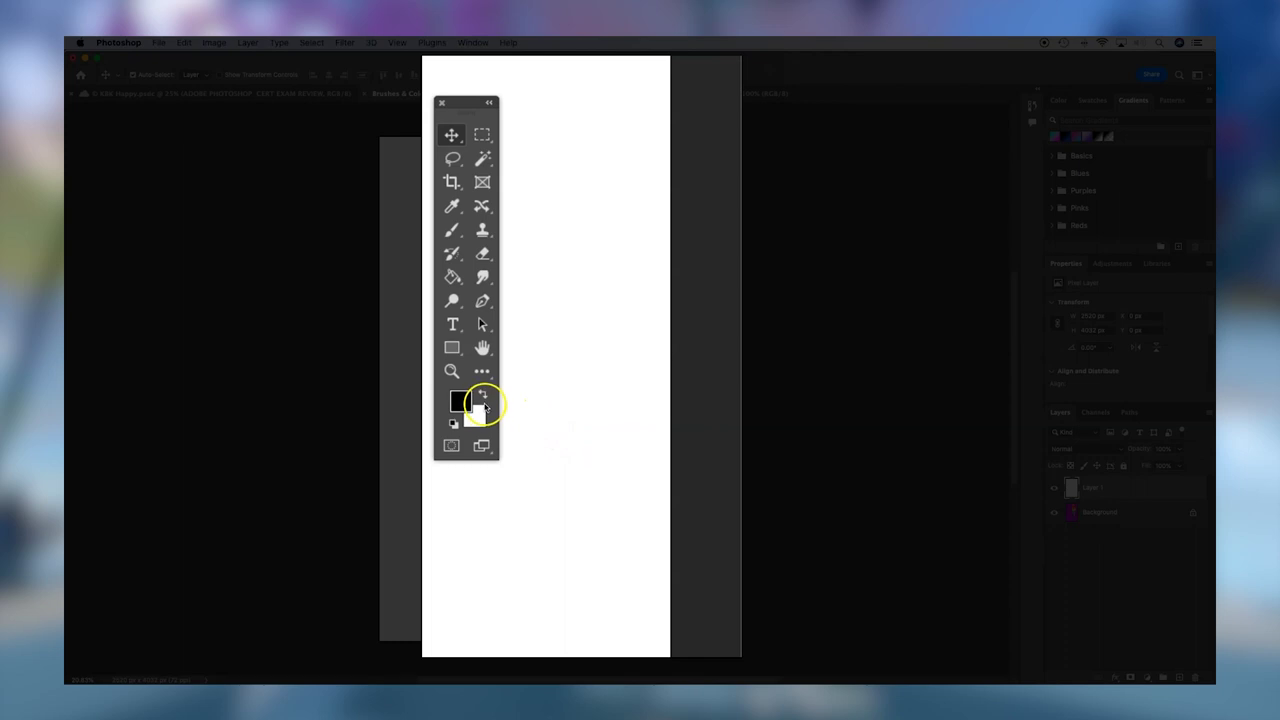
left_click(484, 396)
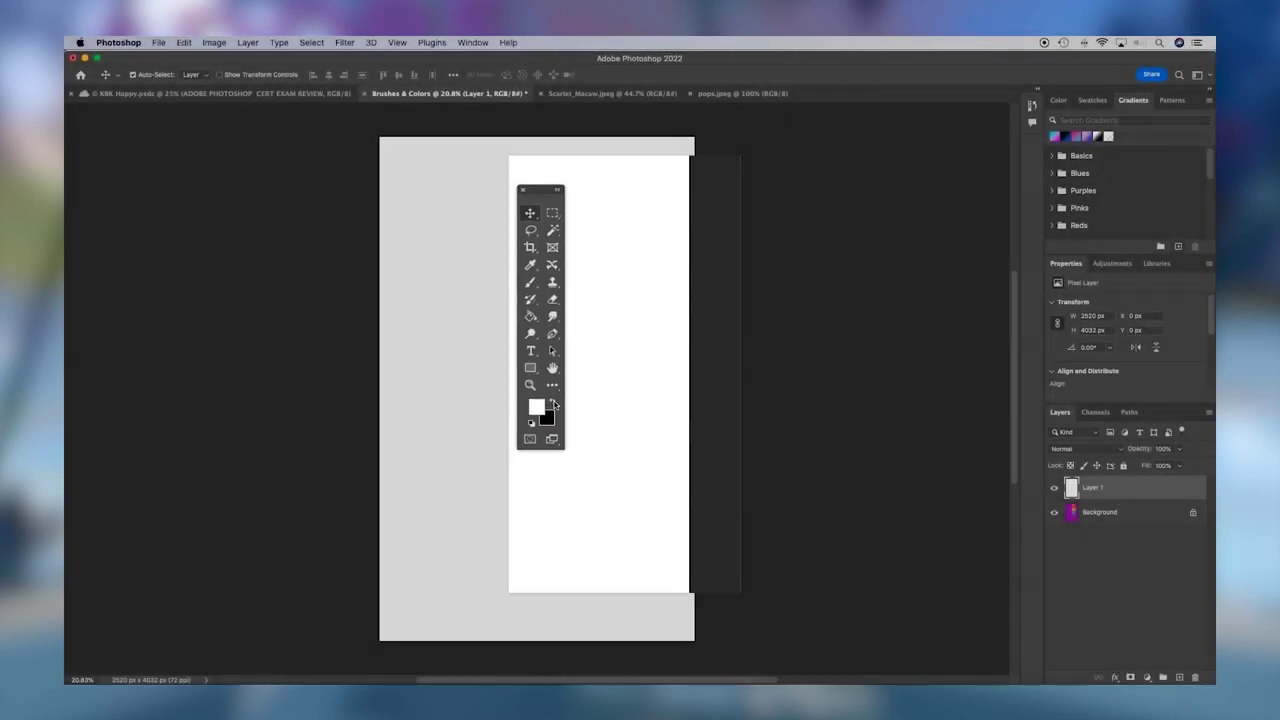
left_click(484, 396)
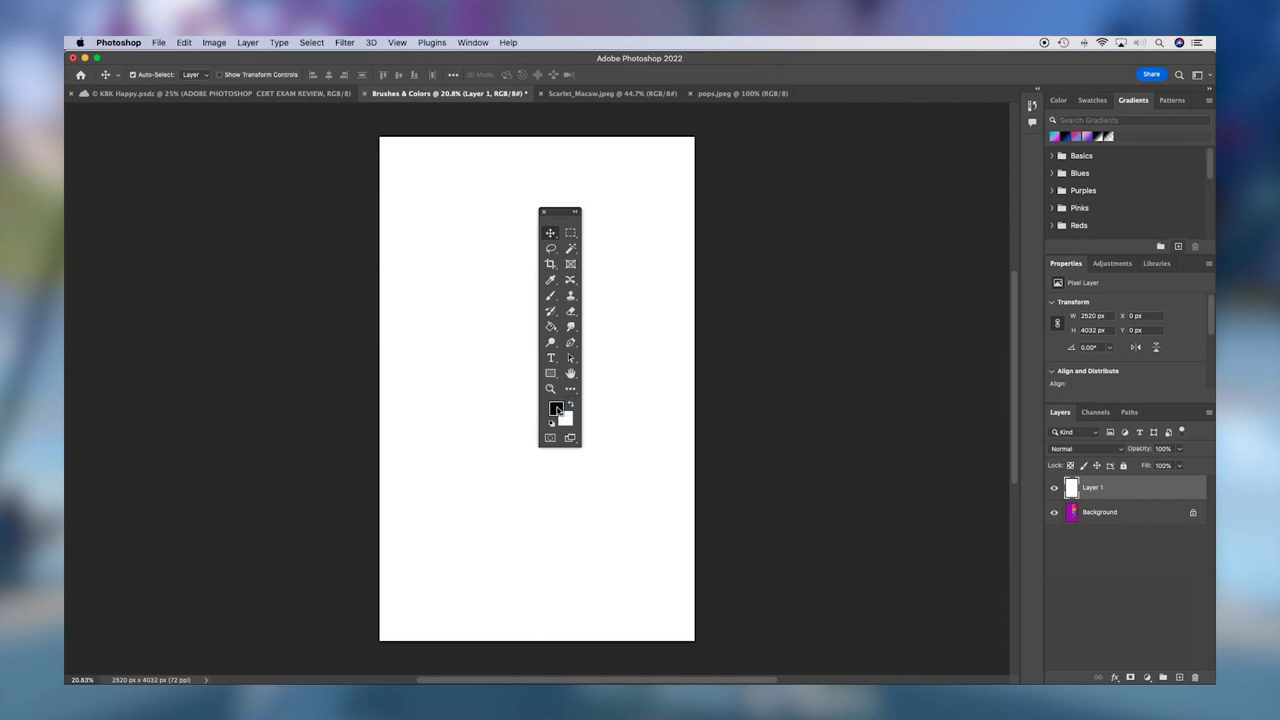
left_click(556, 408)
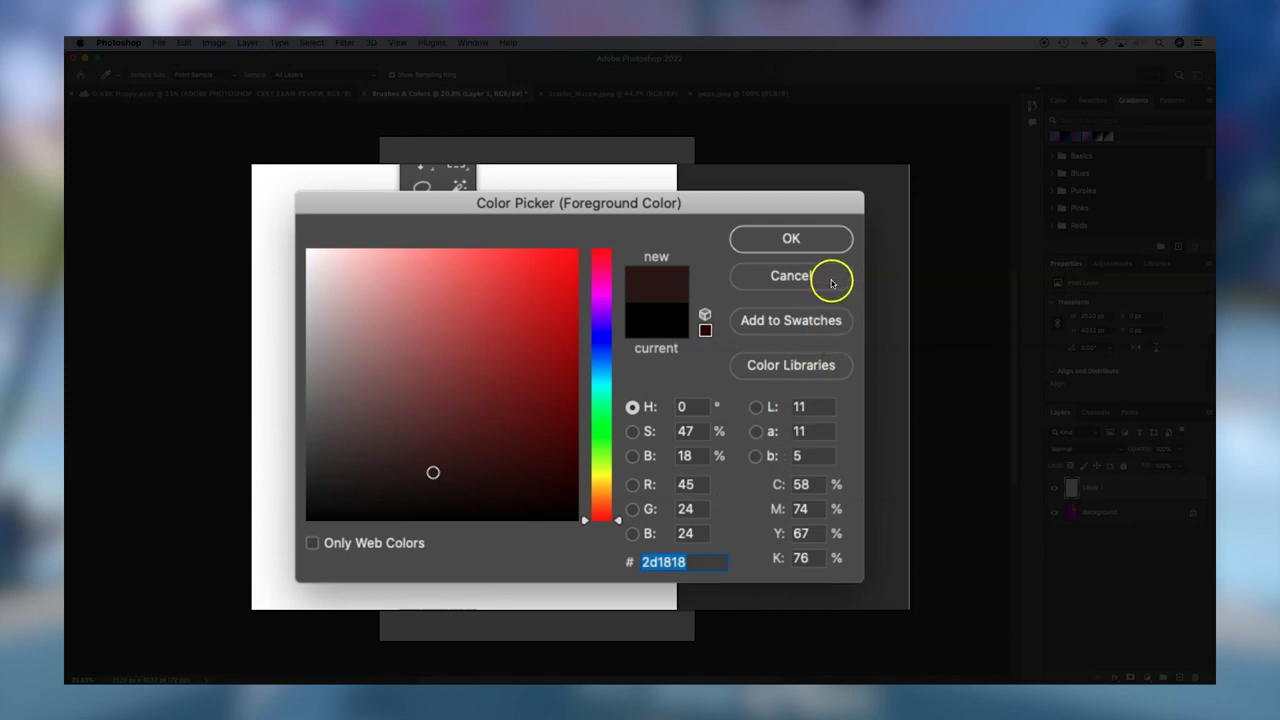
left_click(834, 277)
Step: In Scarlet_Macaw.jpeg, select the entire macaw that faces away, from head to tail, with the Quick Selection Tool
left_click(578, 94)
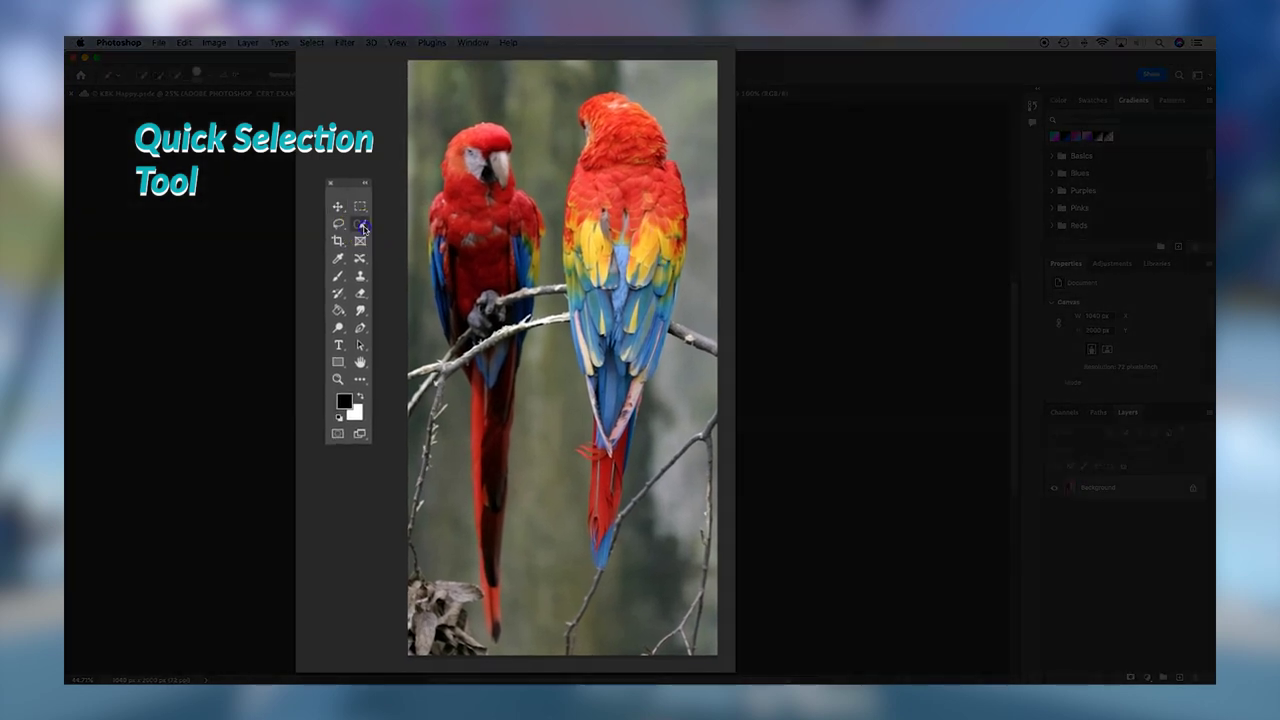
right_click(354, 268)
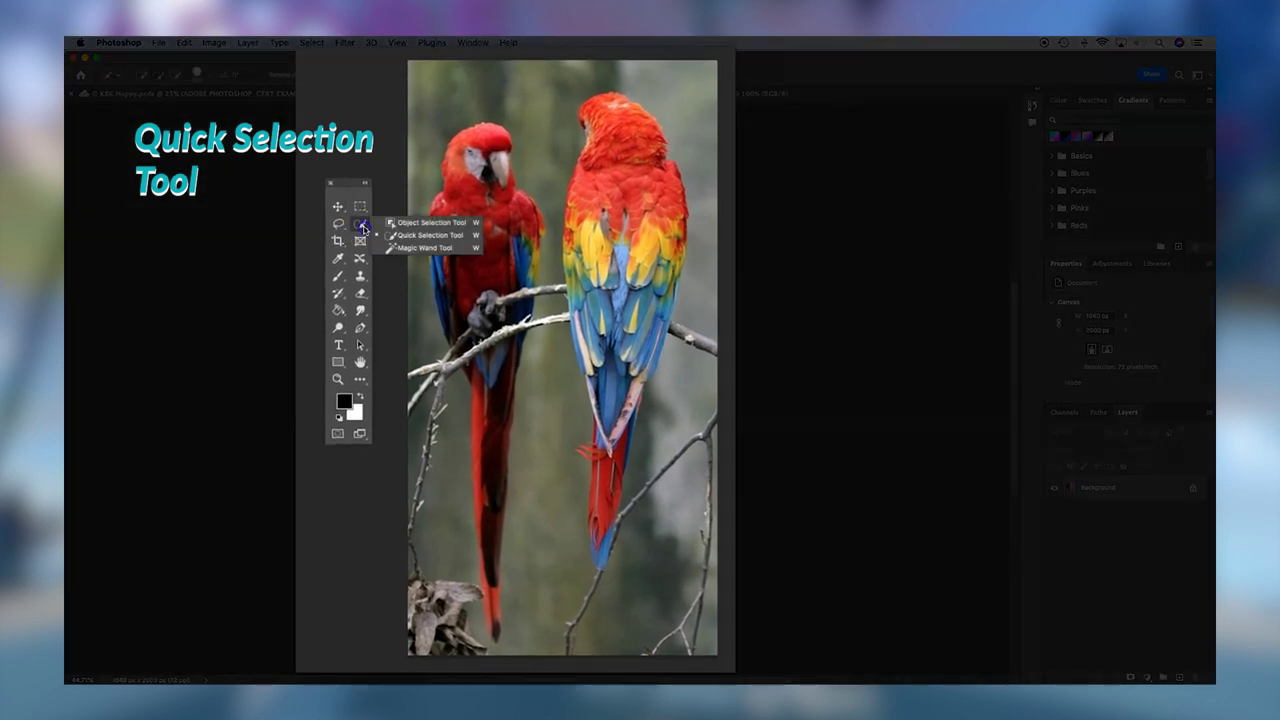
left_click(397, 238)
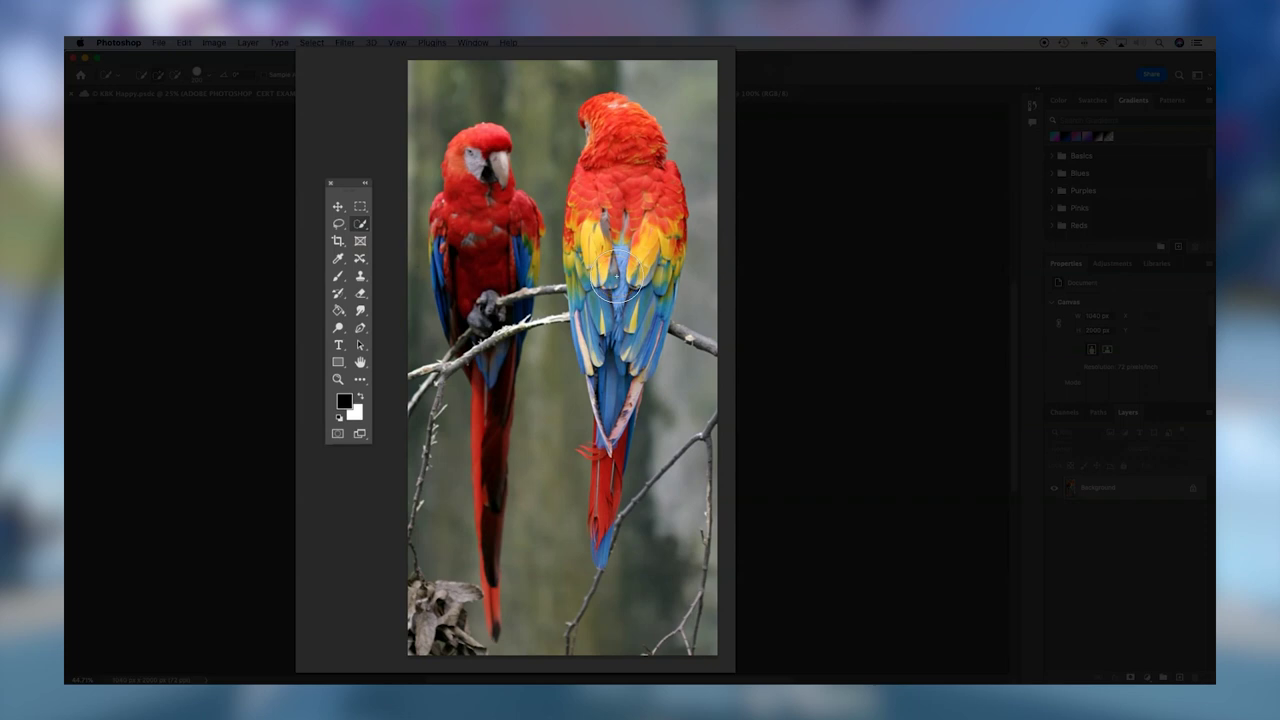
left_click_drag(597, 406, 601, 531)
mouse_move(601, 548)
left_mouse_down()
mouse_move(606, 457)
mouse_move(621, 418)
mouse_move(625, 429)
left_mouse_up()
mouse_move(607, 343)
left_mouse_down()
mouse_move(648, 287)
mouse_move(617, 122)
left_mouse_up()
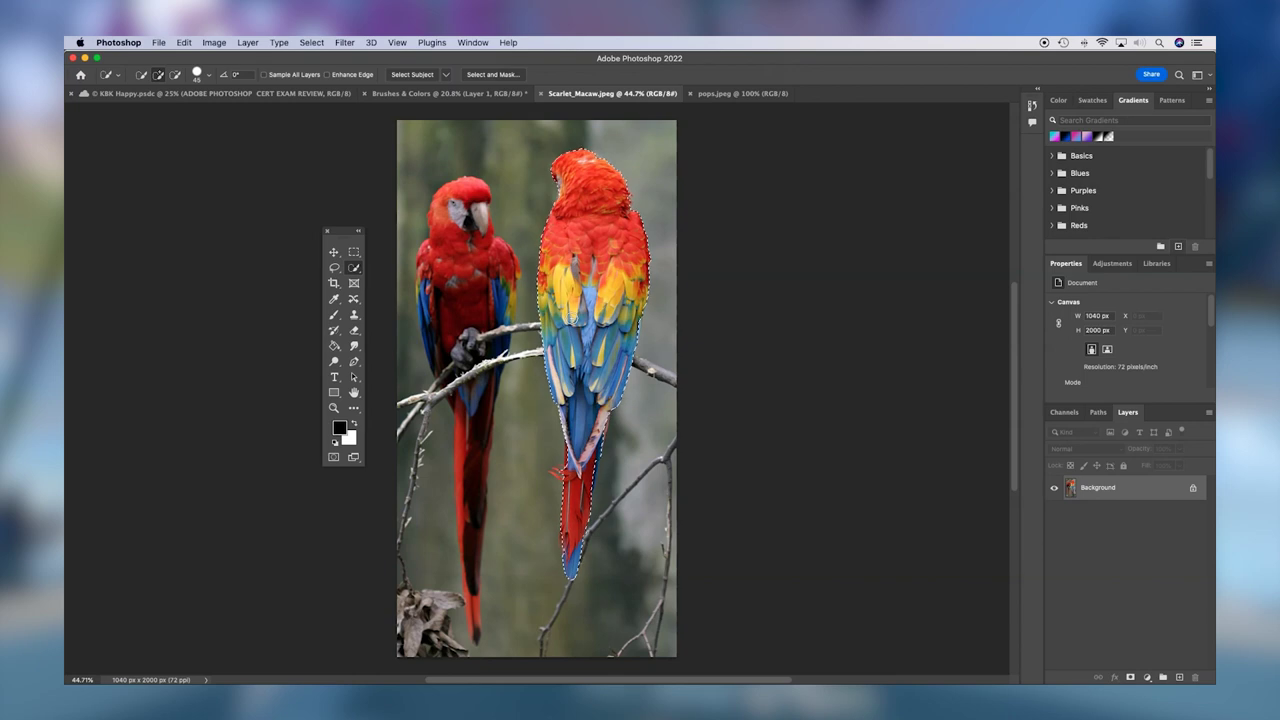
Step: Paste the selected macaw into the Brushes & Colors document and transform it to nearly full canvas height with a slight tilt
left_click(399, 94)
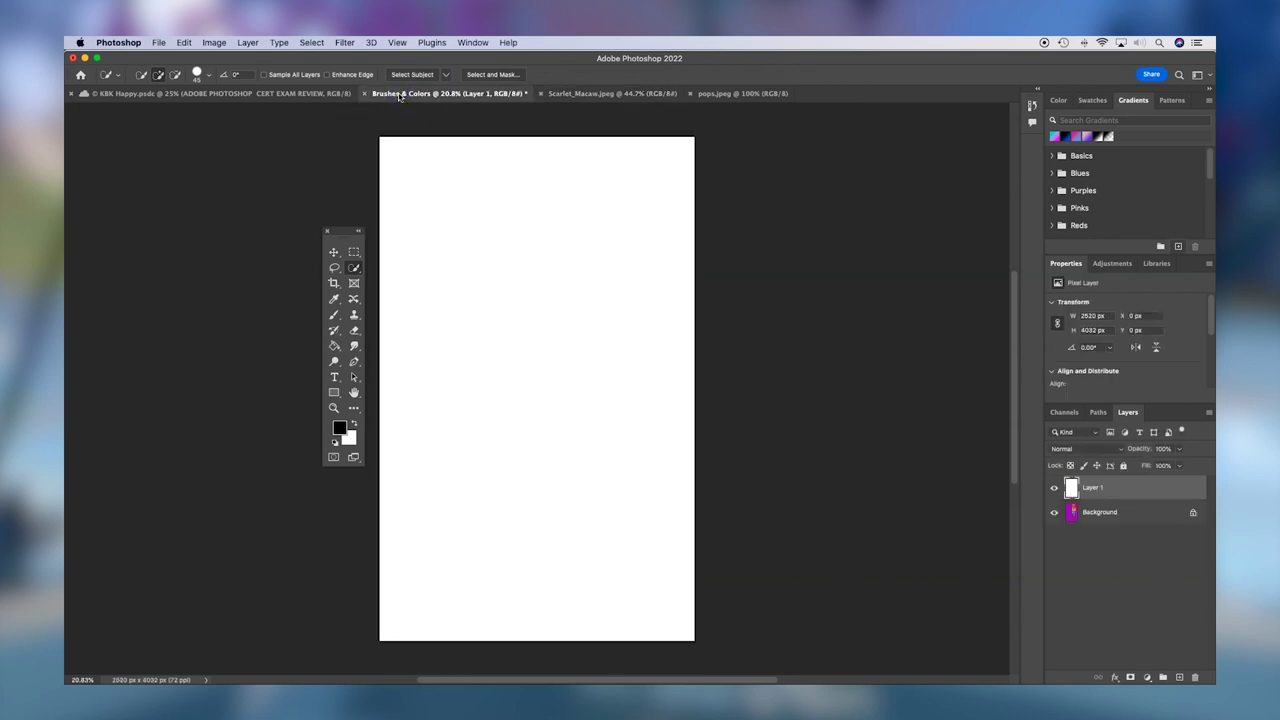
key("super+v")
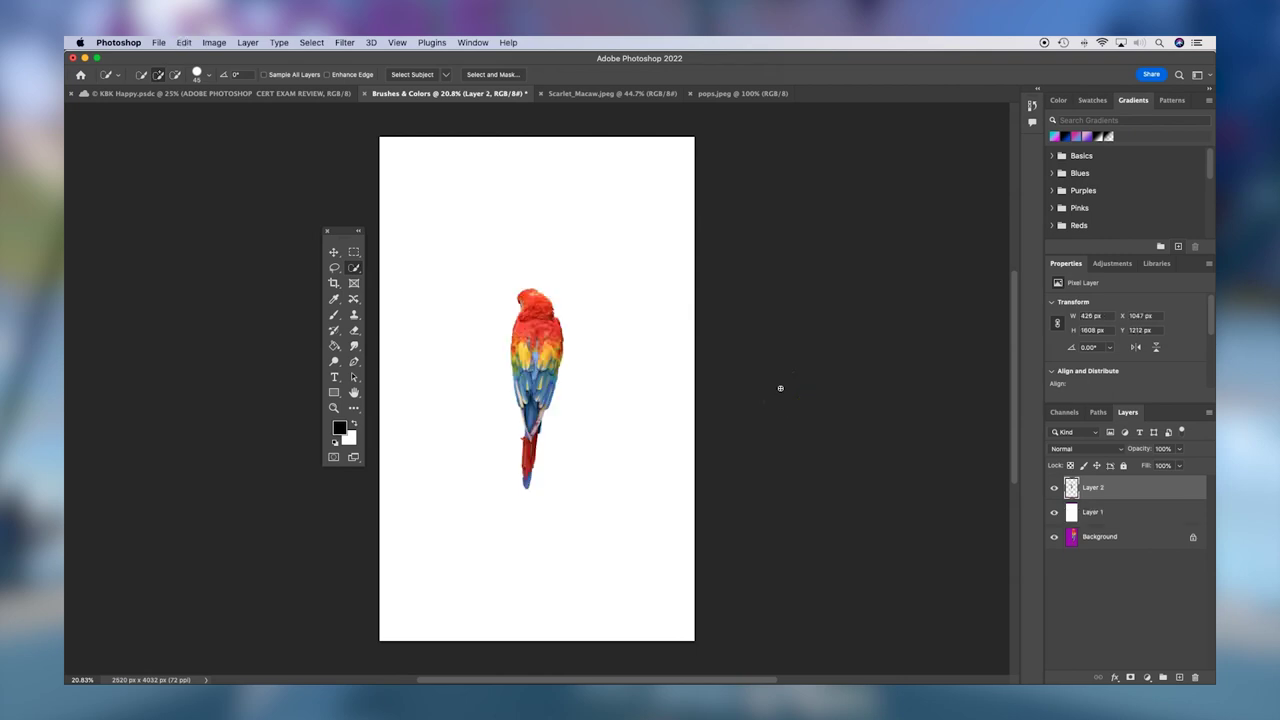
key("super+t")
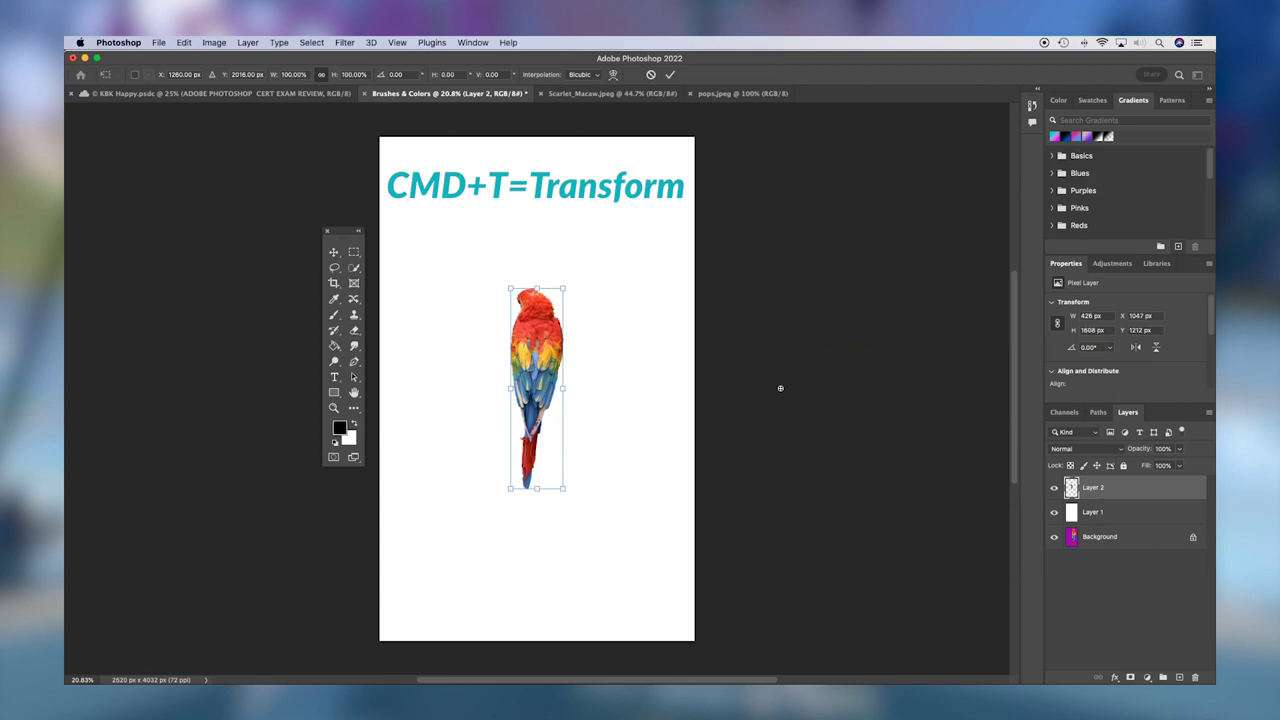
left_click_drag(535, 335, 629, 212)
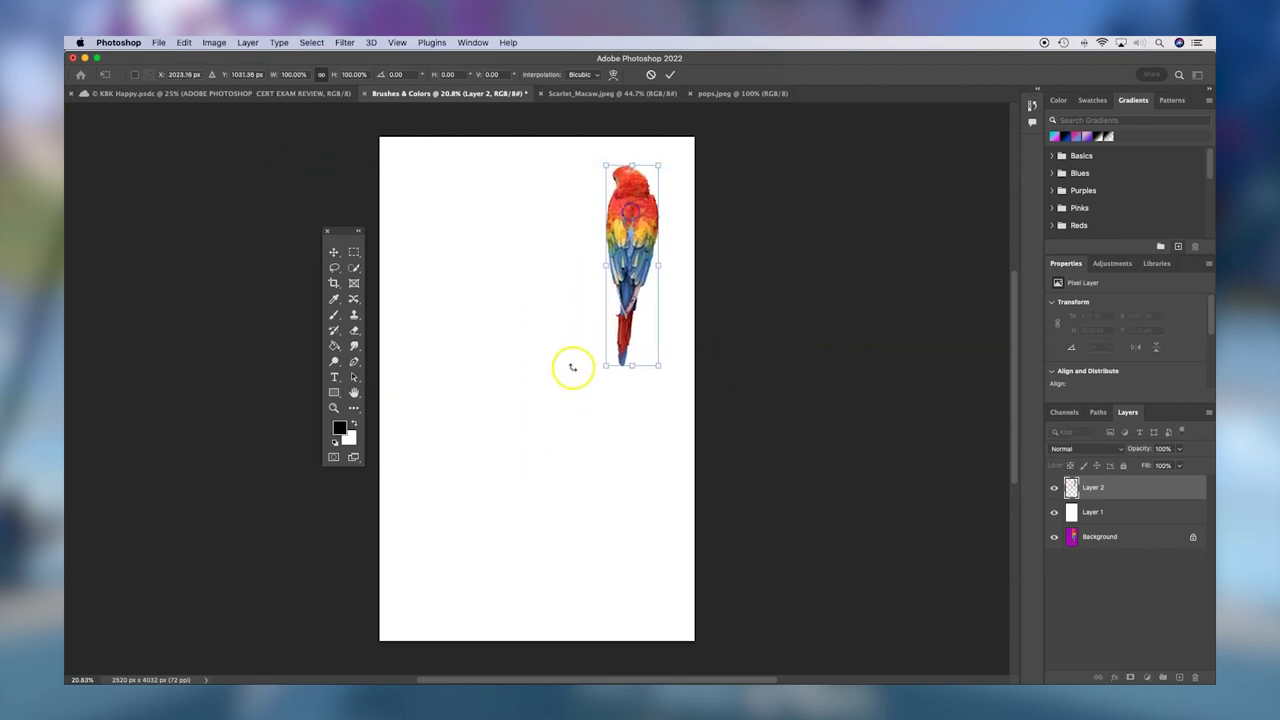
left_click_drag(606, 366, 437, 574)
left_click_drag(509, 614, 544, 621)
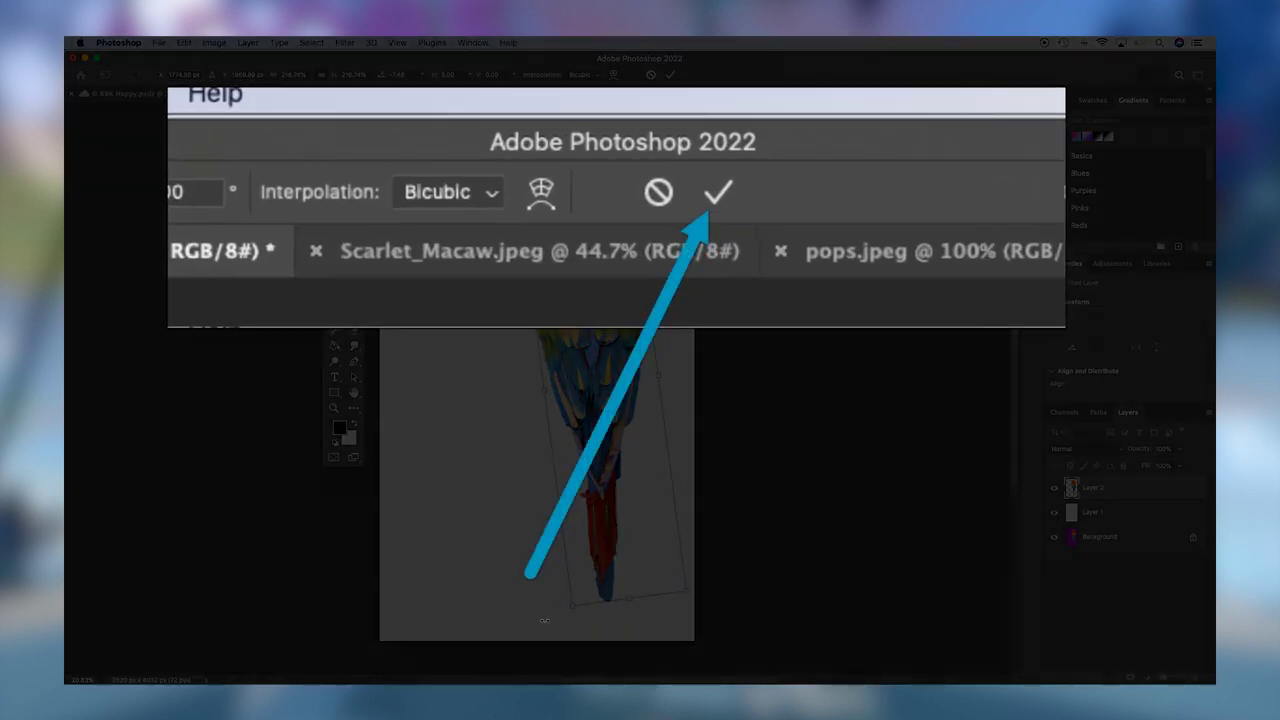
key("Return")
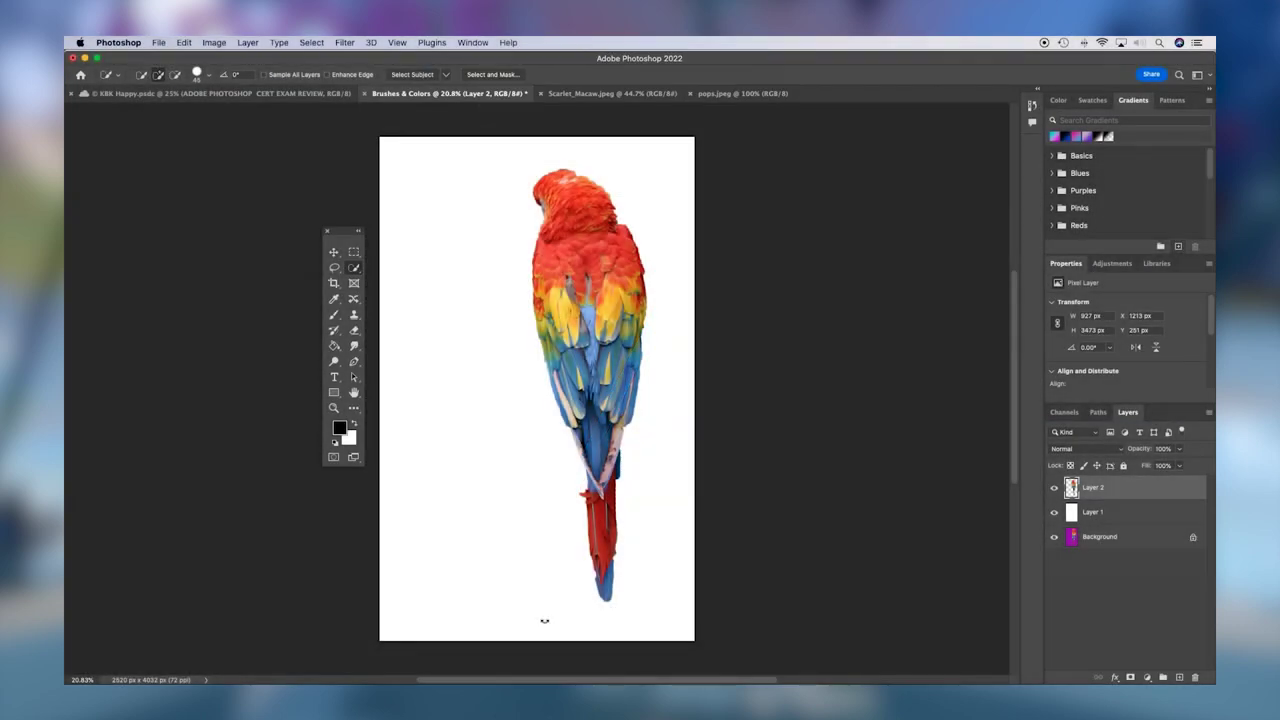
left_click(547, 593)
Step: Hide Layer 2 and Layer 1 and make the Background layer active
left_click(1054, 488)
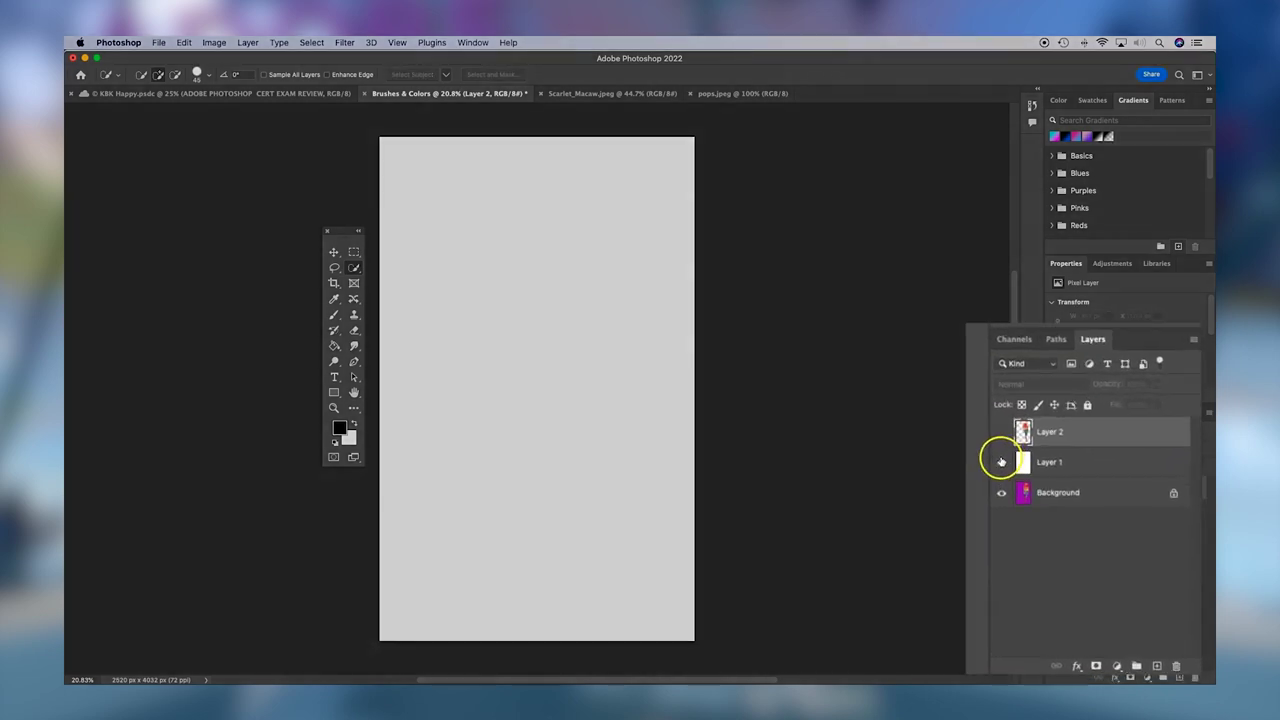
left_click(1001, 461)
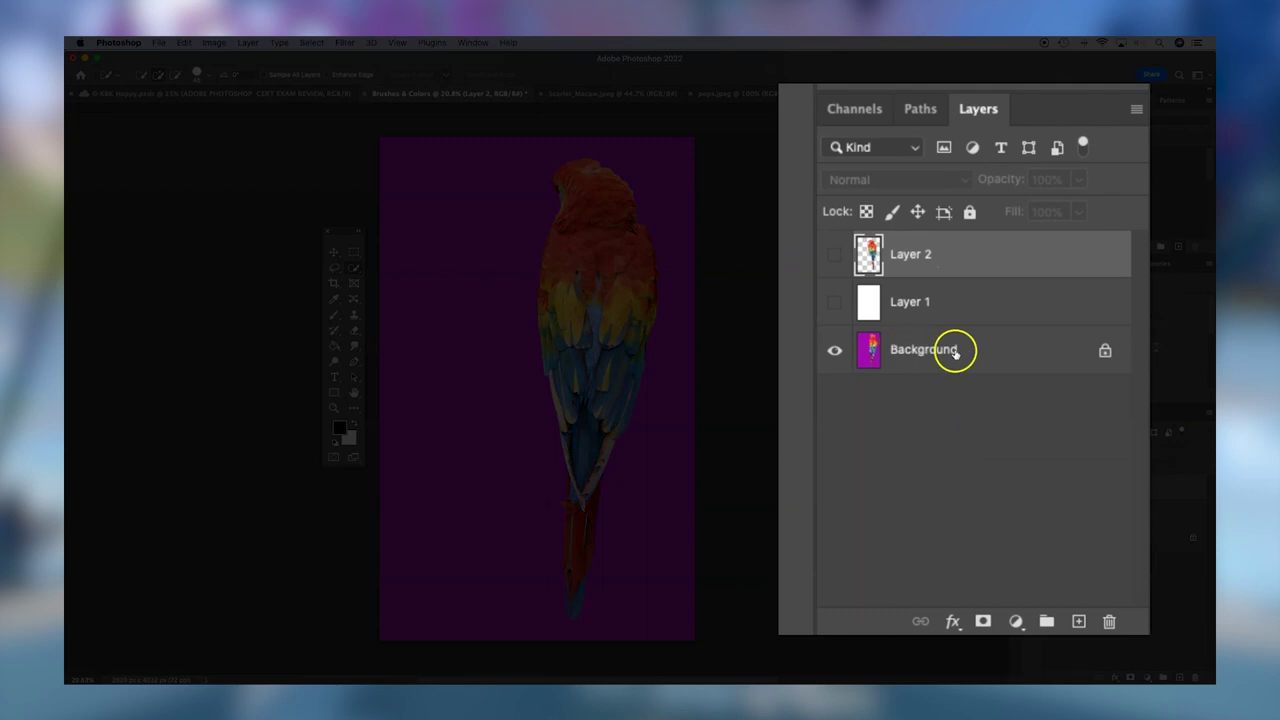
left_click(956, 353)
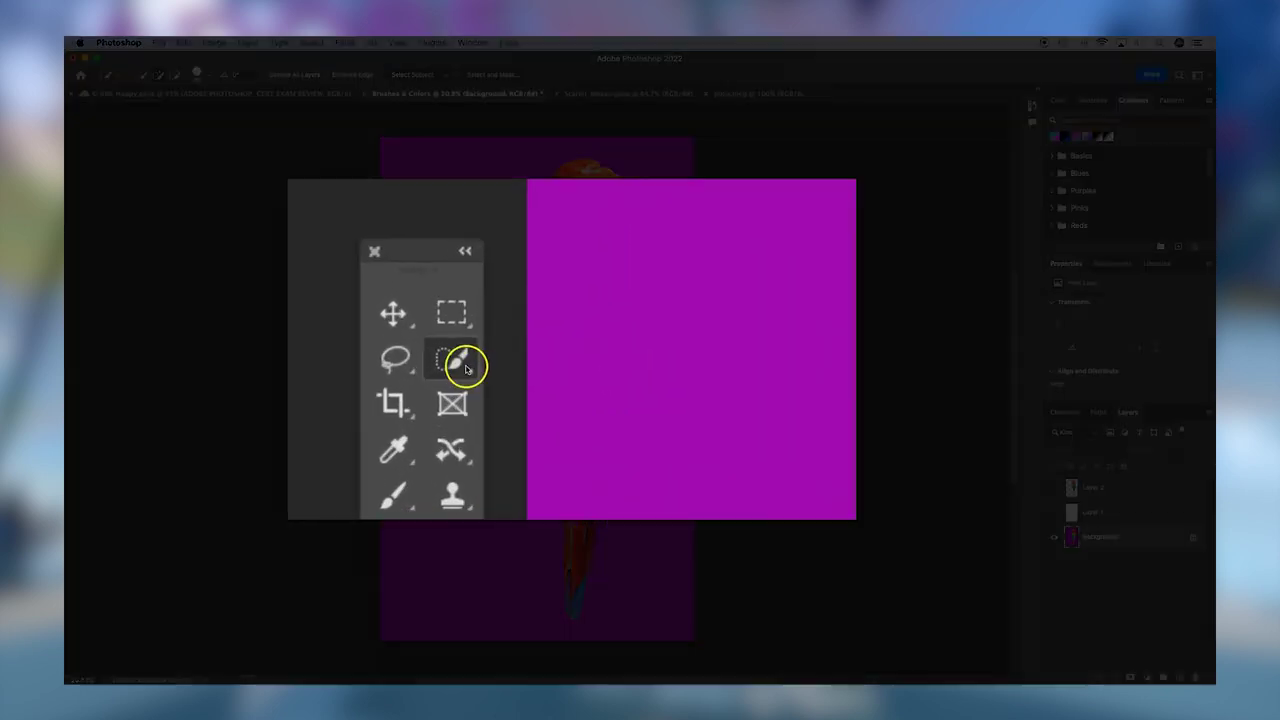
Step: Select the purple area around the macaw with the Magic Wand Tool at a tolerance of 32
left_click(365, 279)
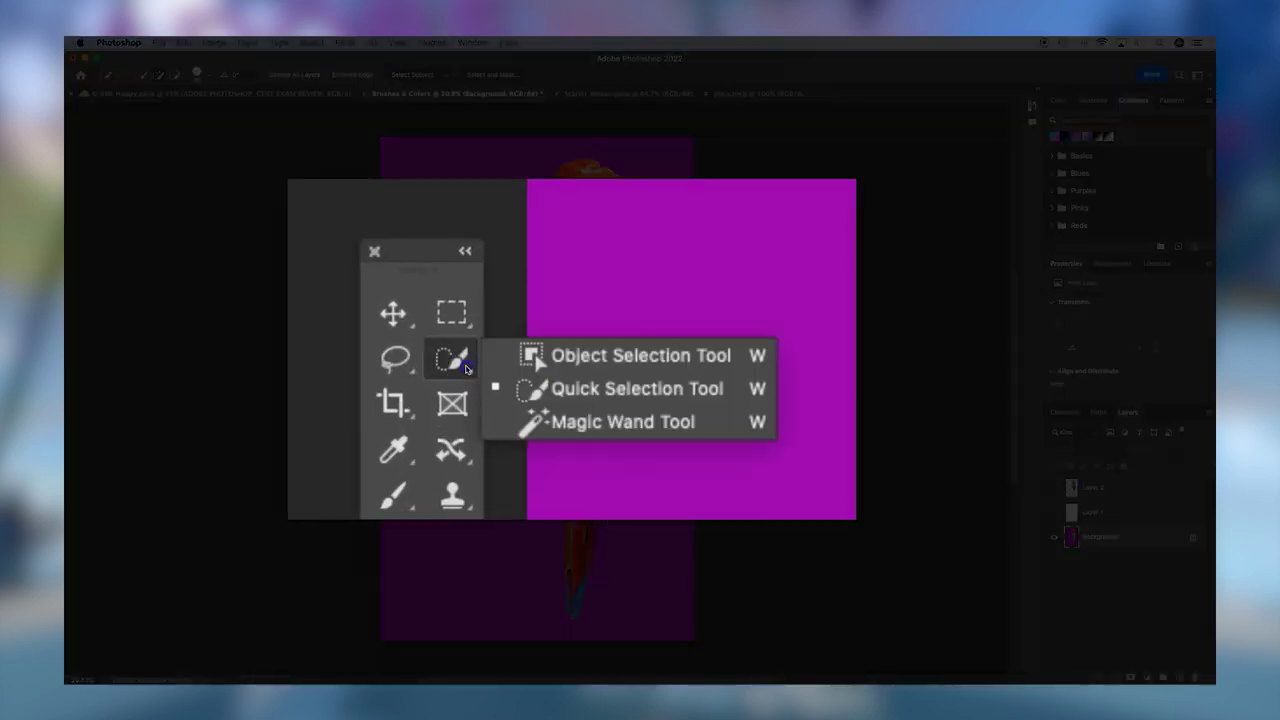
left_click(541, 421)
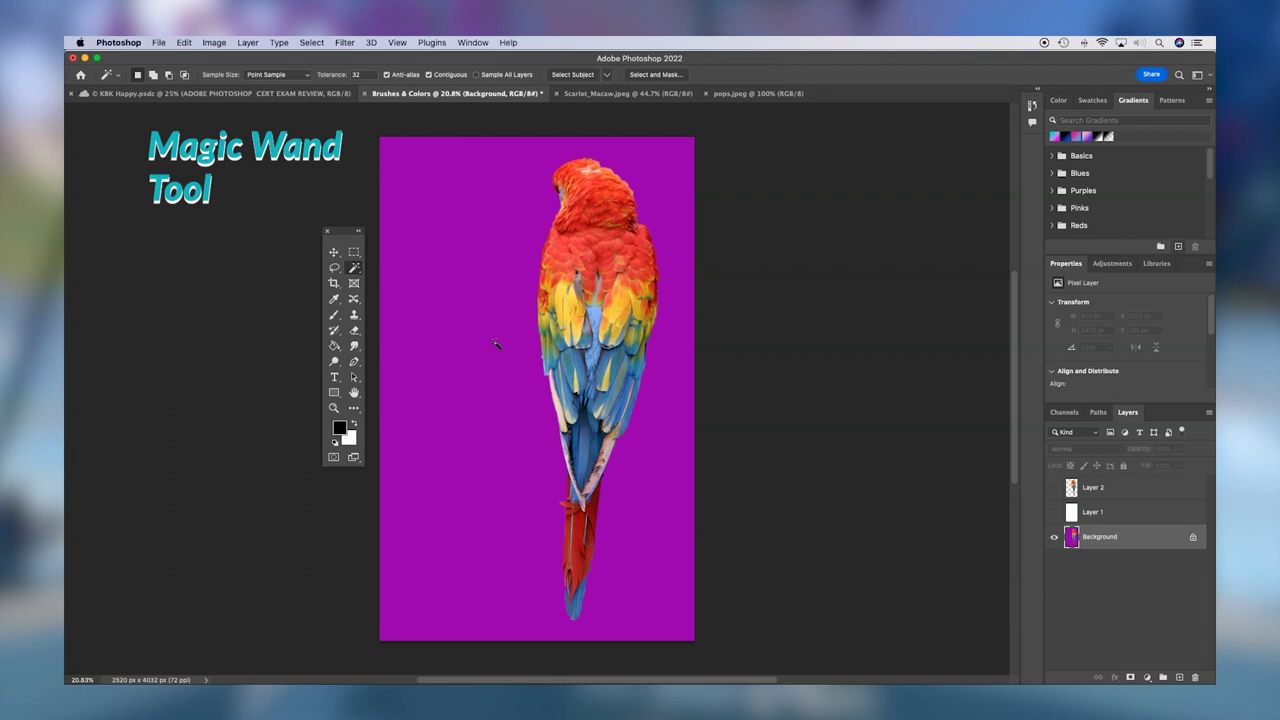
left_click(495, 344)
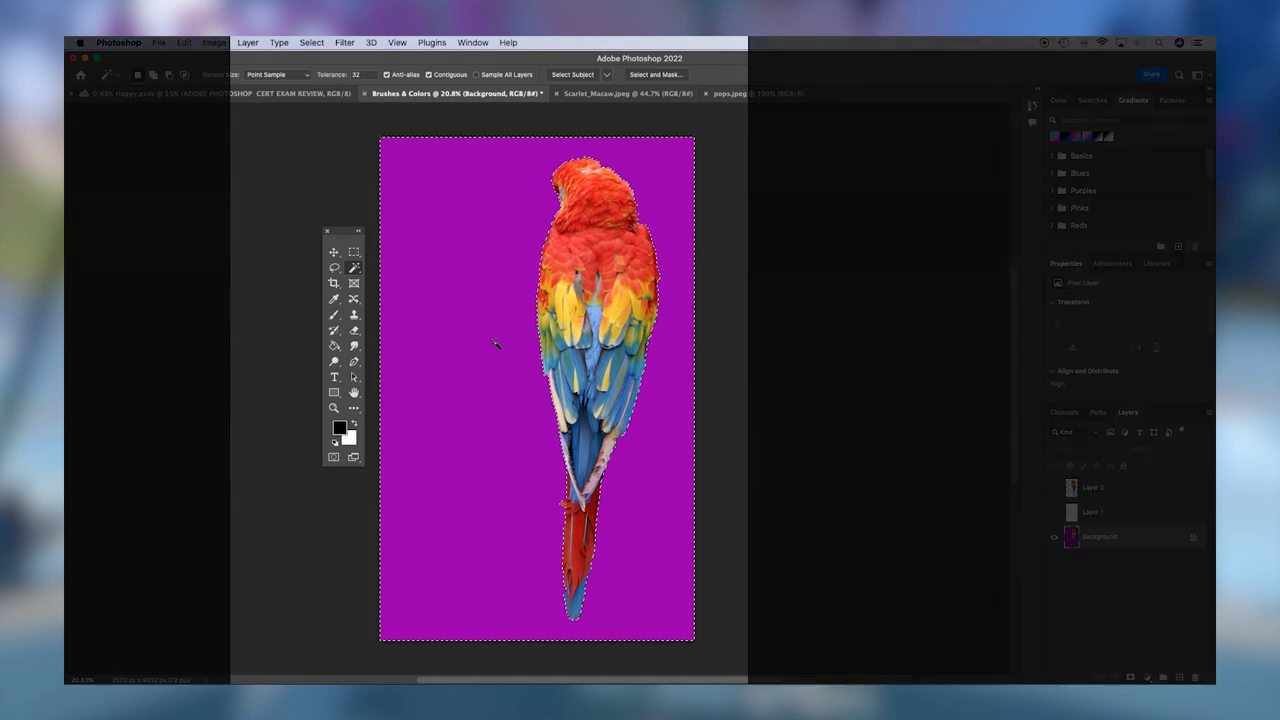
Step: Review the available selection commands and deselect the purple area
left_click(308, 43)
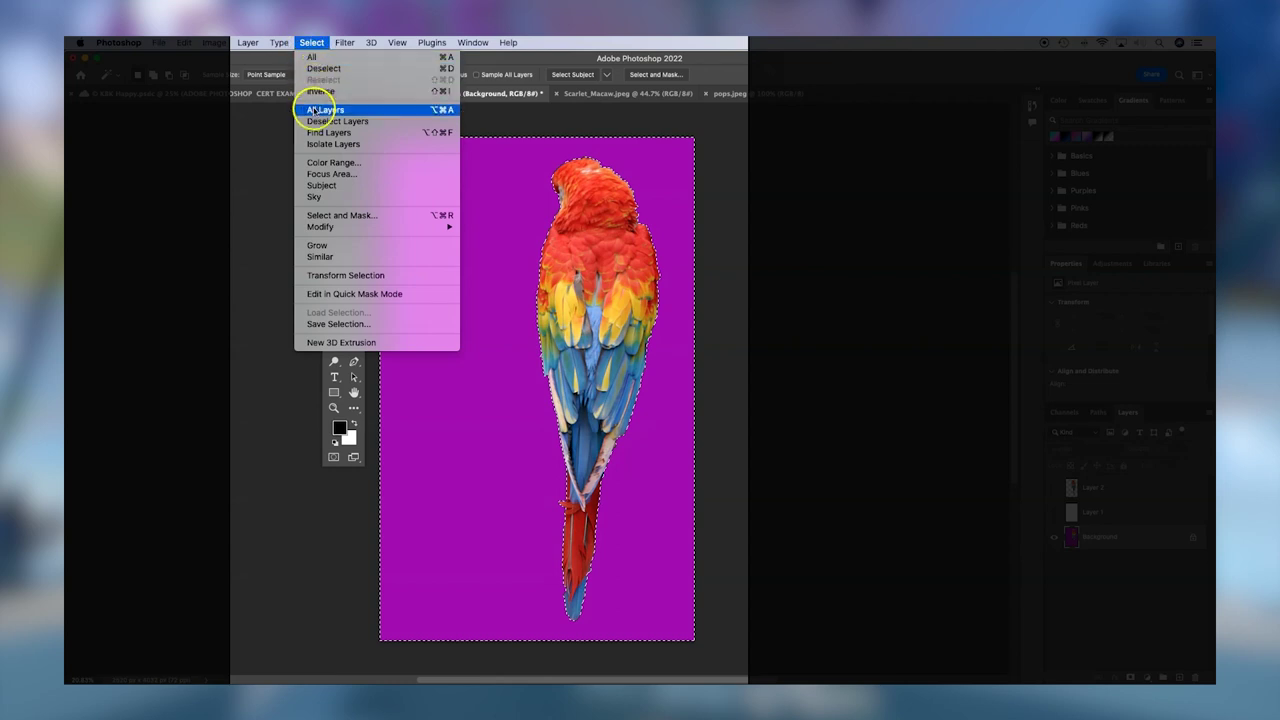
mouse_move(311, 227)
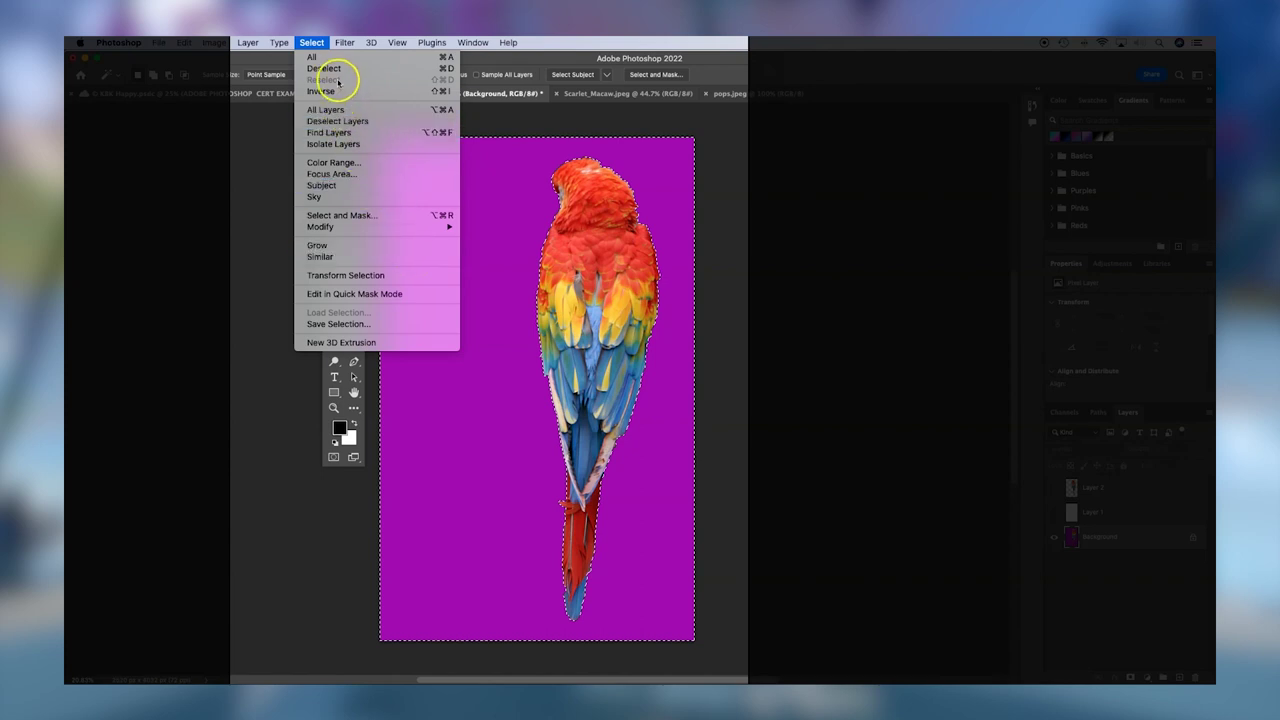
left_click(335, 72)
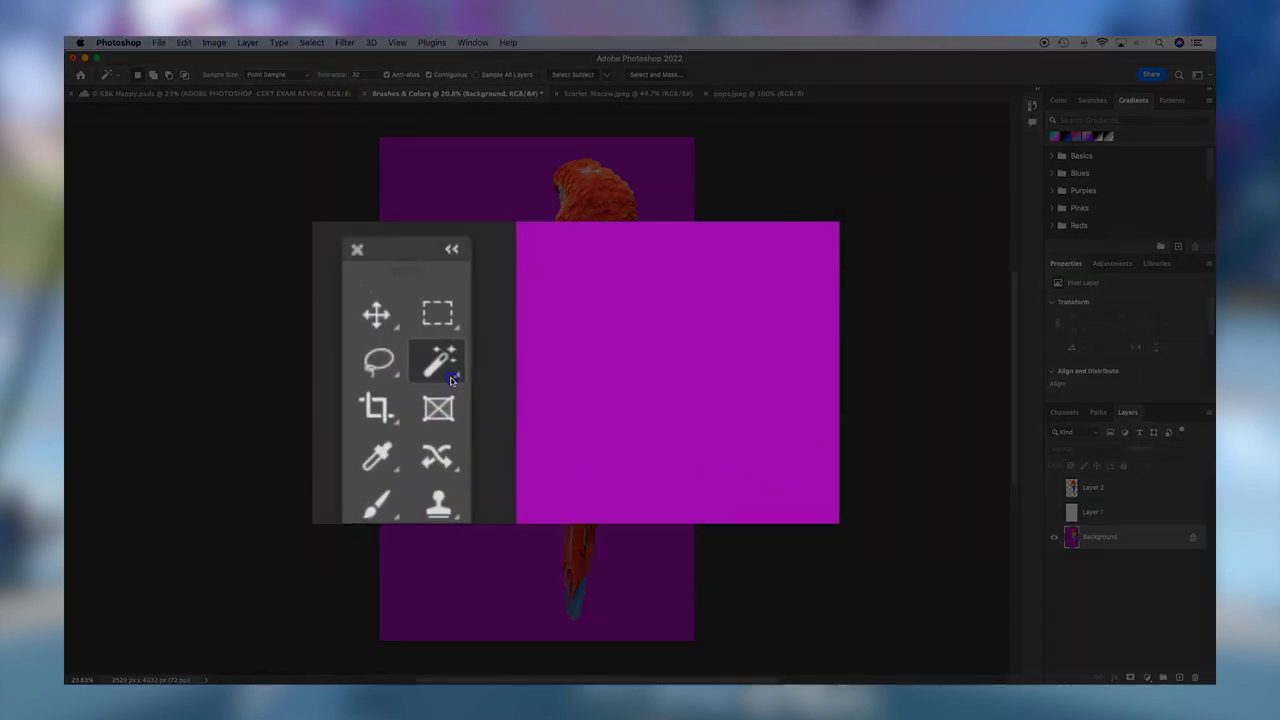
Step: Select the macaw with the Object Selection Tool using a rectangle of about 1652 × 3840 px around it, and clear the selection
right_click(354, 268)
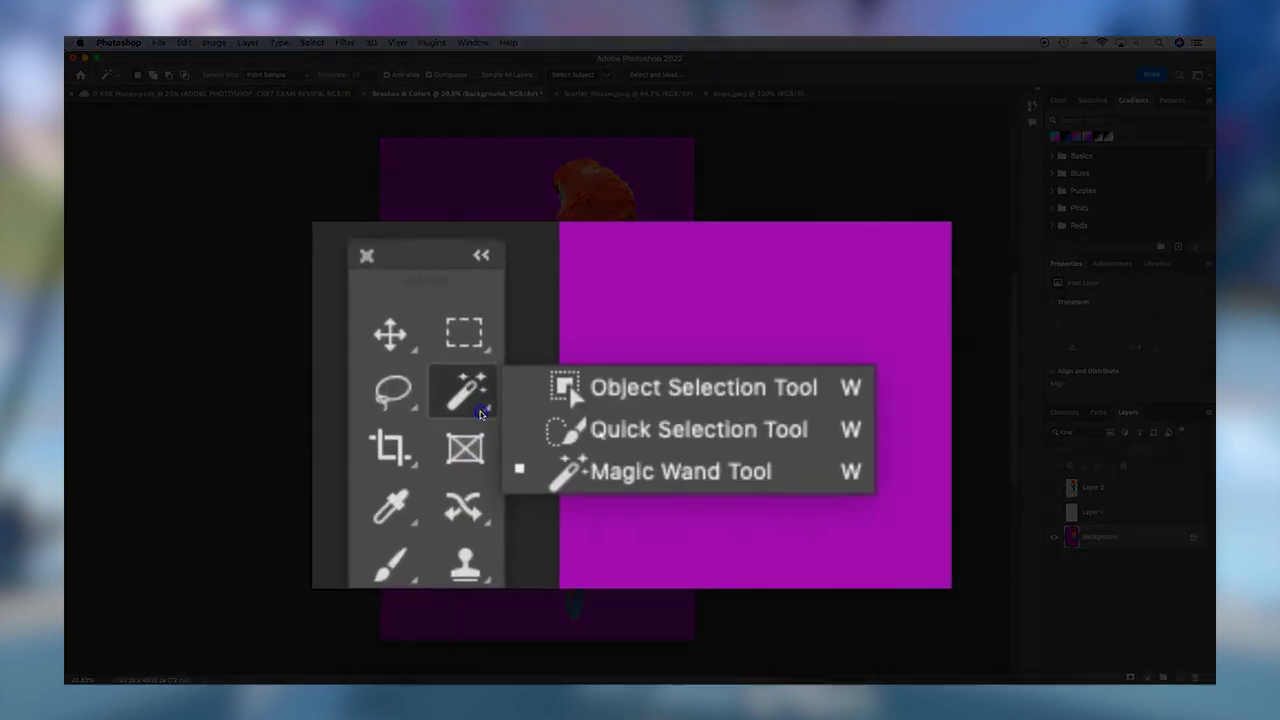
left_click(610, 386)
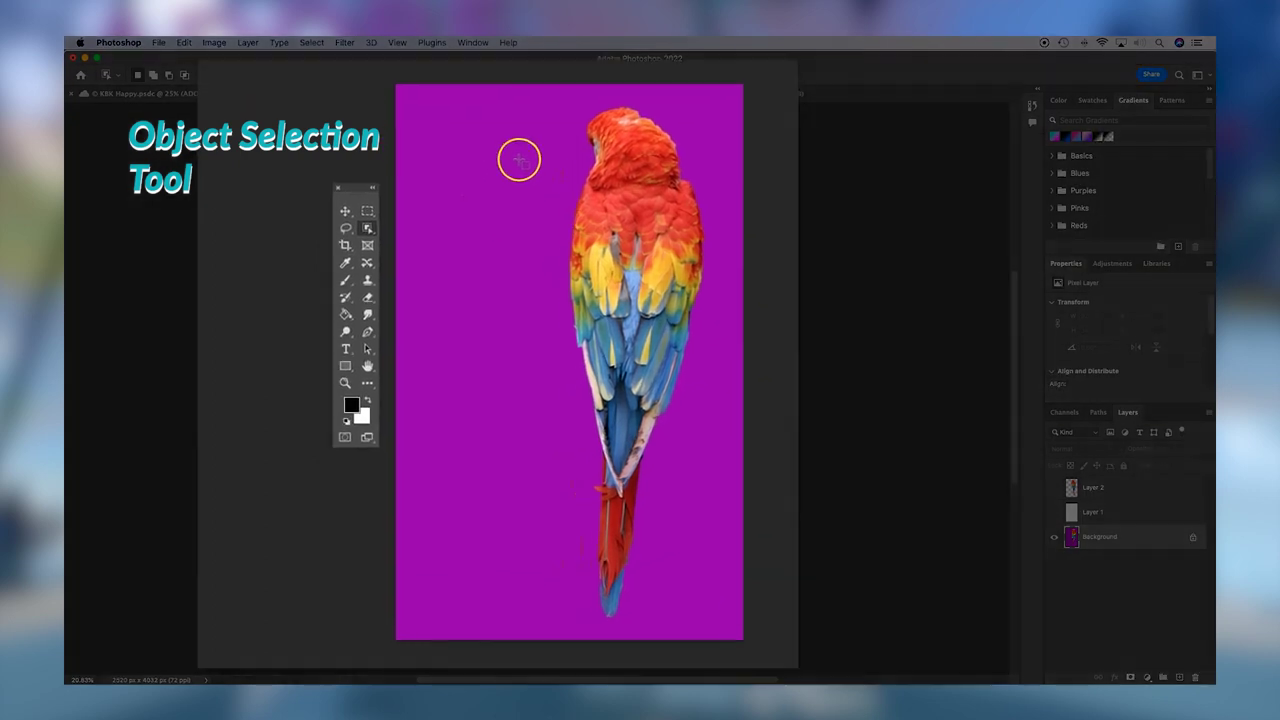
left_click_drag(472, 152, 476, 159)
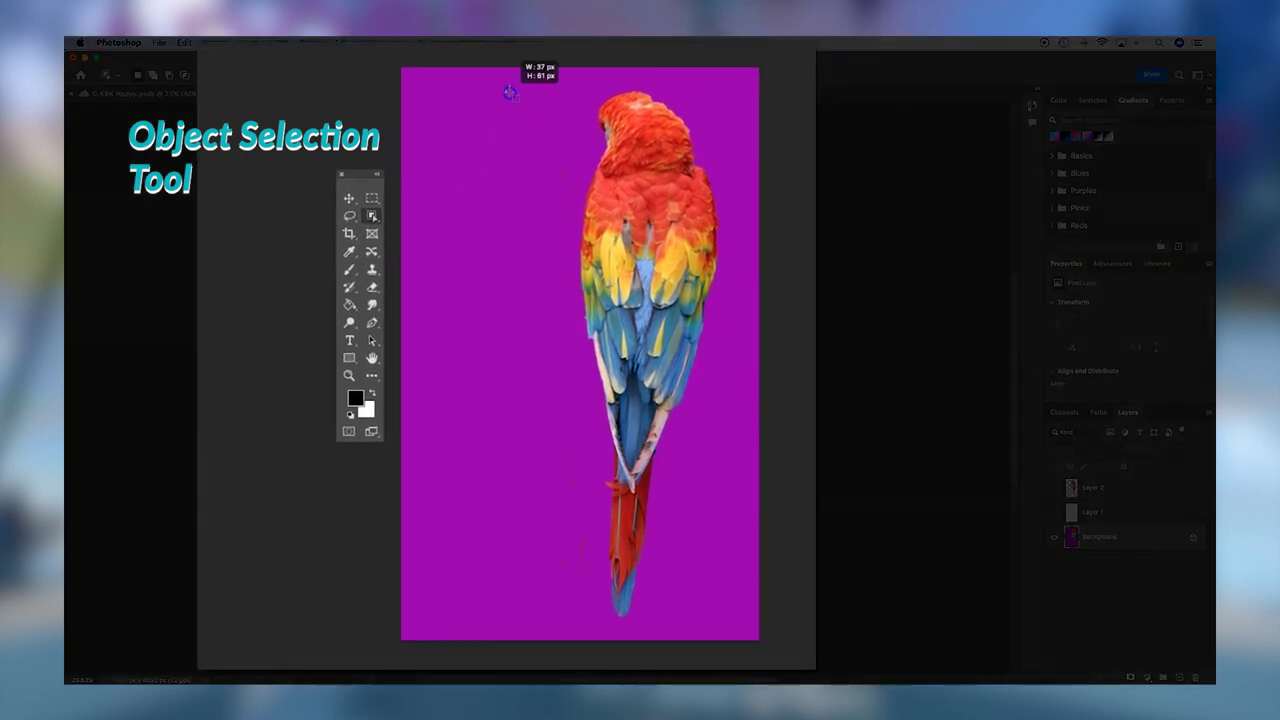
left_click_drag(509, 92, 738, 630)
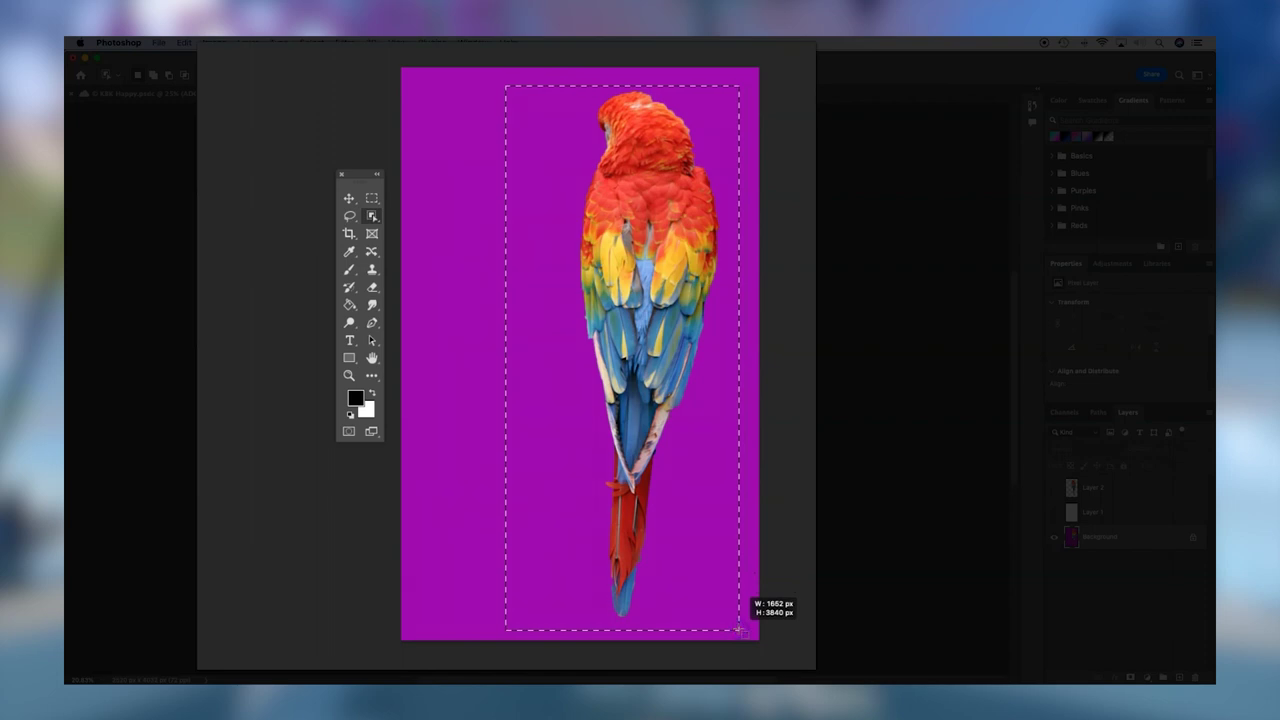
left_click_drag(740, 630, 741, 631)
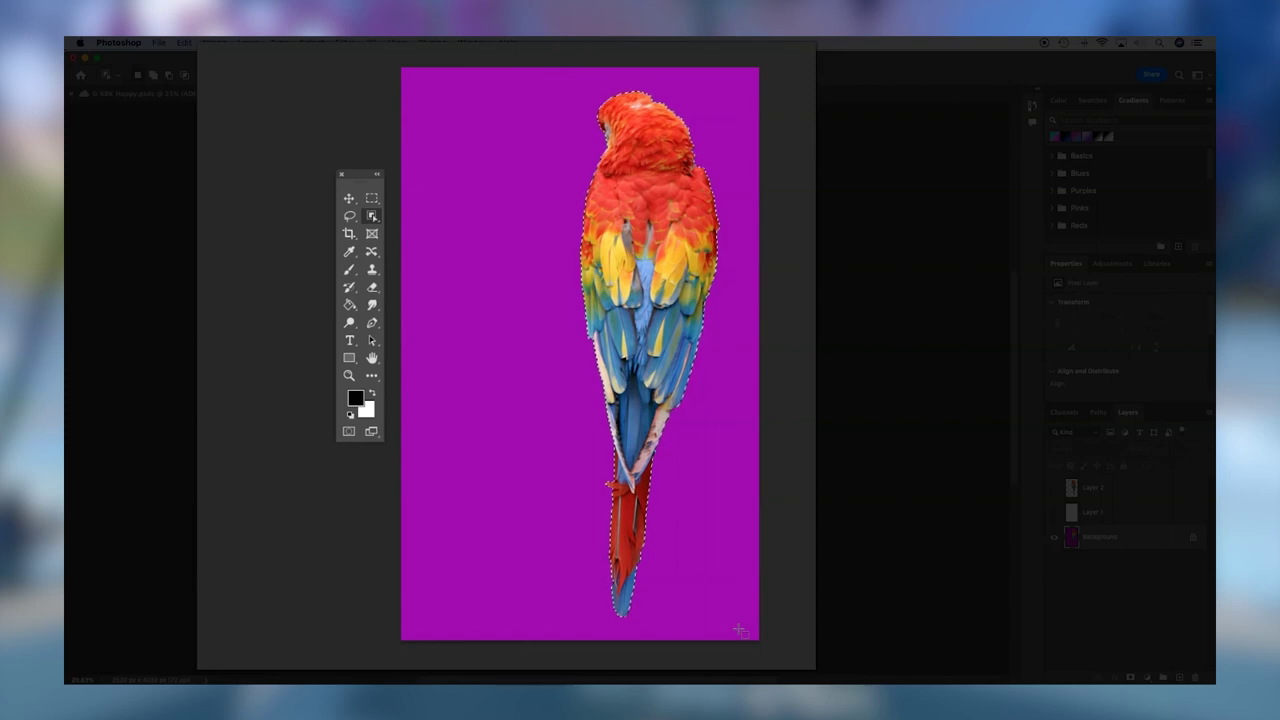
left_click(334, 523)
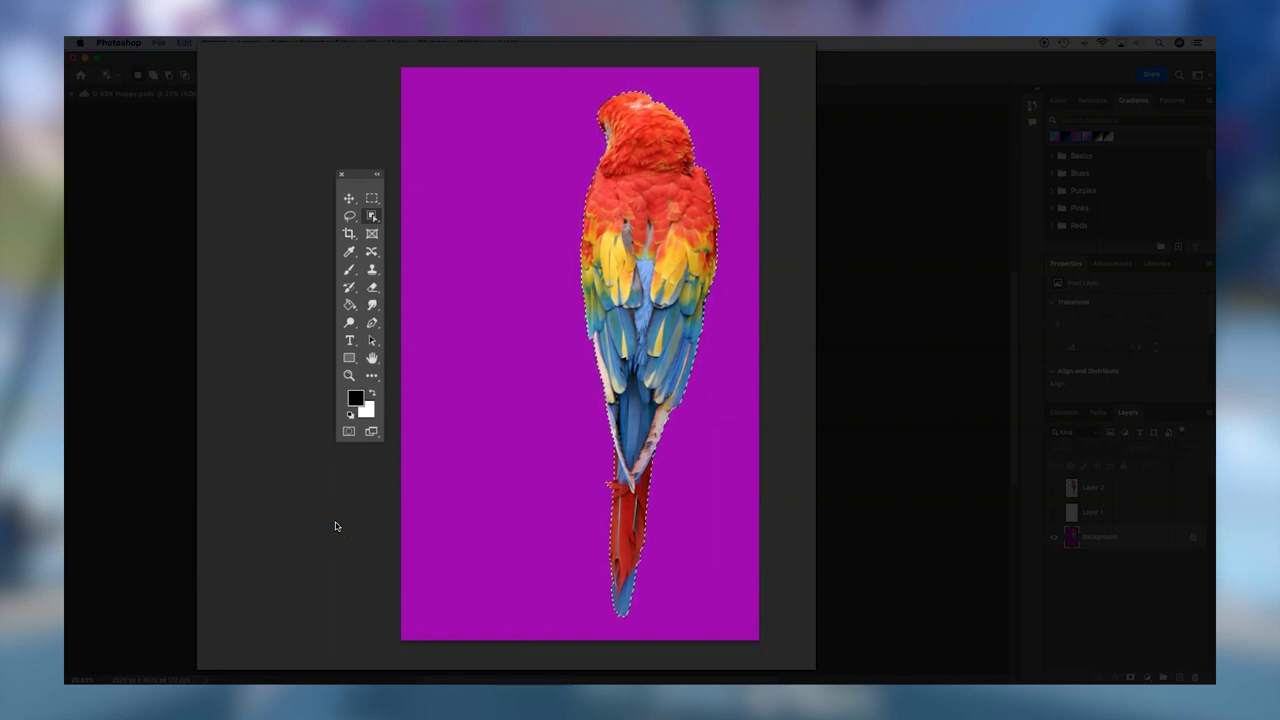
left_click(230, 622)
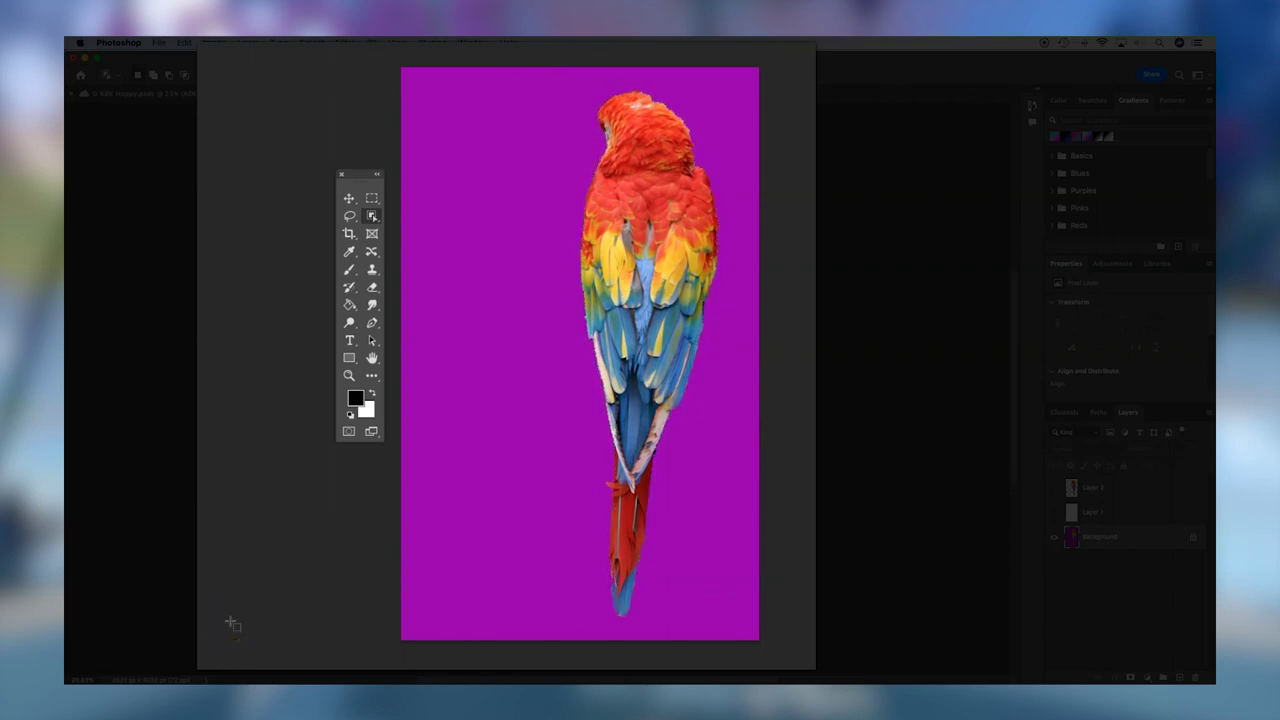
Step: Activate the Brush Tool, display the brush presets and set the brush size to 193 px
right_click(352, 270)
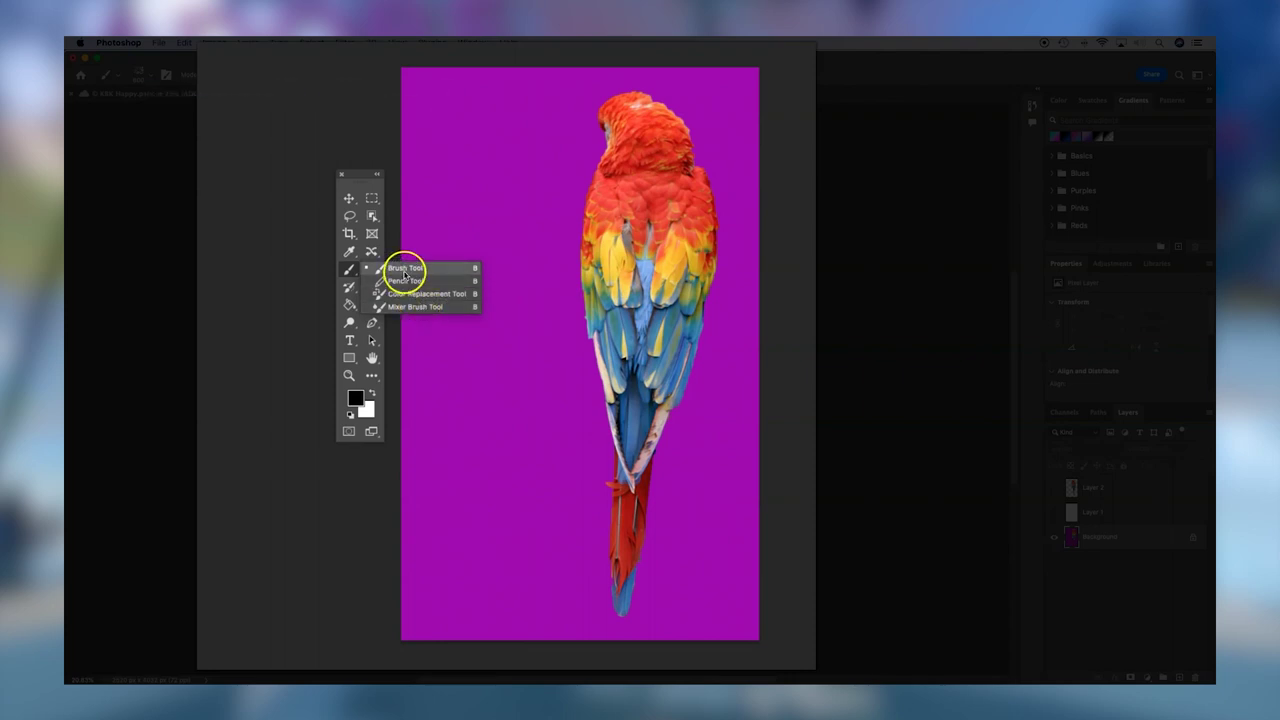
left_click(405, 270)
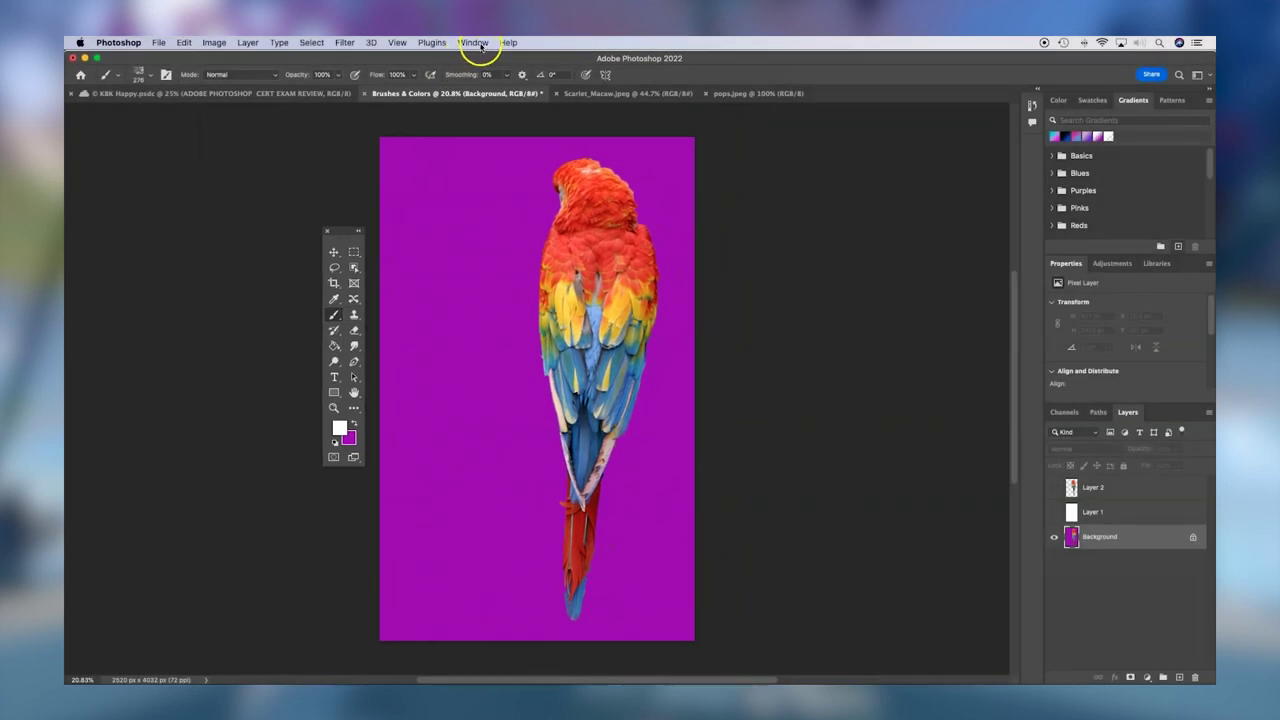
left_click(476, 43)
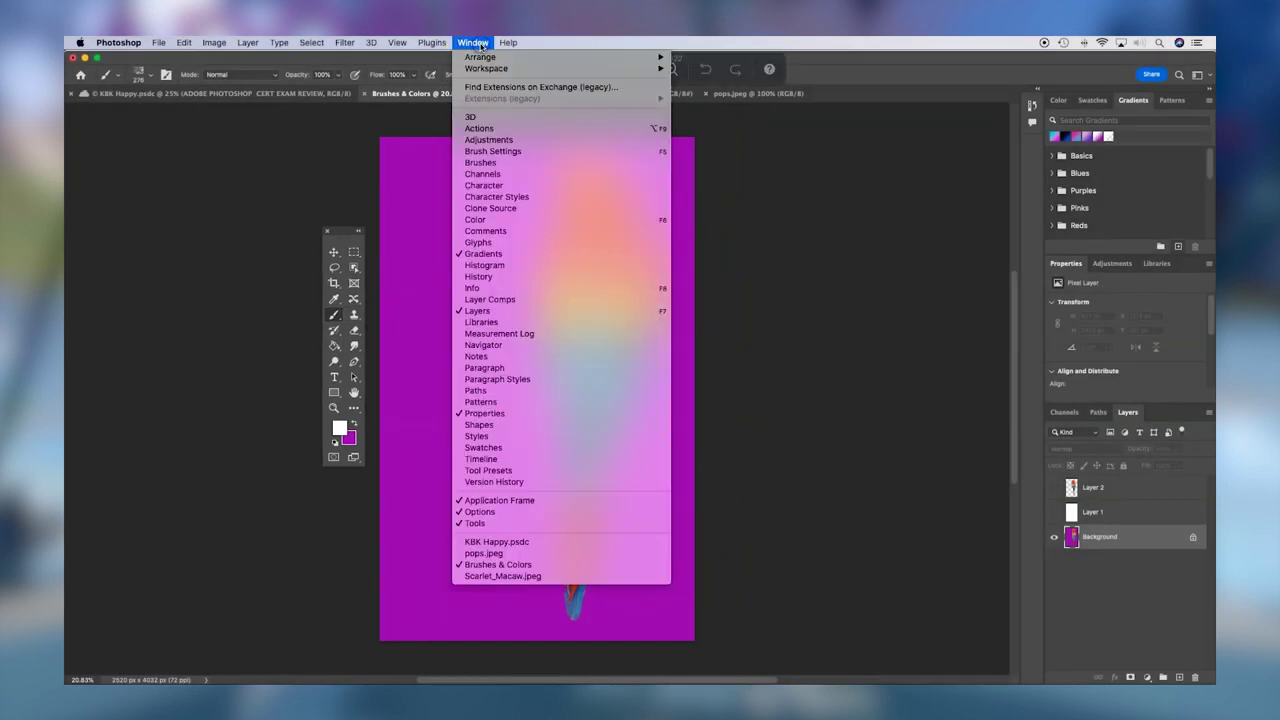
left_click(498, 164)
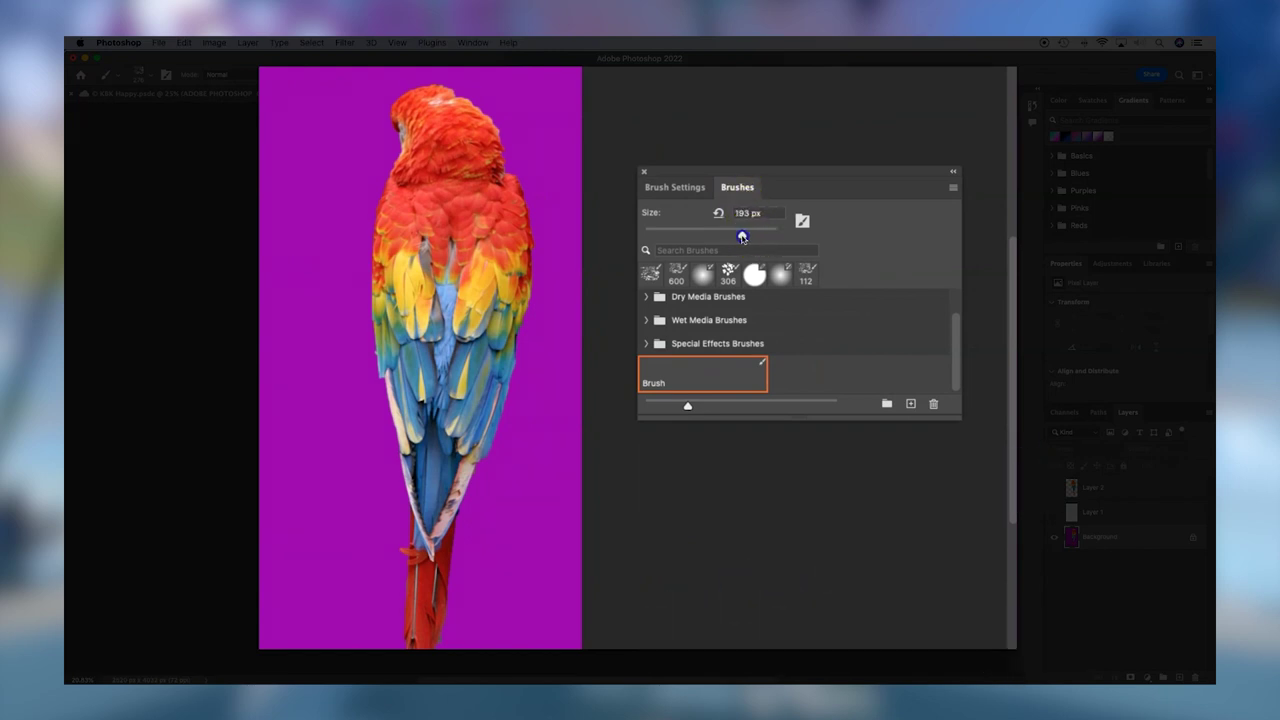
Step: Set the brush's angle jitter to 88% in its Shape Dynamics settings
left_click(693, 189)
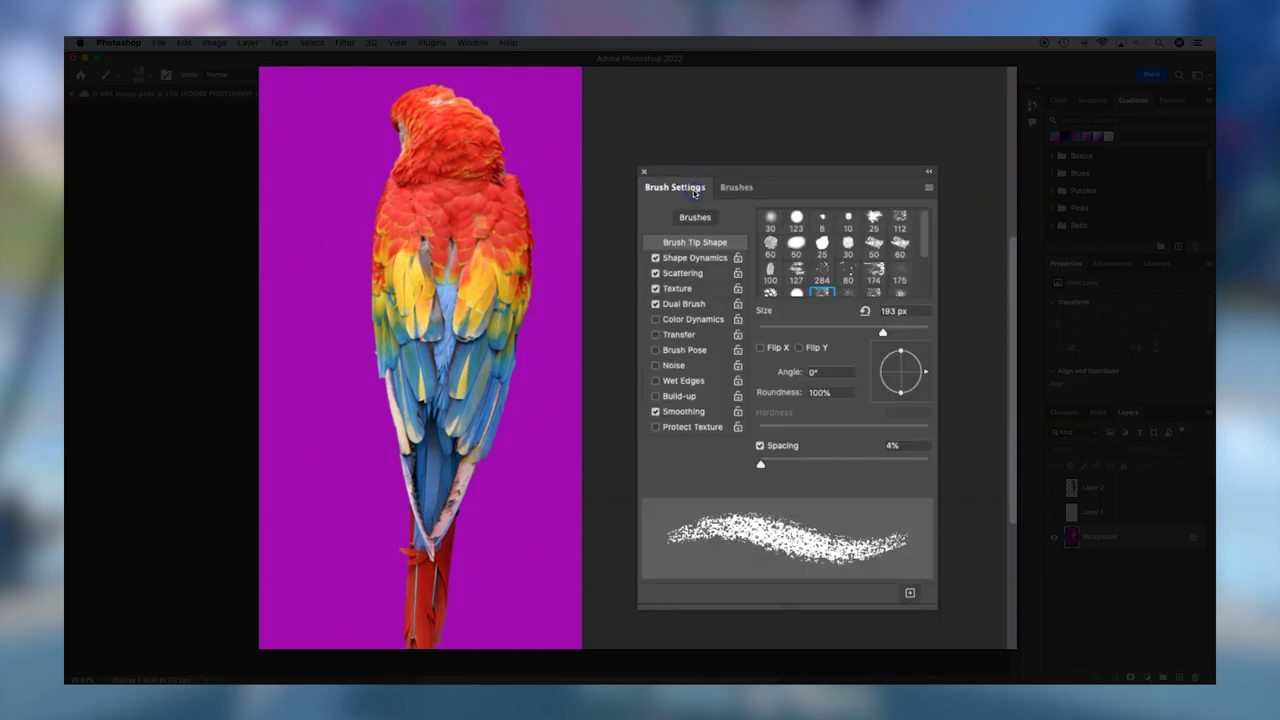
left_click(693, 258)
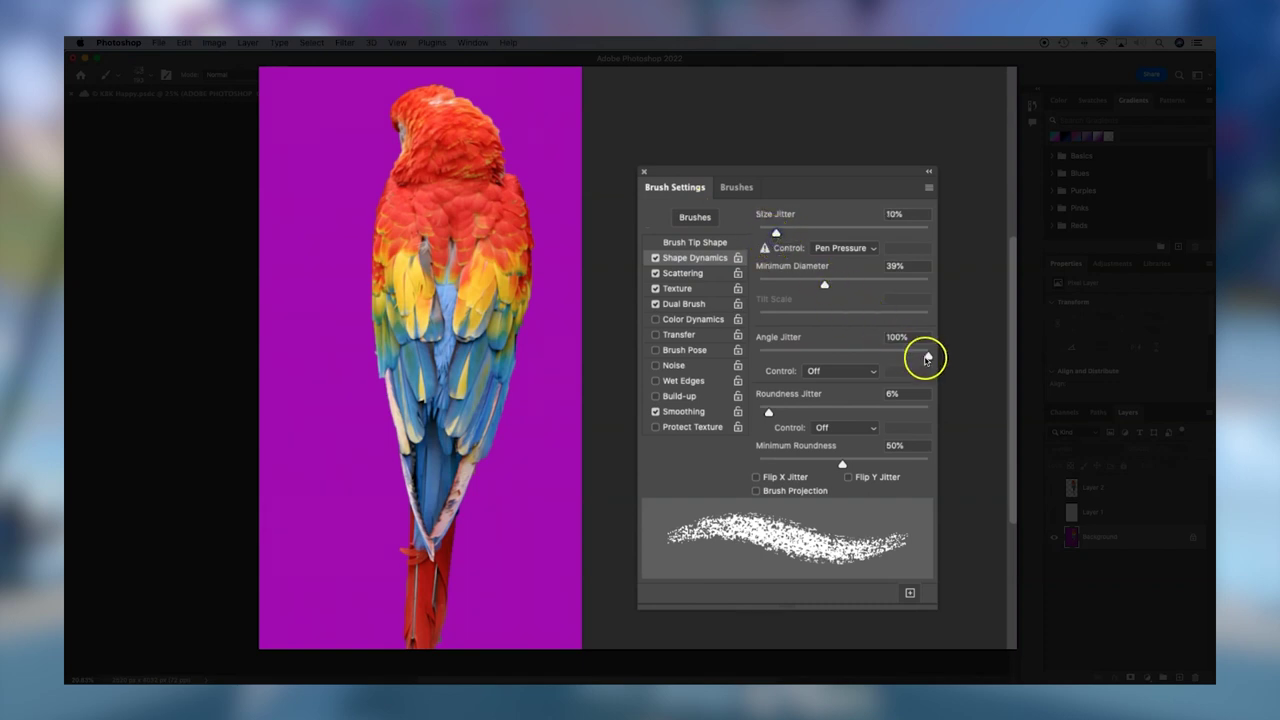
left_click_drag(927, 358, 908, 357)
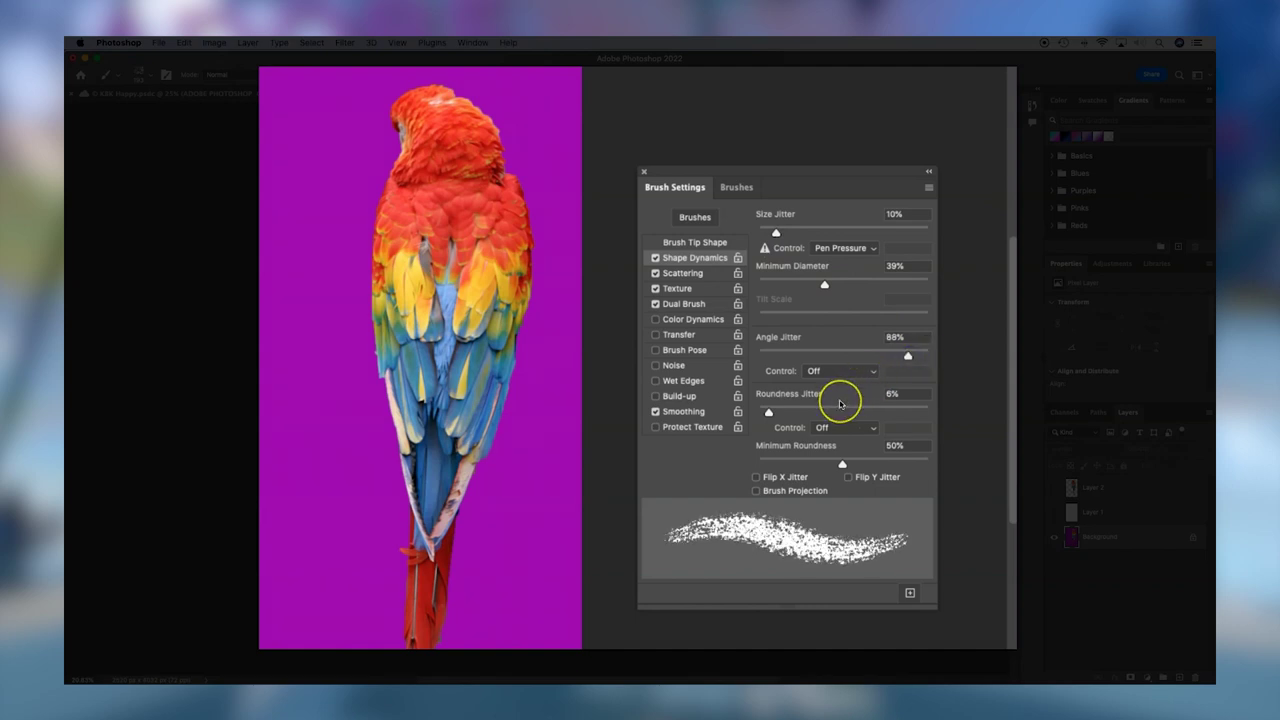
Step: Save the customized brush as a new preset named "brush"
left_click(909, 594)
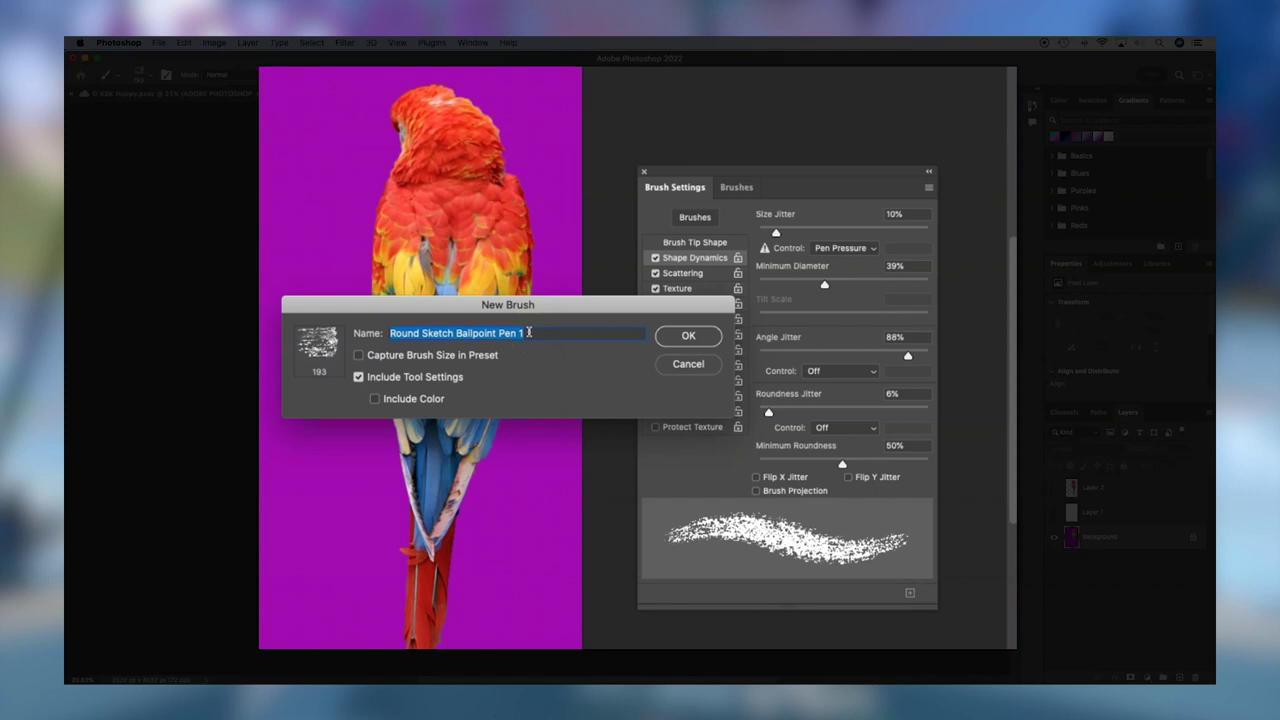
type("brush")
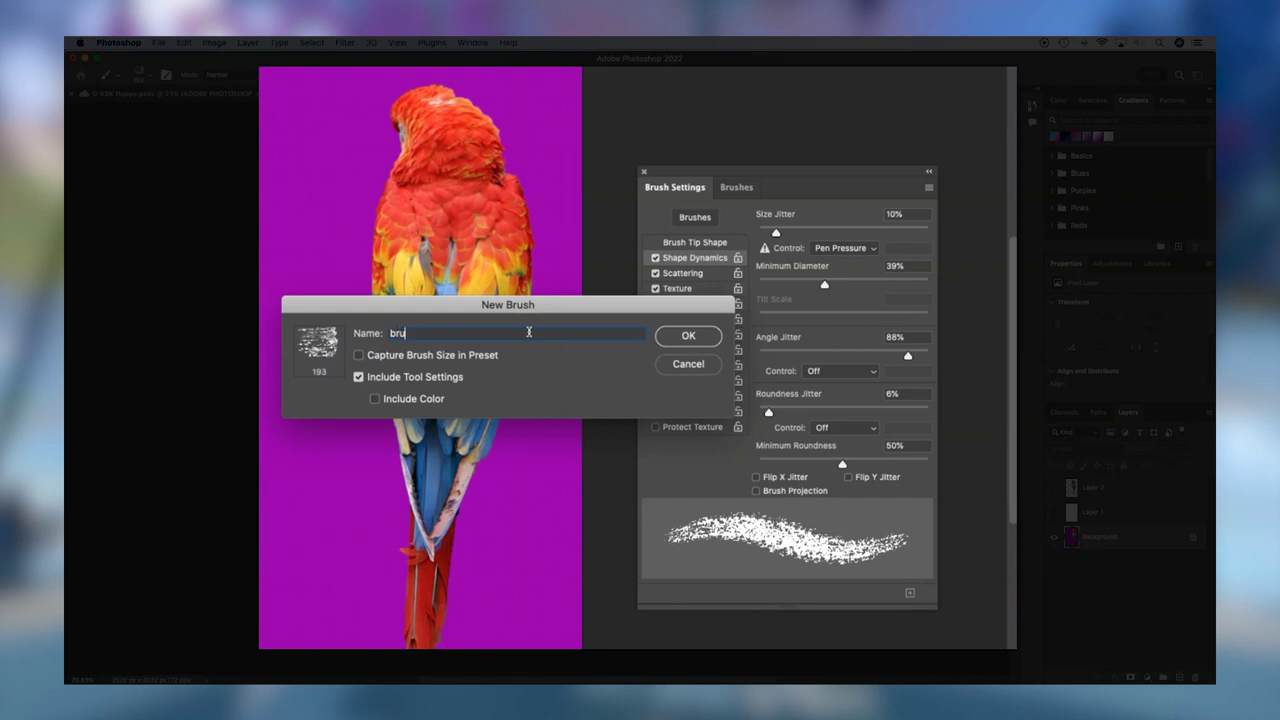
left_click(689, 336)
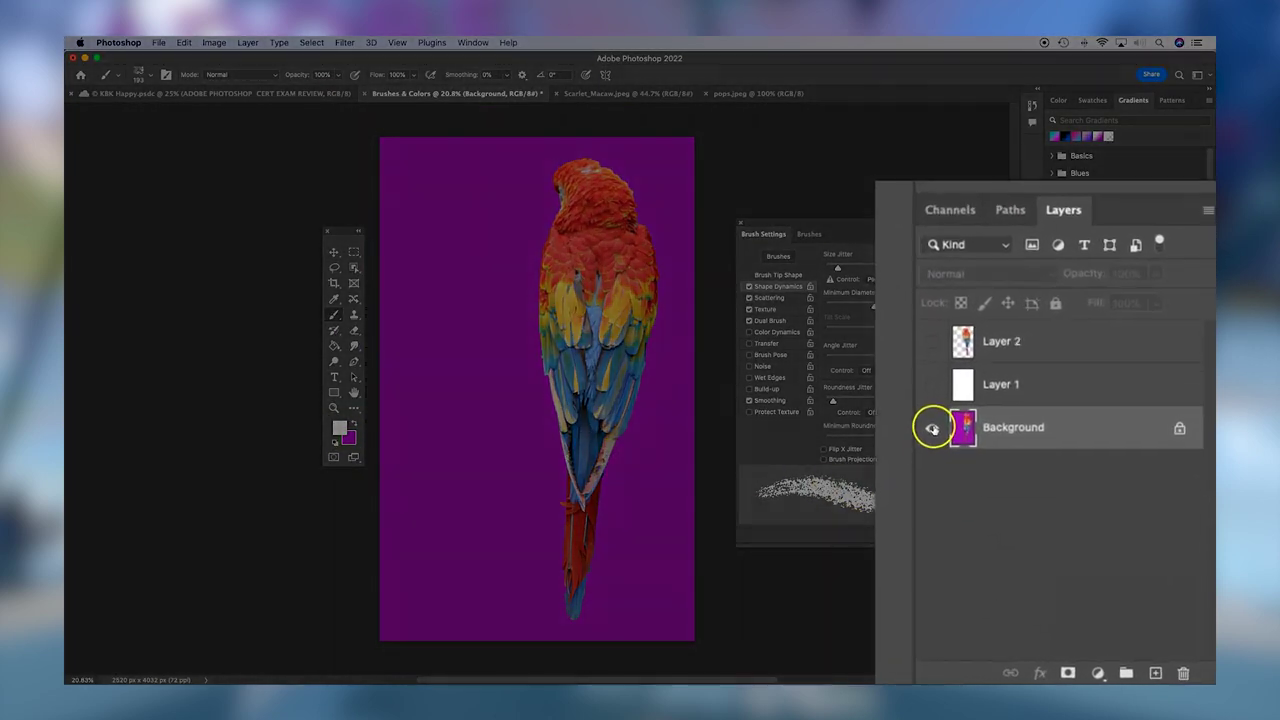
Step: Hide the Background layer, show Layer 1 and Layer 2, and make Layer 1 active
left_click(1053, 537)
left_click(852, 298)
left_click(846, 246)
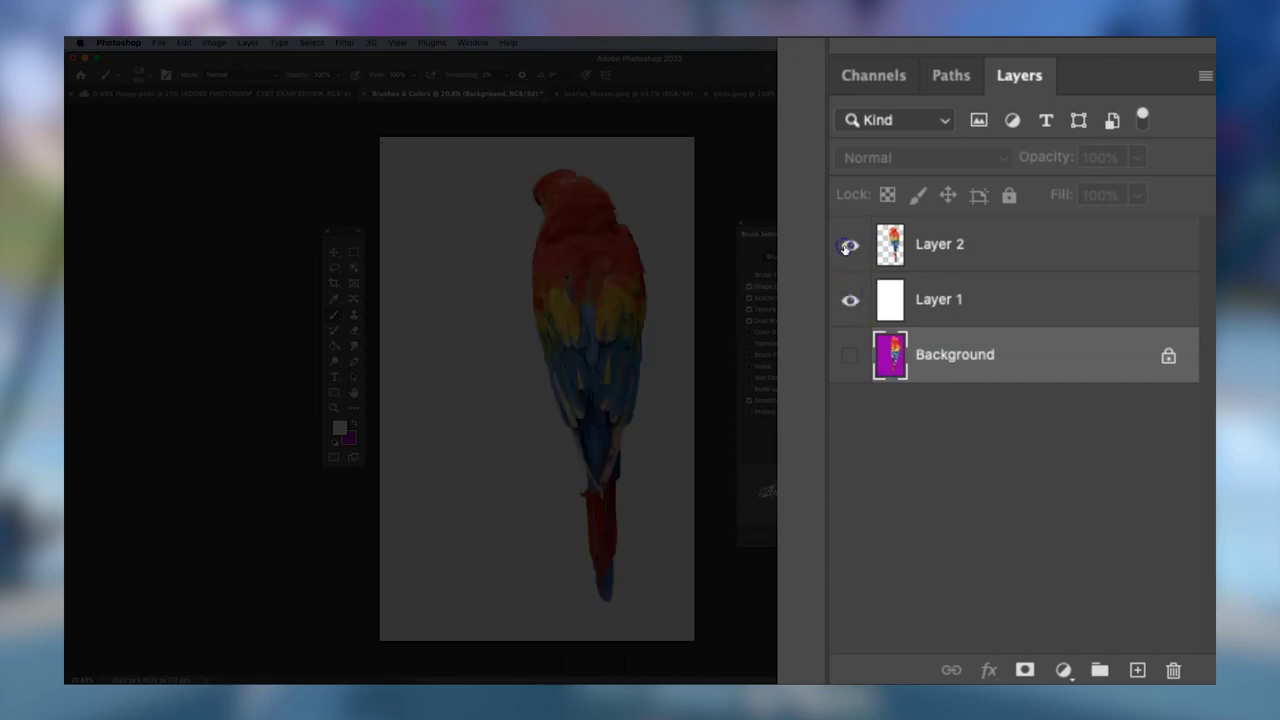
left_click(1013, 246)
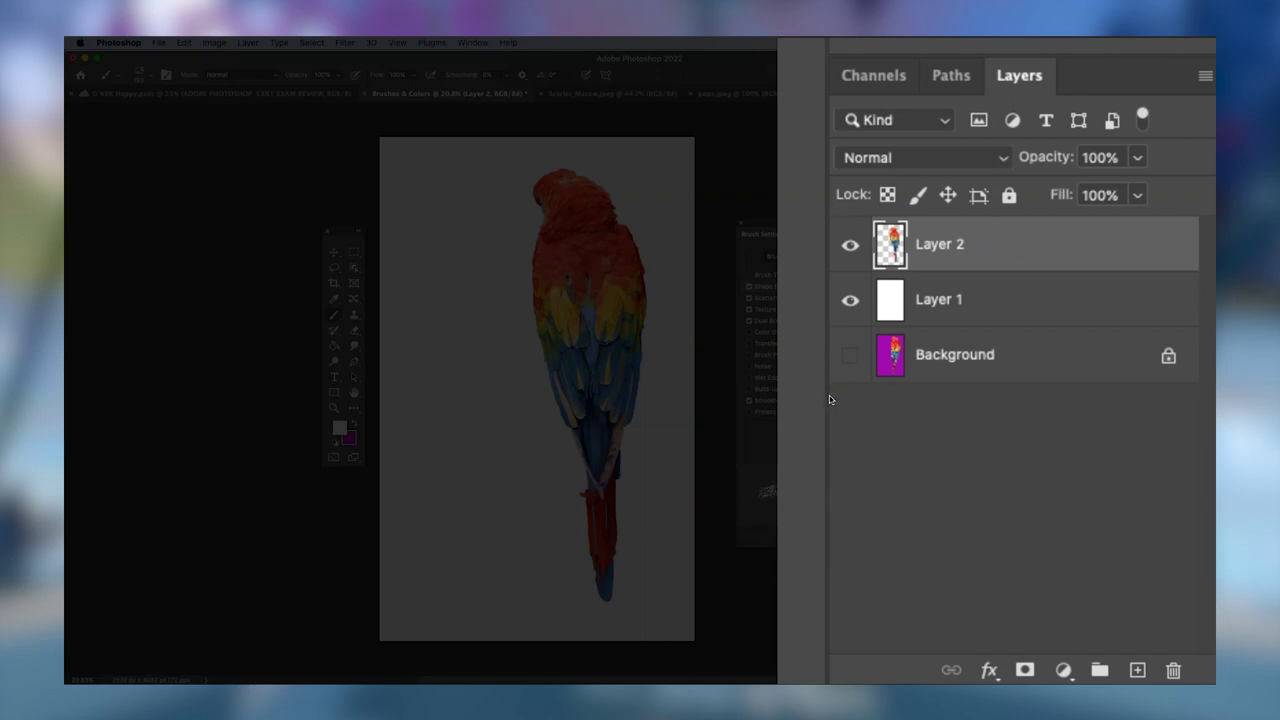
left_click(964, 307)
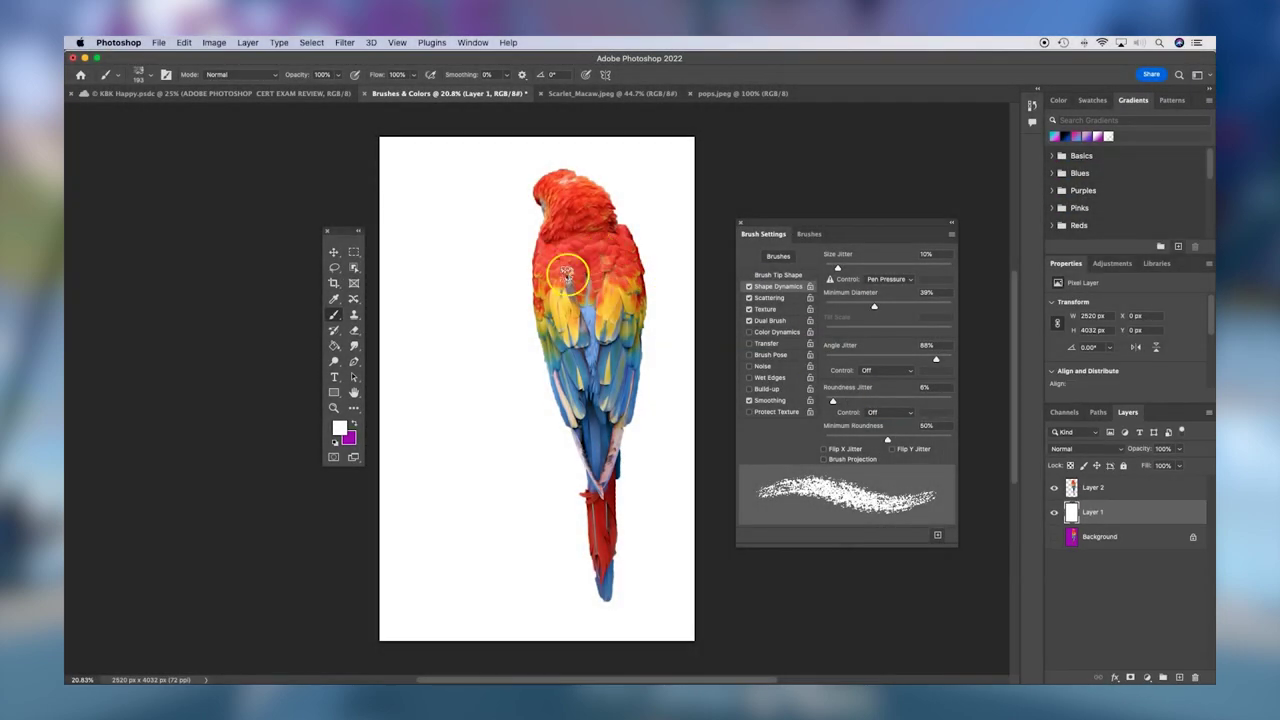
Step: Set the foreground color to #1c1919 and paint a rough-edged backdrop around the macaw on Layer 1
left_click(339, 427)
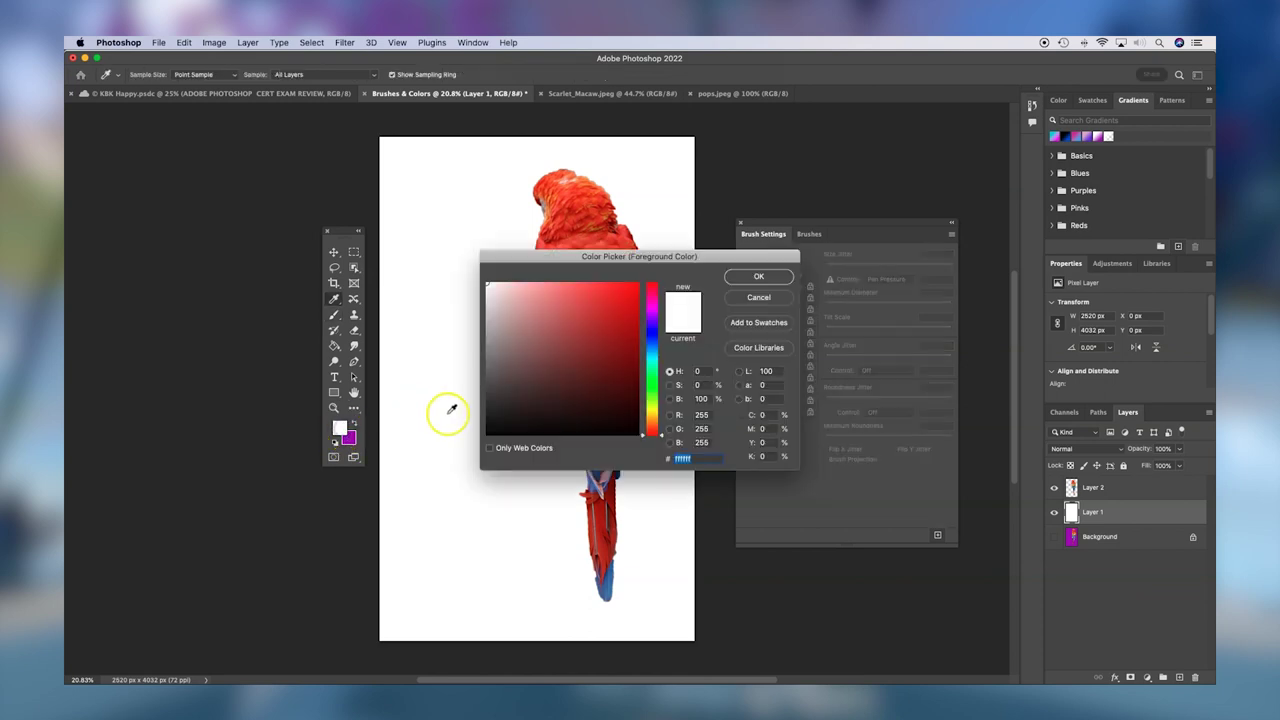
left_click(503, 418)
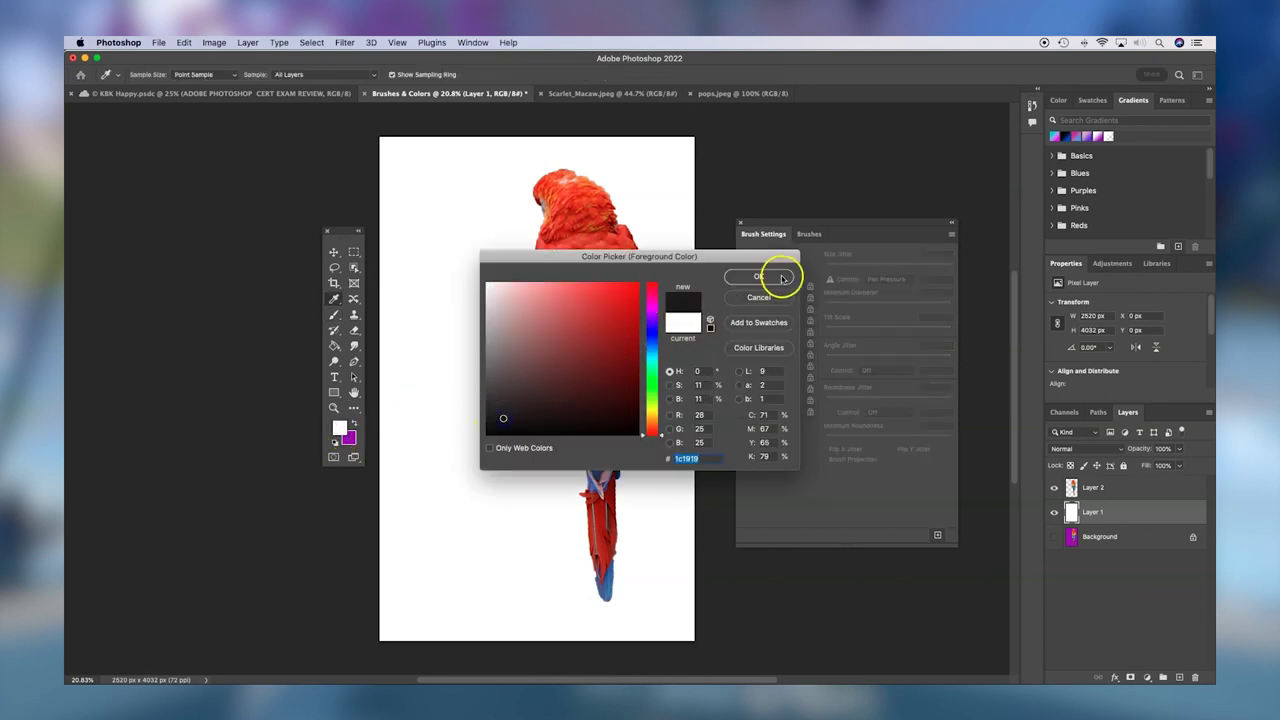
left_click(745, 276)
mouse_move(562, 152)
left_mouse_down()
mouse_move(502, 212)
mouse_move(532, 260)
mouse_move(580, 294)
mouse_move(518, 322)
left_mouse_up()
mouse_move(645, 292)
left_mouse_down()
mouse_move(686, 266)
mouse_move(640, 330)
mouse_move(666, 366)
mouse_move(595, 432)
left_mouse_up()
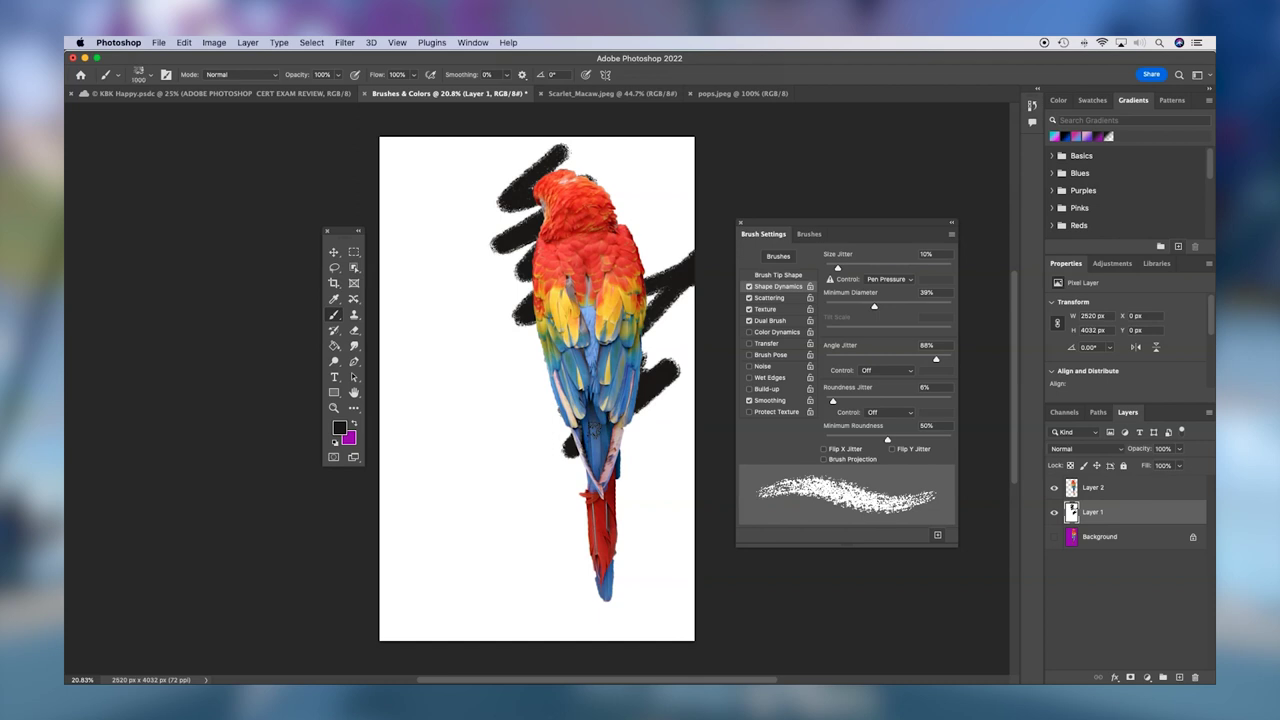
mouse_move(620, 420)
left_mouse_down()
mouse_move(643, 443)
mouse_move(586, 600)
mouse_move(660, 470)
mouse_move(608, 355)
mouse_move(548, 370)
mouse_move(545, 290)
mouse_move(568, 220)
mouse_move(548, 195)
mouse_move(650, 250)
mouse_move(540, 200)
mouse_move(500, 200)
mouse_move(540, 165)
mouse_move(500, 185)
mouse_move(514, 200)
left_mouse_up()
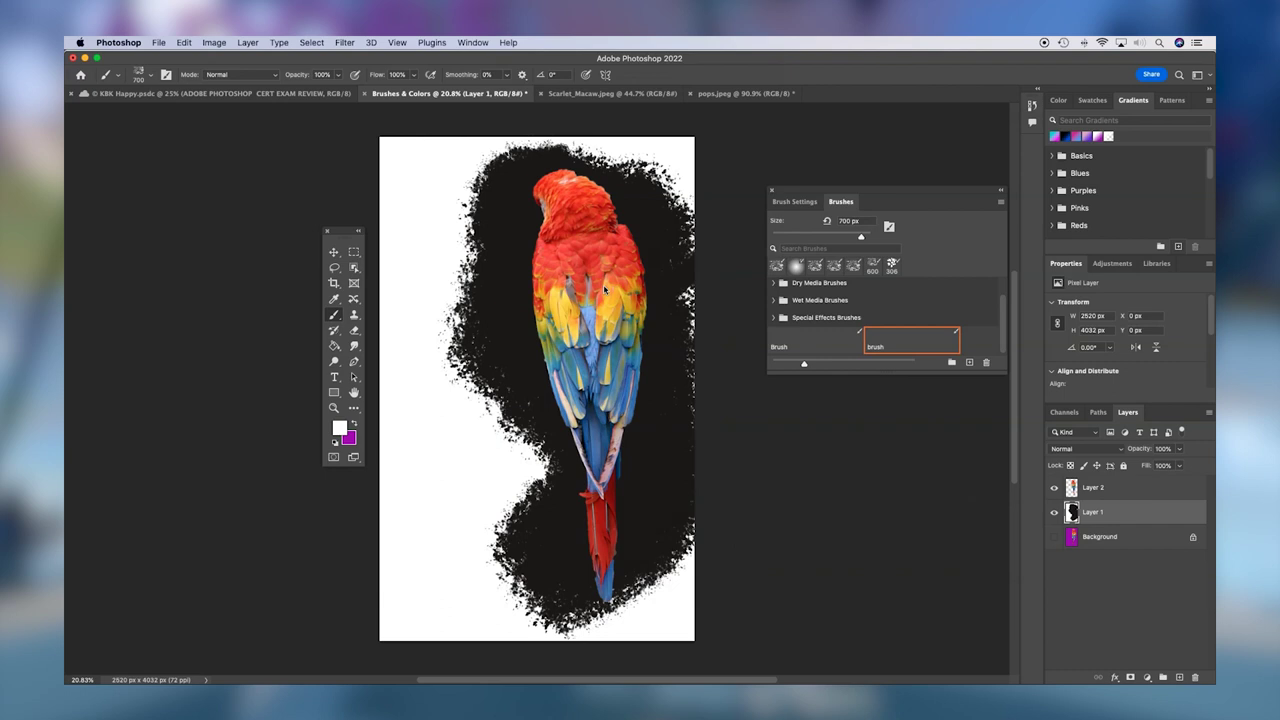
Step: In the pops.jpeg document, repair the white damage along the portrait's right edge with the Spot Healing Brush Tool
left_click(736, 94)
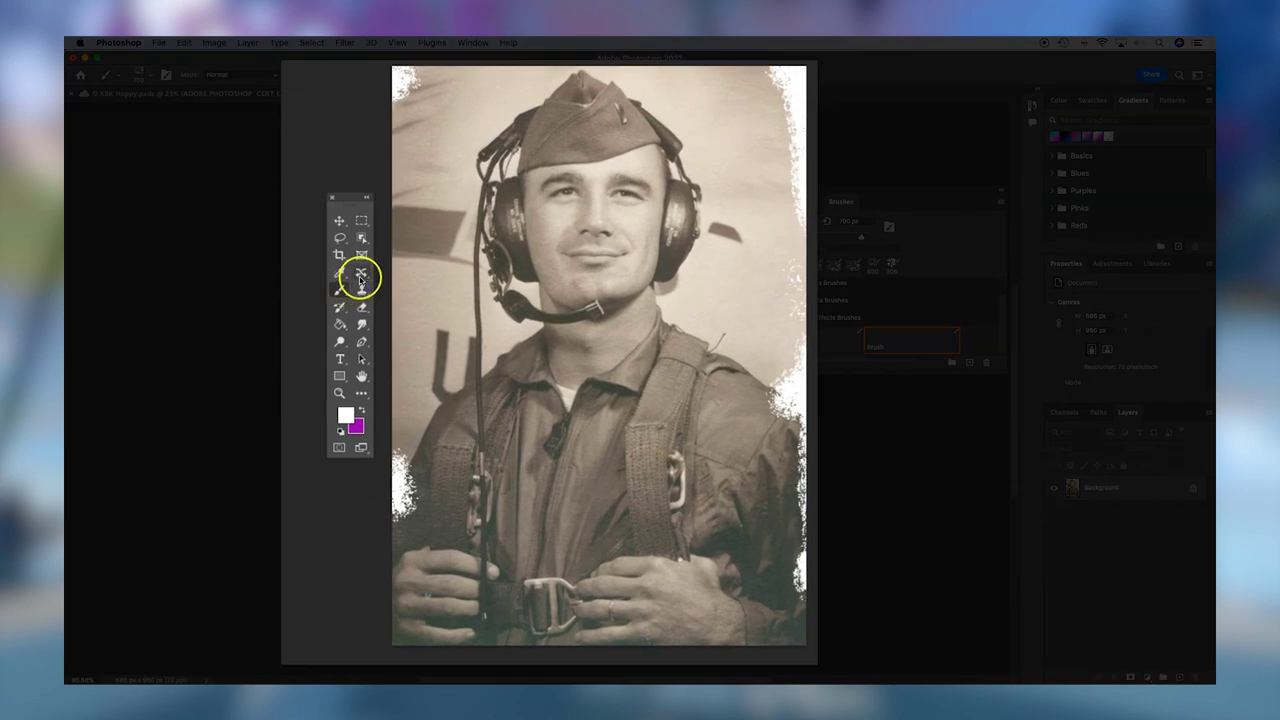
left_click(365, 276)
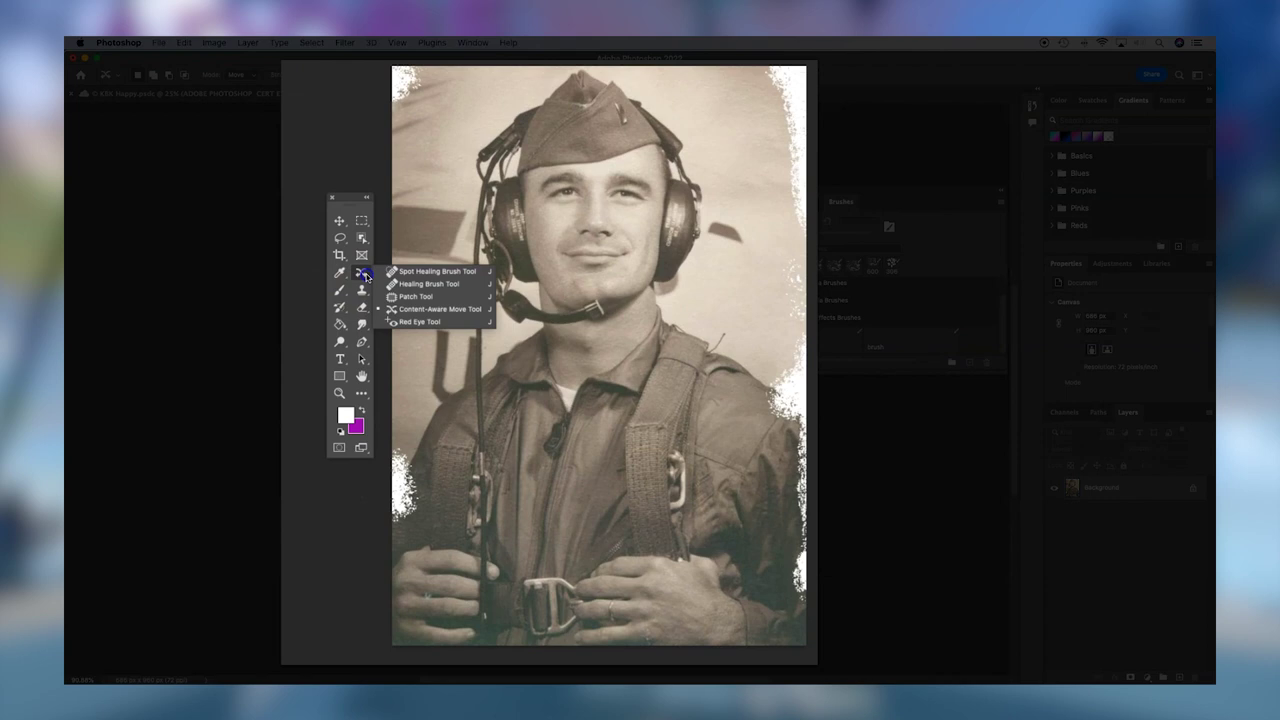
left_click(423, 273)
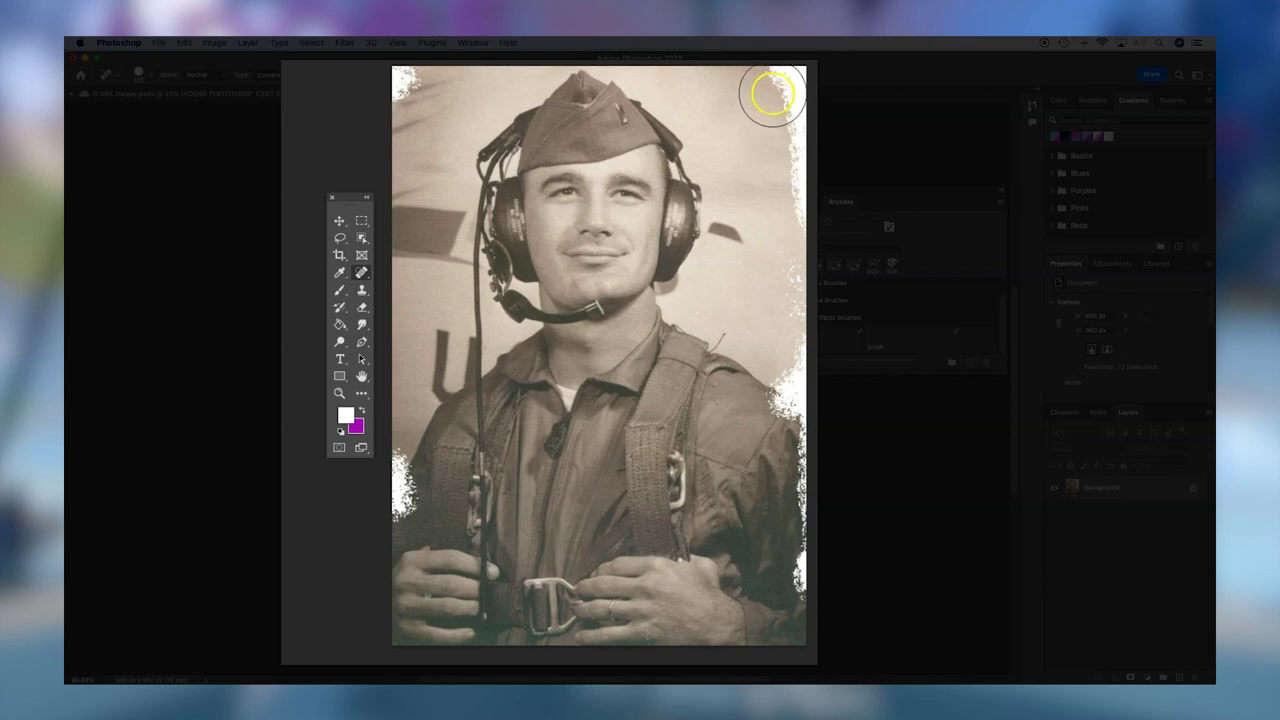
mouse_move(772, 96)
left_mouse_down()
mouse_move(810, 300)
mouse_move(791, 377)
mouse_move(808, 450)
left_mouse_up()
left_click_drag(814, 511, 812, 570)
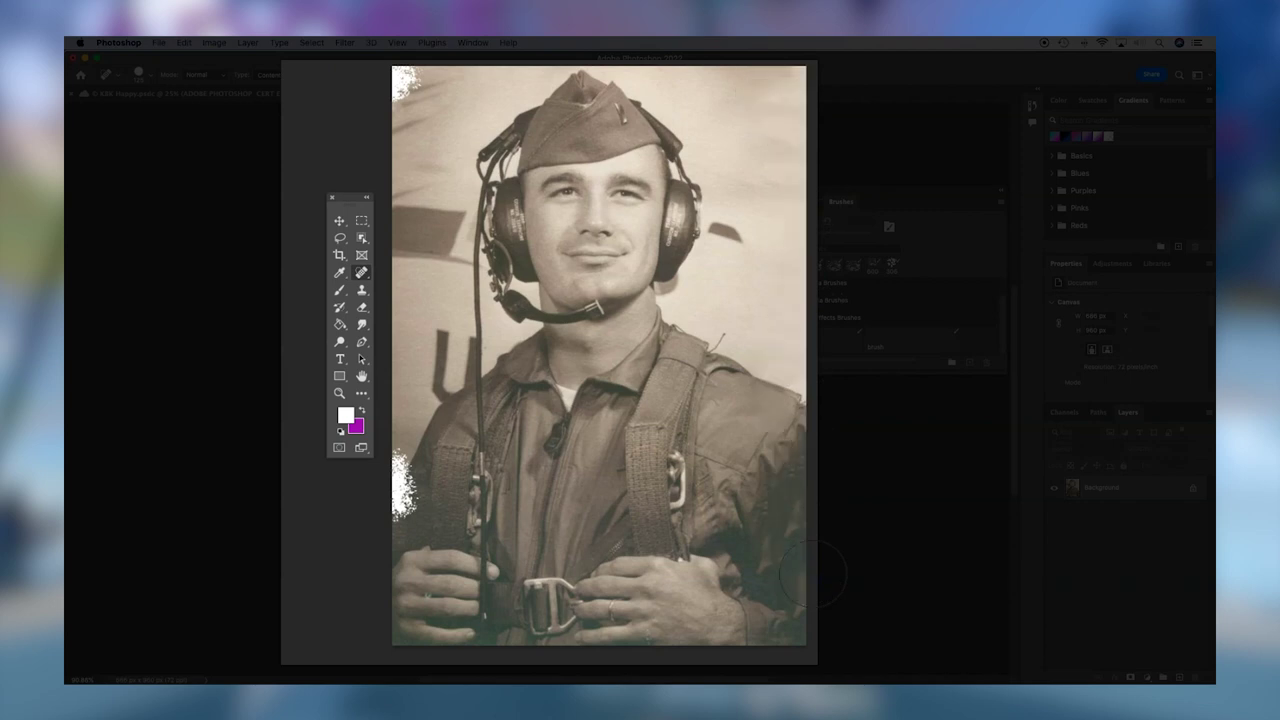
Step: Heal the white damaged patches on the portrait's left edge and in its upper-left corner
left_click(404, 513)
left_click_drag(403, 500, 397, 458)
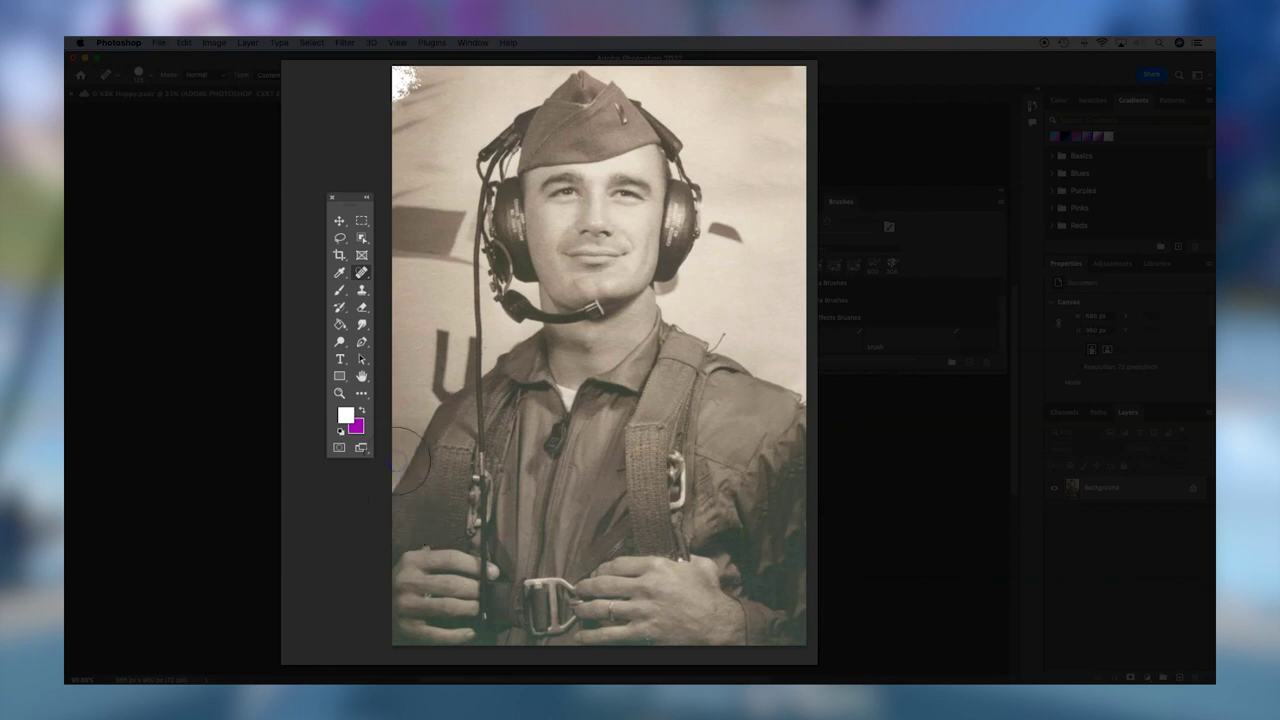
left_click(398, 115)
left_click_drag(398, 100, 413, 84)
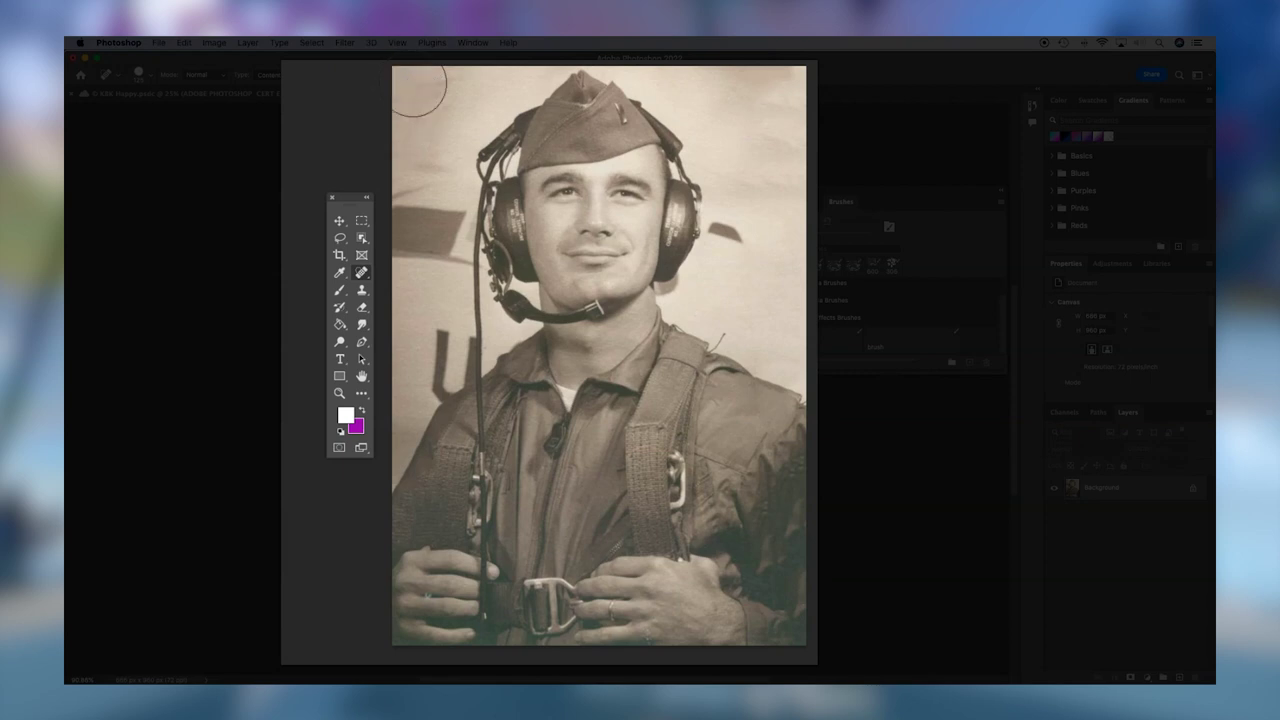
left_click(440, 104)
left_click(398, 86)
Step: In the Brushes & Colors document, add a layer above Layer 1 and draw a rectangle of about 830 × 2257 px left of the macaw
left_click(341, 378)
left_click(341, 377)
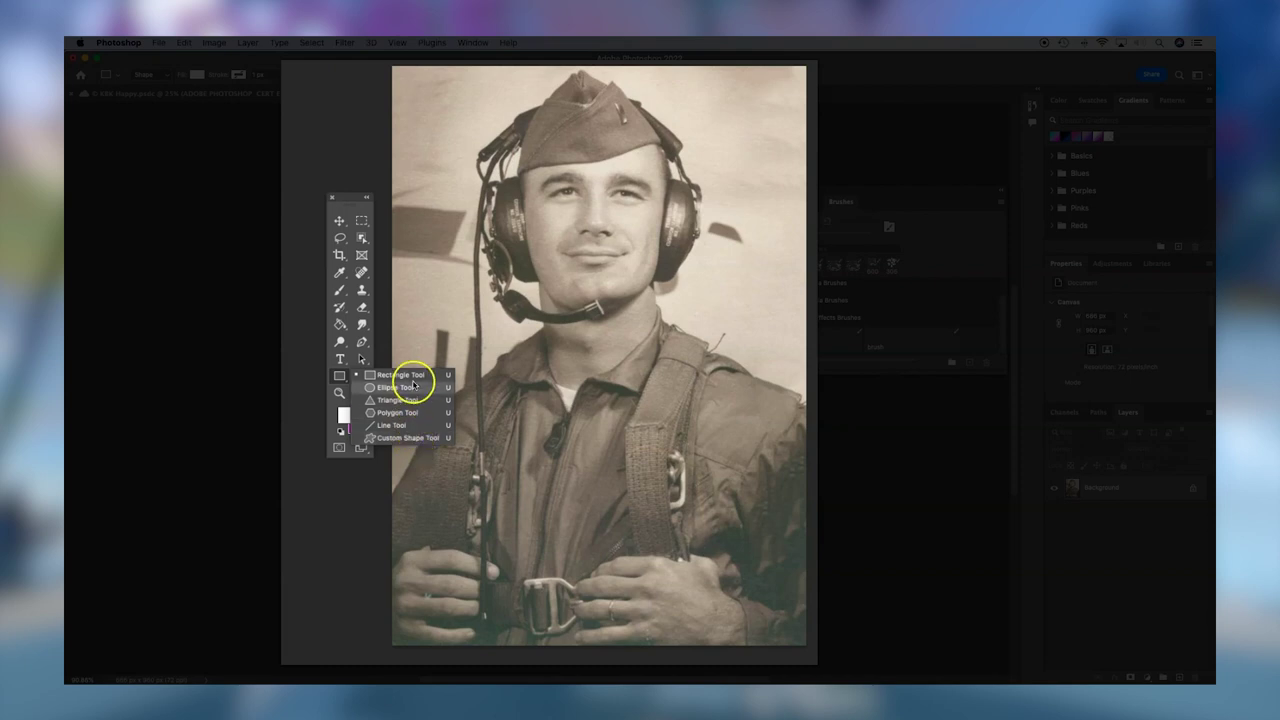
left_click(414, 380)
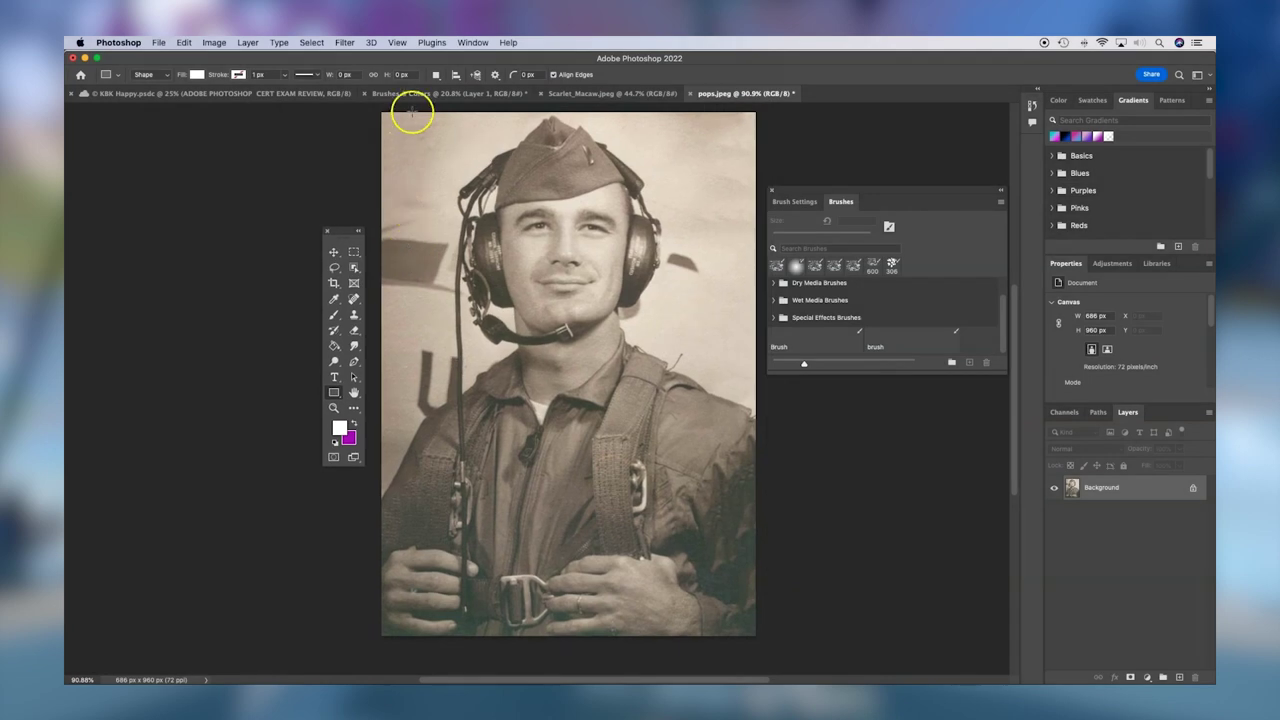
left_click(417, 94)
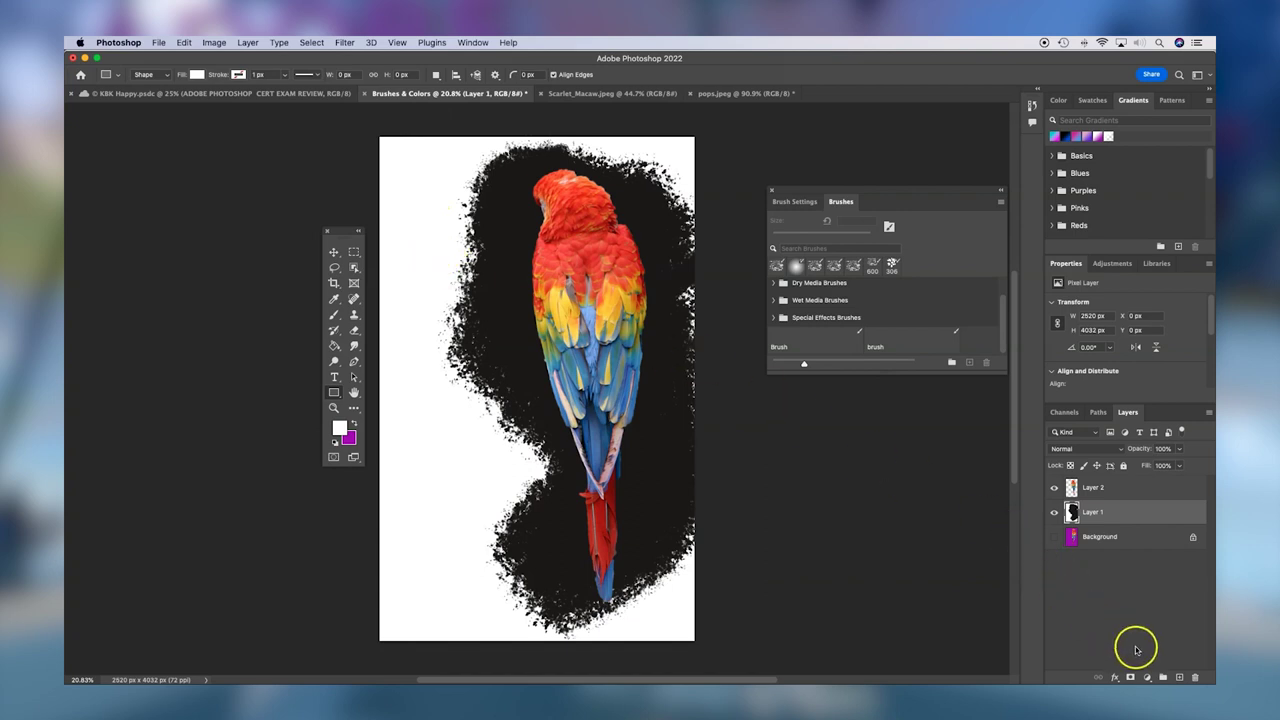
left_click(1181, 677)
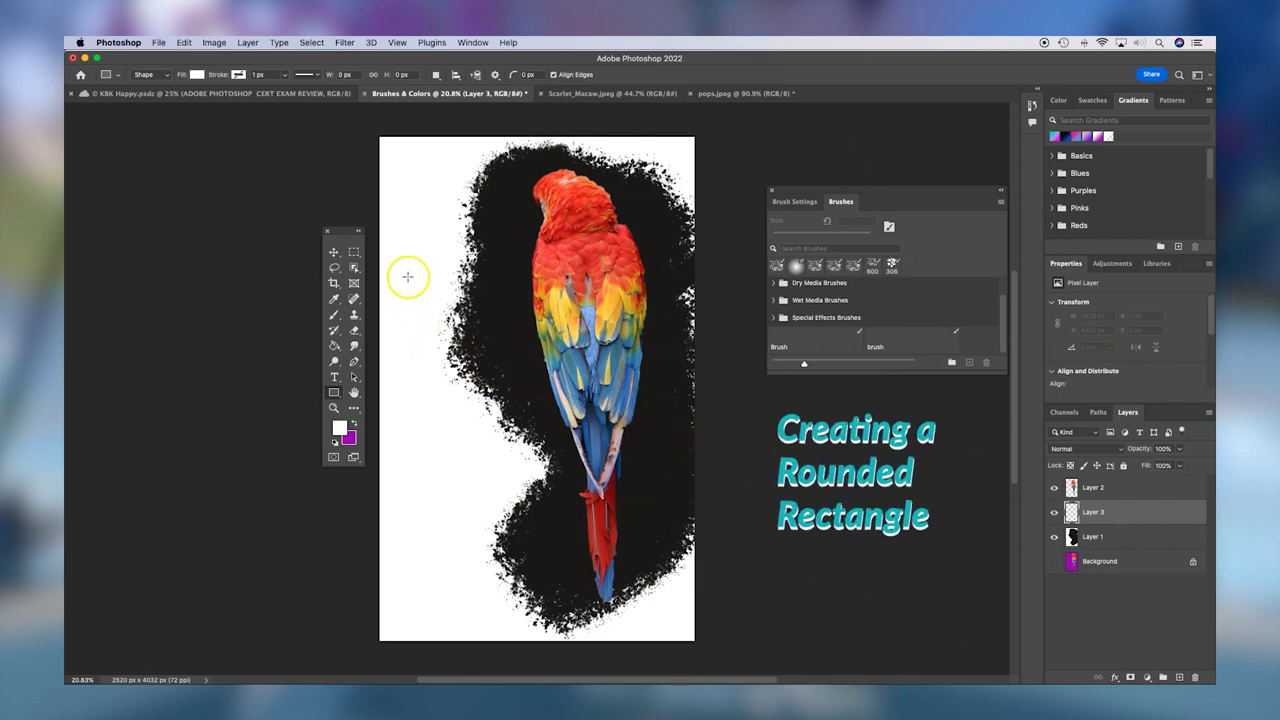
left_click_drag(406, 277, 508, 559)
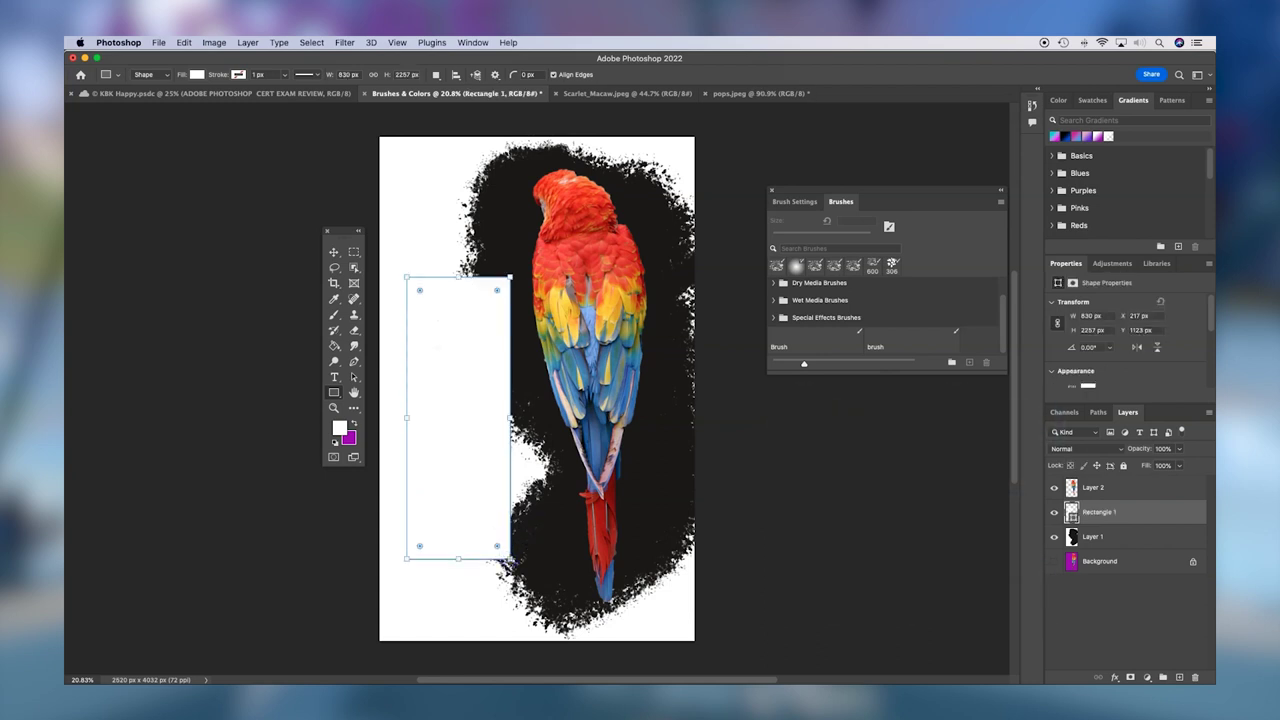
Step: Float the shape properties over the canvas and fill the rectangle with the recently used purple
left_click_drag(1066, 264, 588, 303)
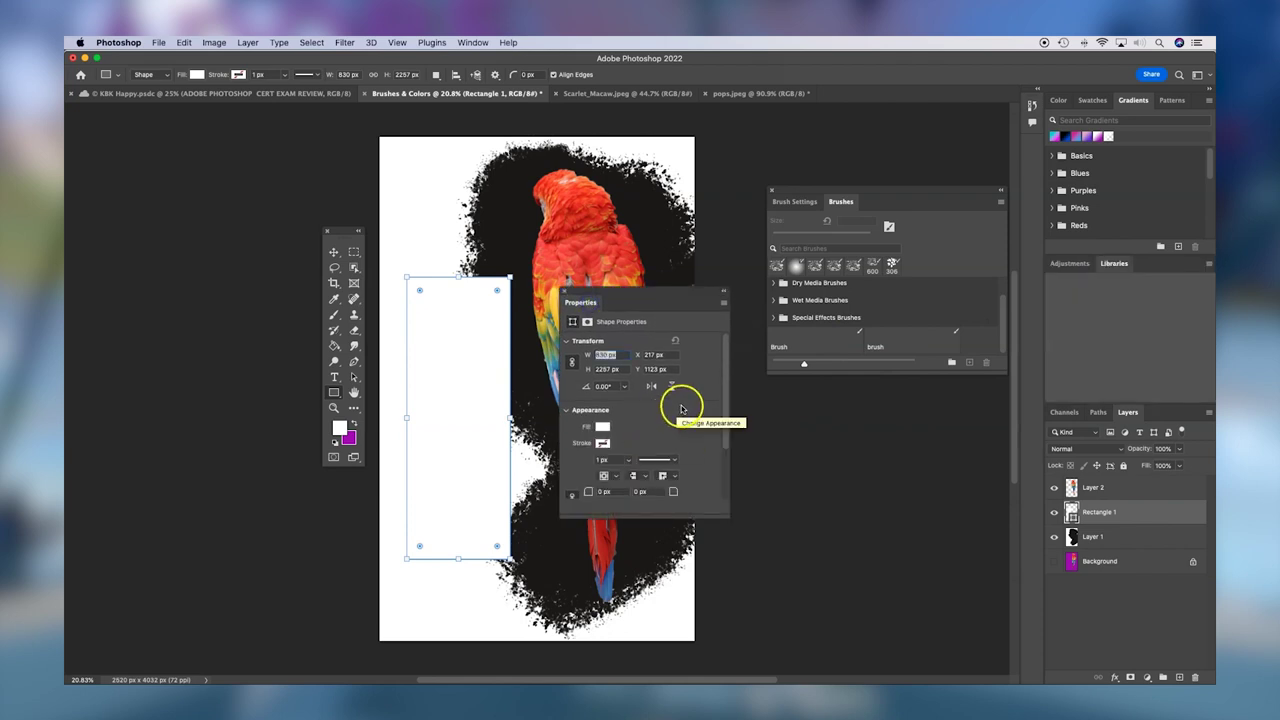
left_click(602, 426)
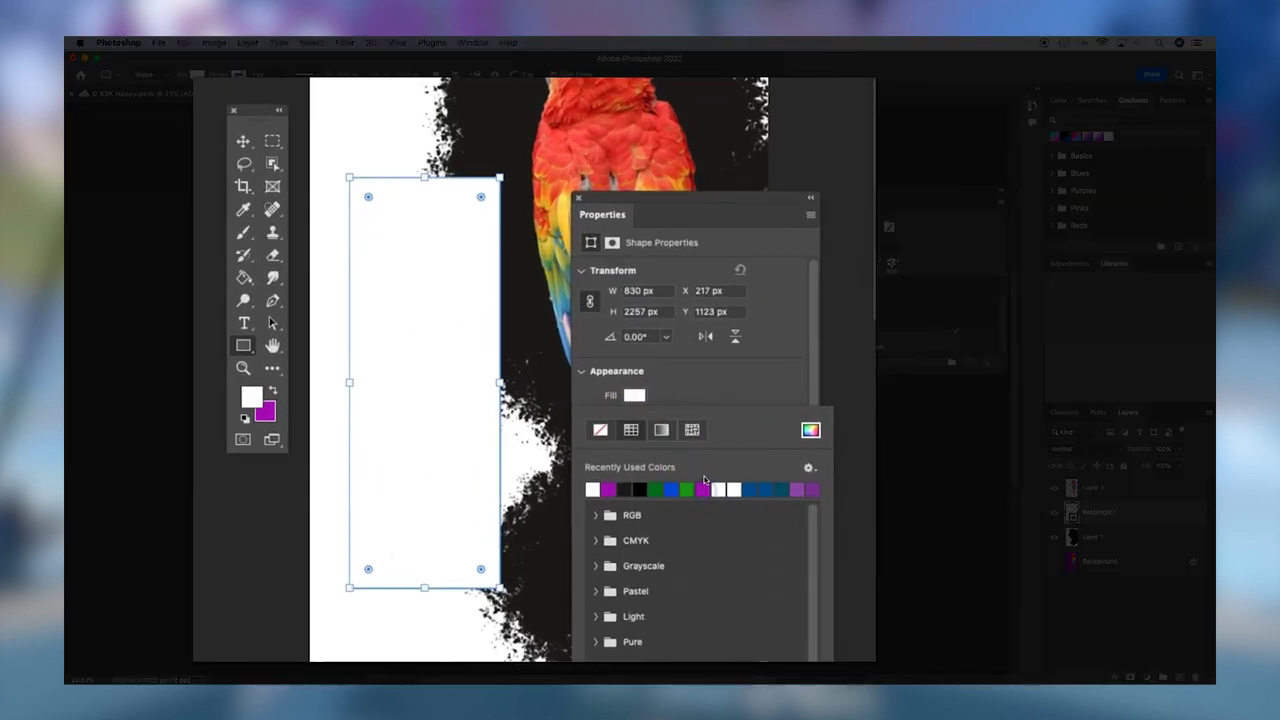
left_click(704, 486)
left_click(707, 377)
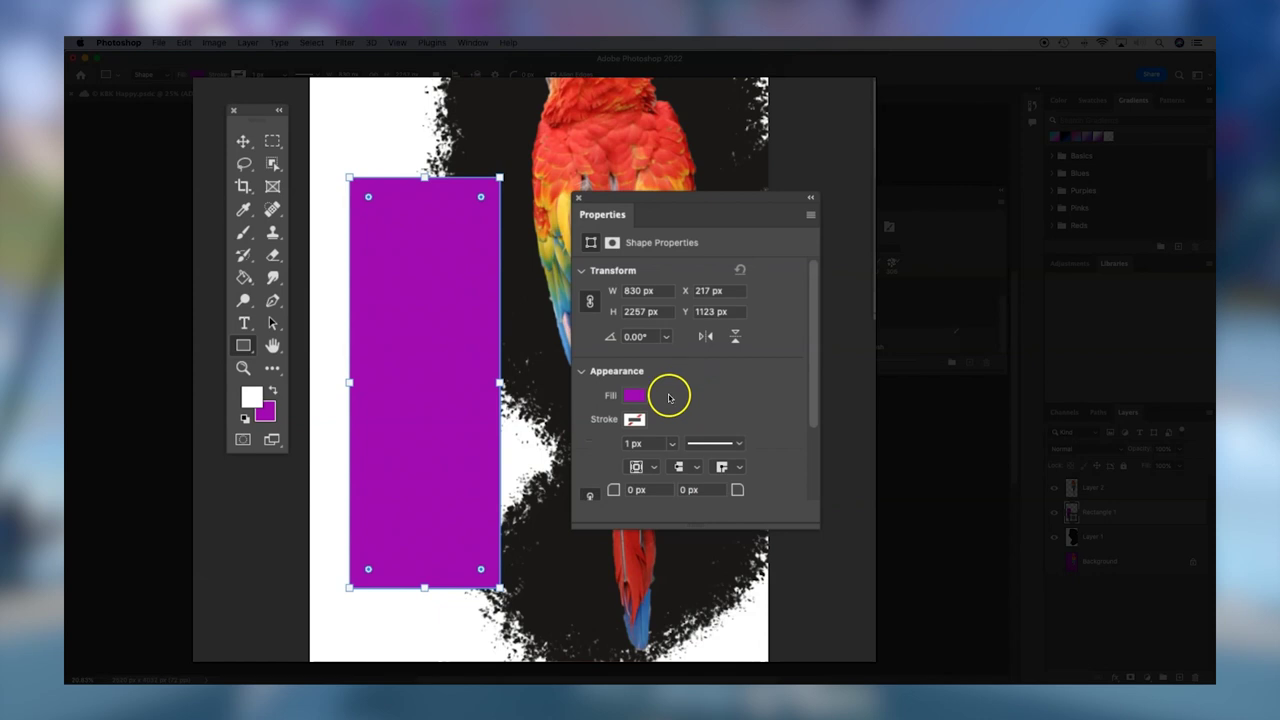
Step: Give the purple rectangle a recently used near-black stroke about 19.17 px wide and open the stroke's line-style options
left_click(634, 419)
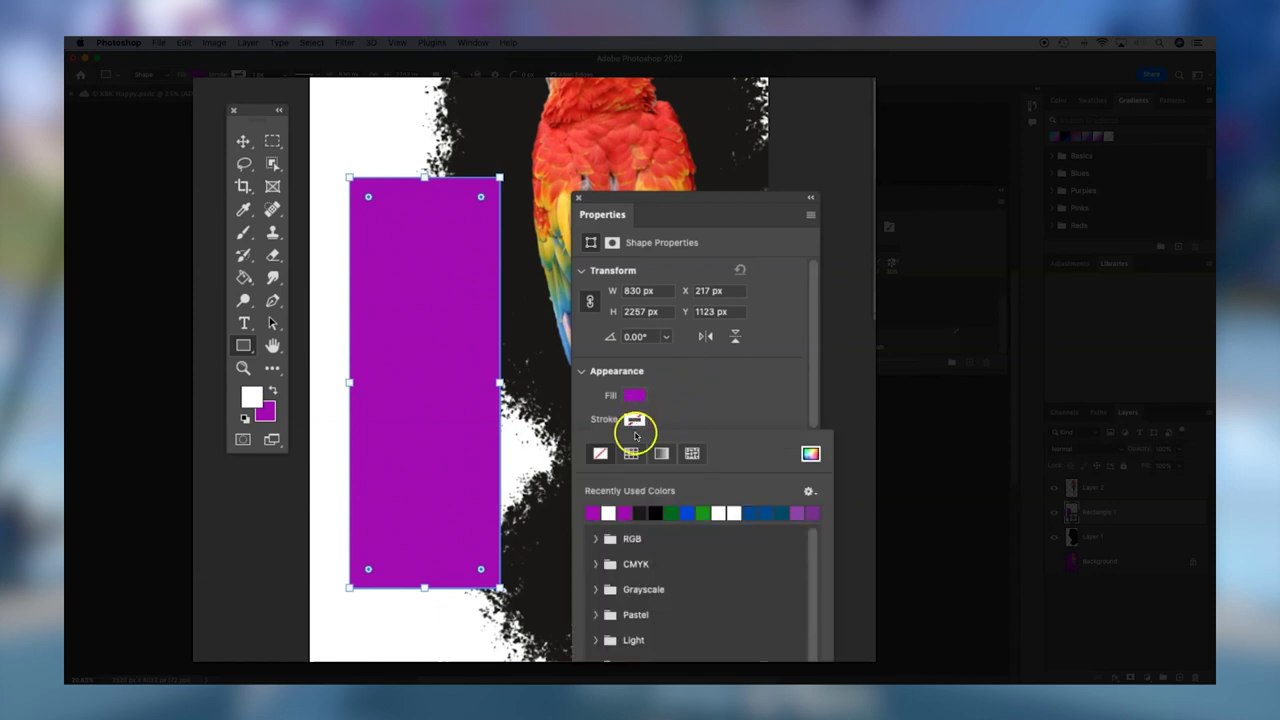
left_click(644, 513)
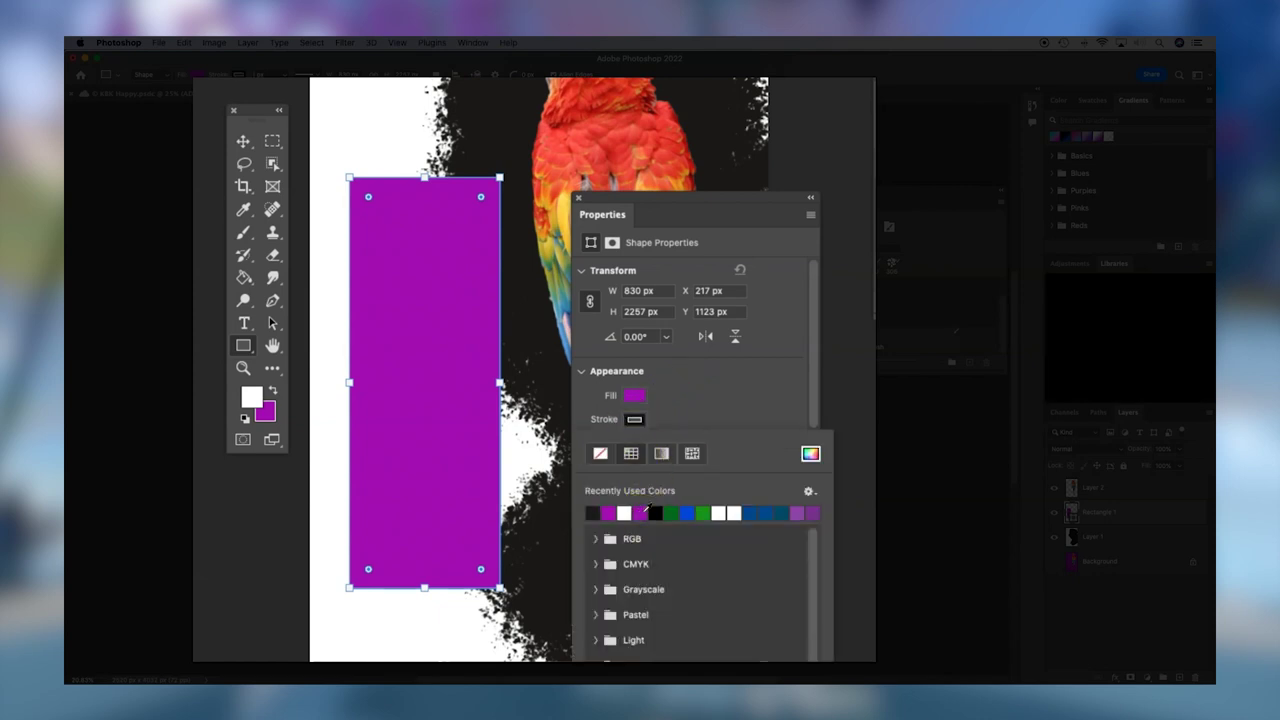
left_click(674, 446)
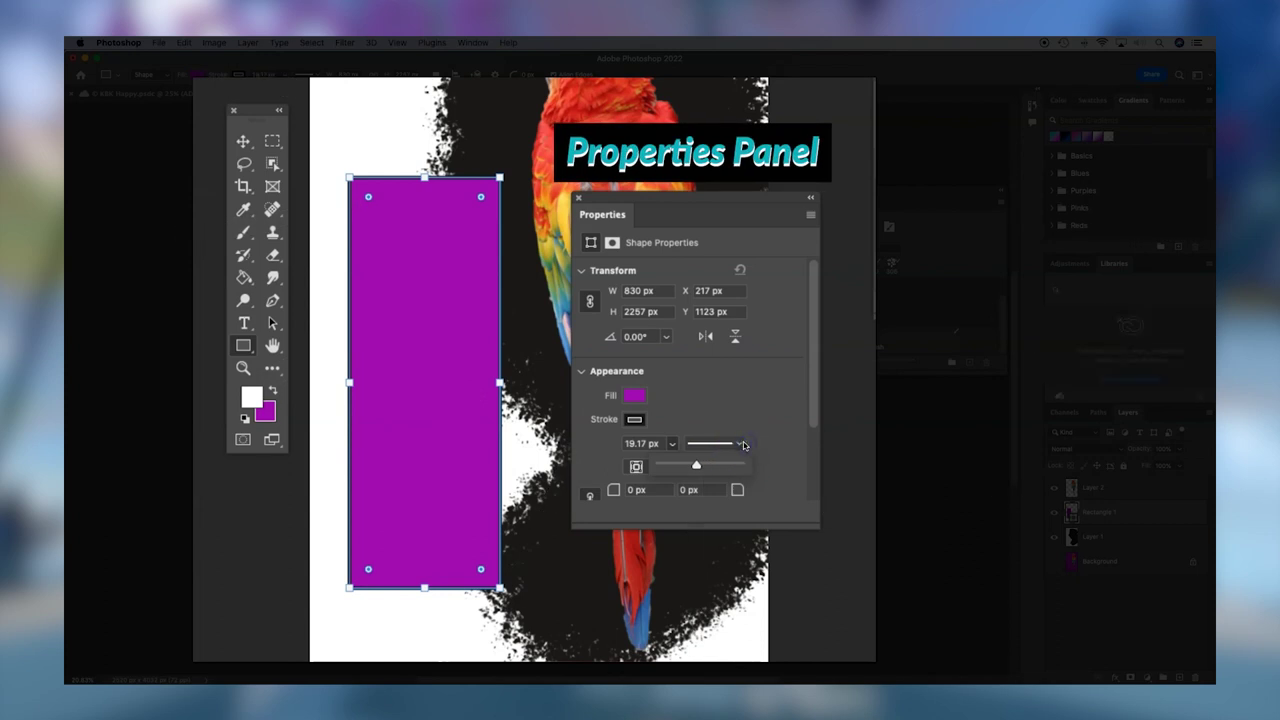
left_click(741, 444)
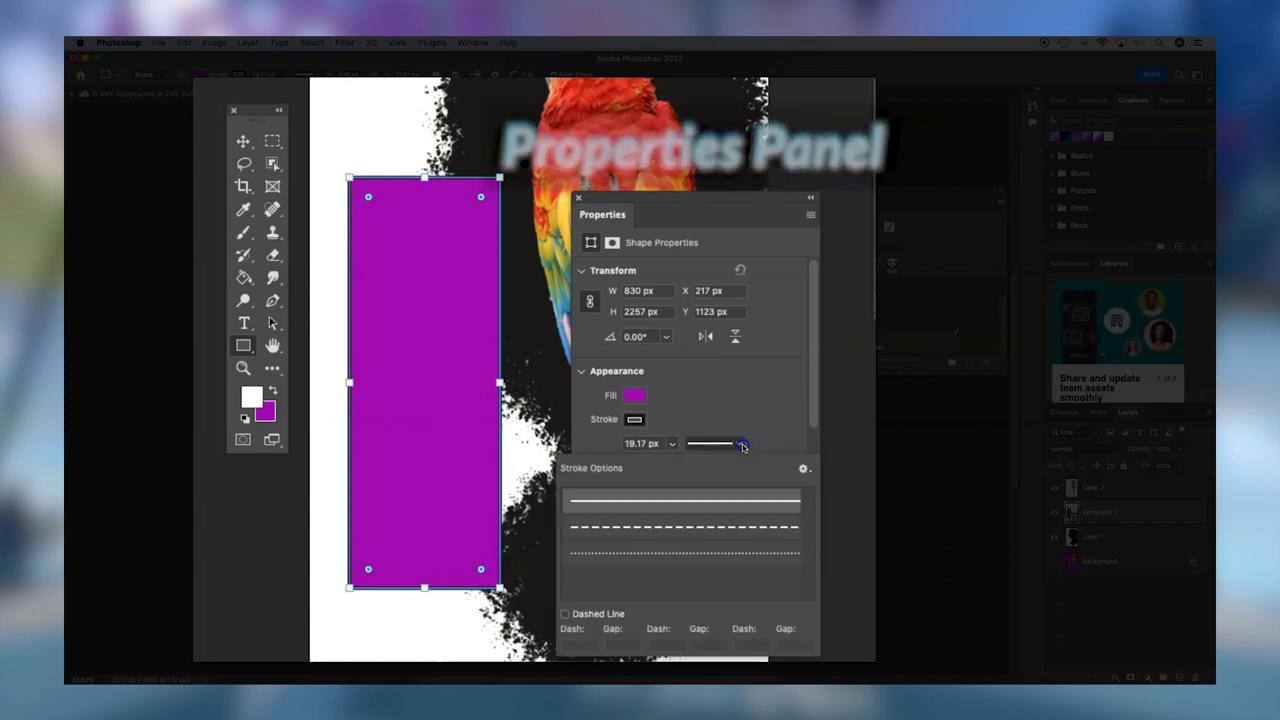
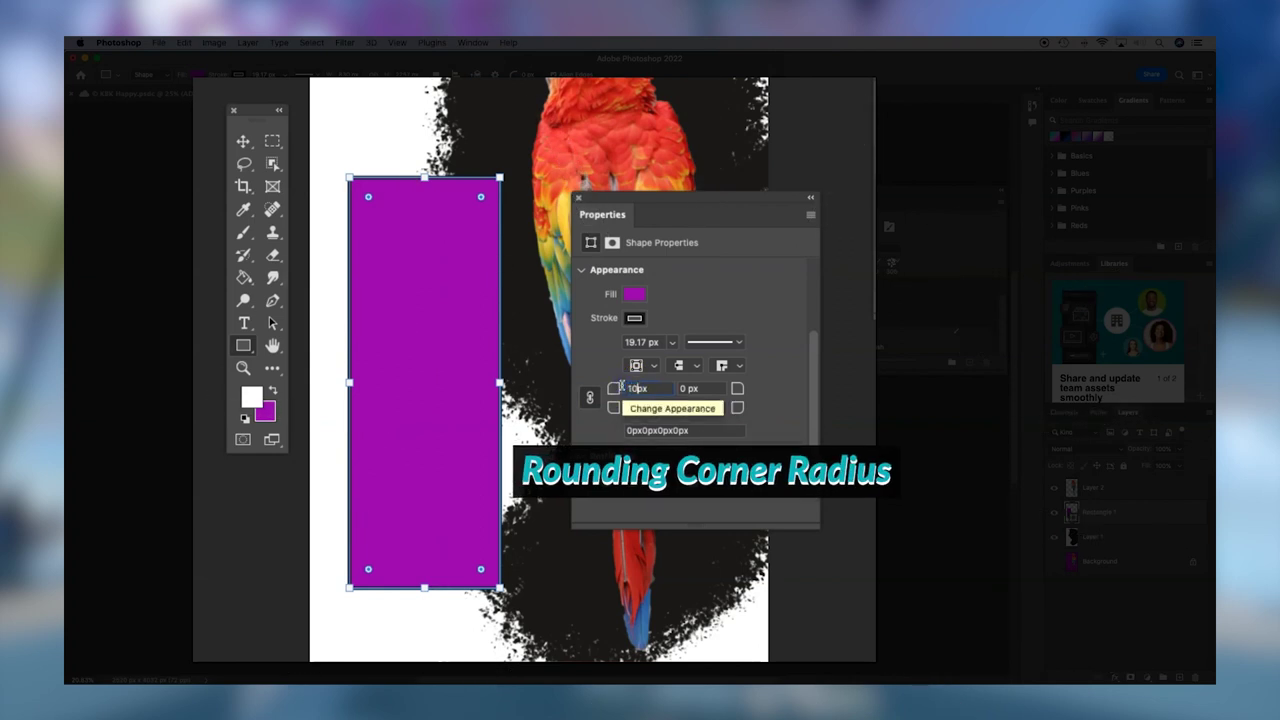
Step: Round all four linked corners of the purple rectangle to about 195 px and move the shape slightly down
left_click(710, 388)
left_click(591, 397)
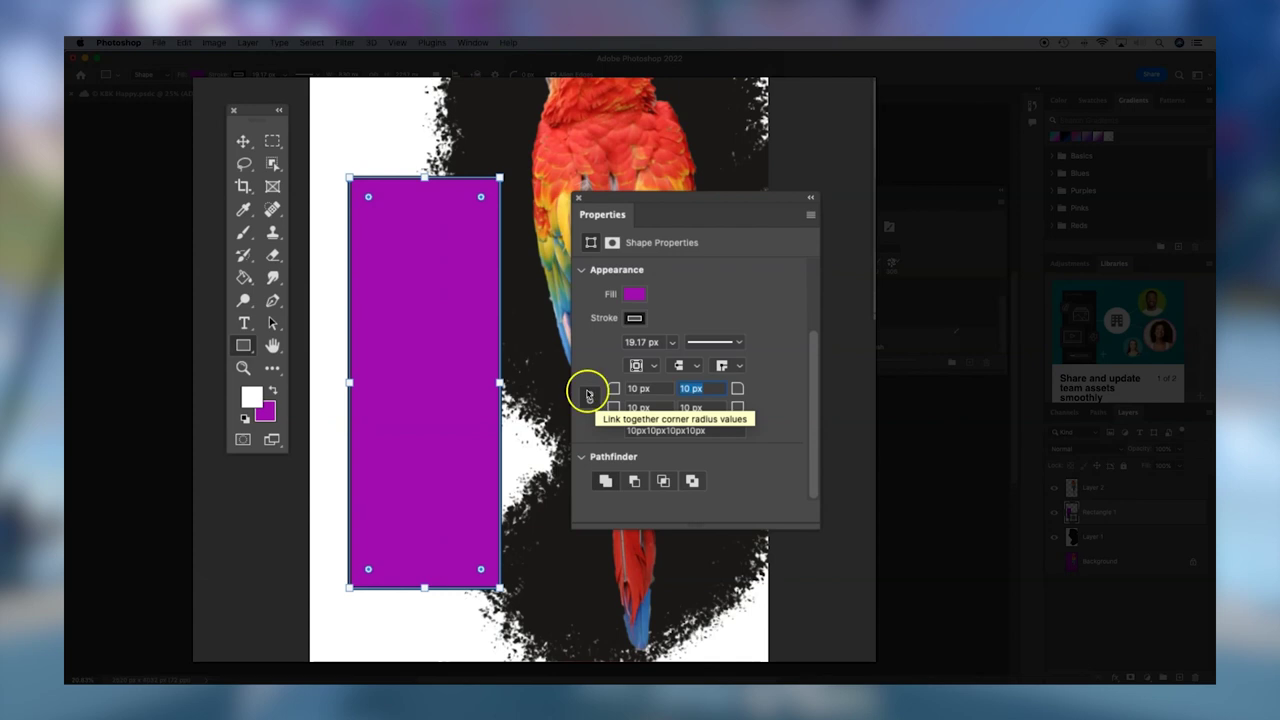
left_click_drag(369, 197, 384, 213)
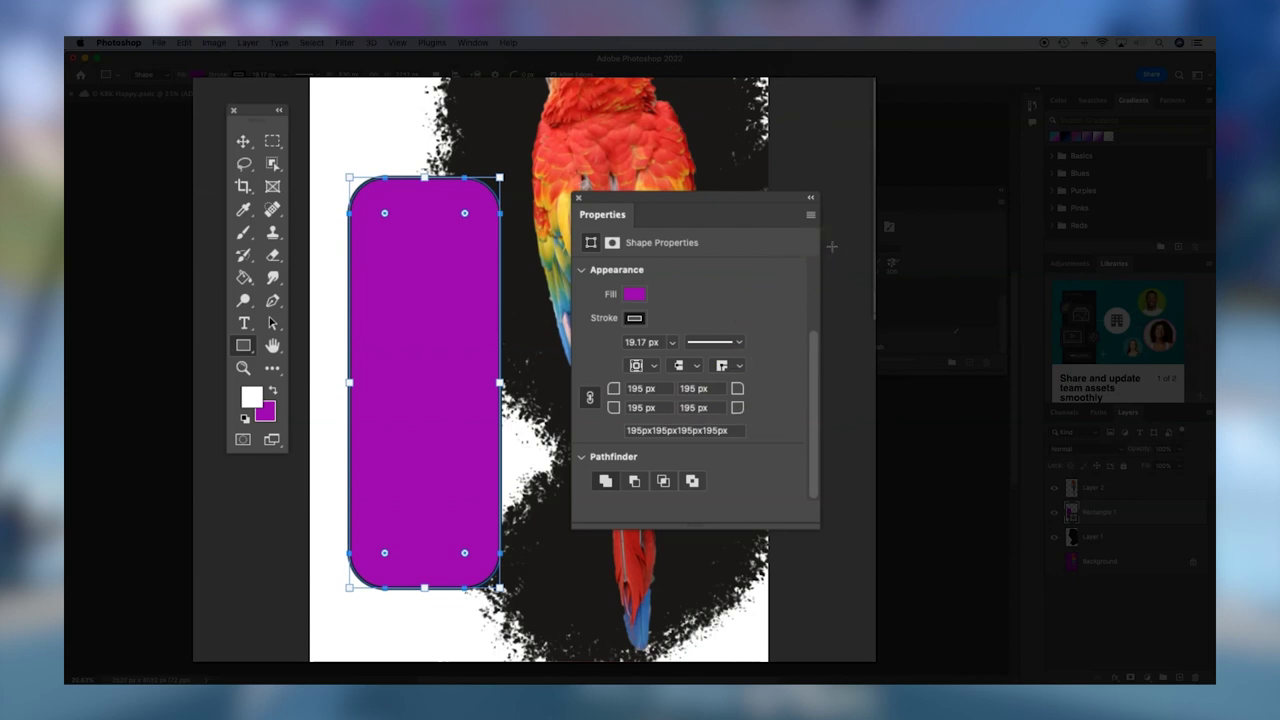
key("Escape")
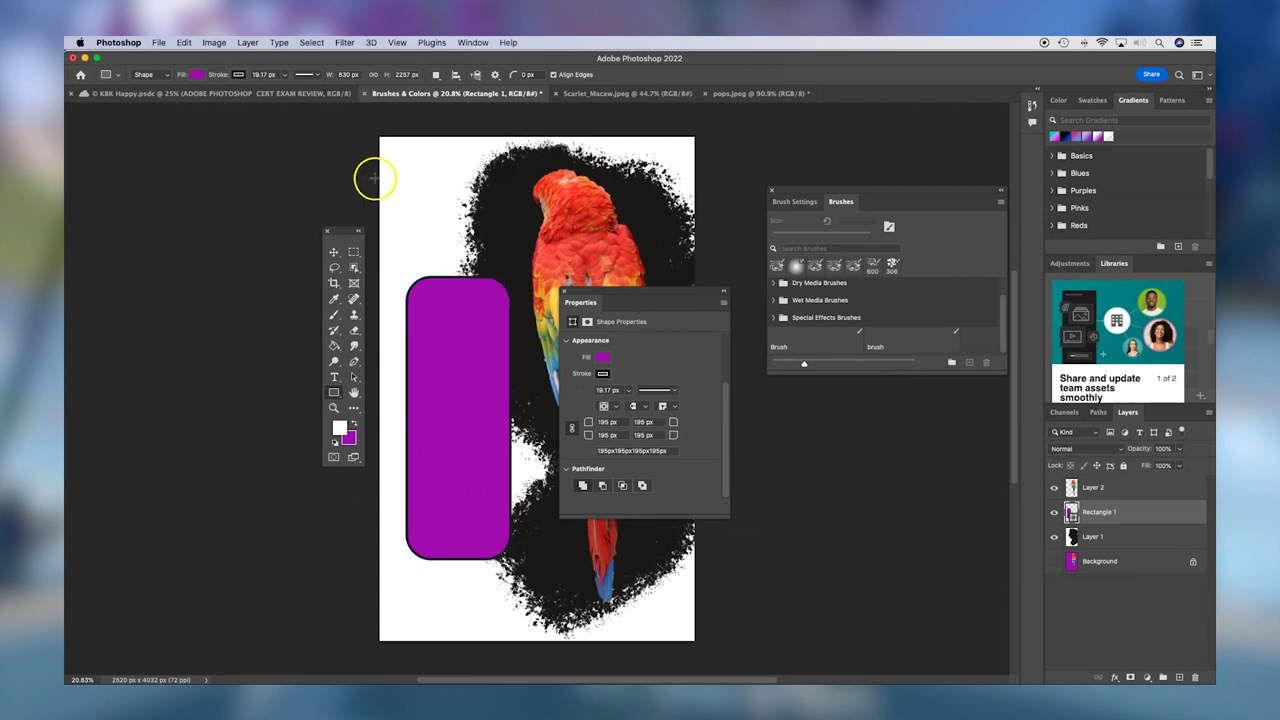
left_click(333, 253)
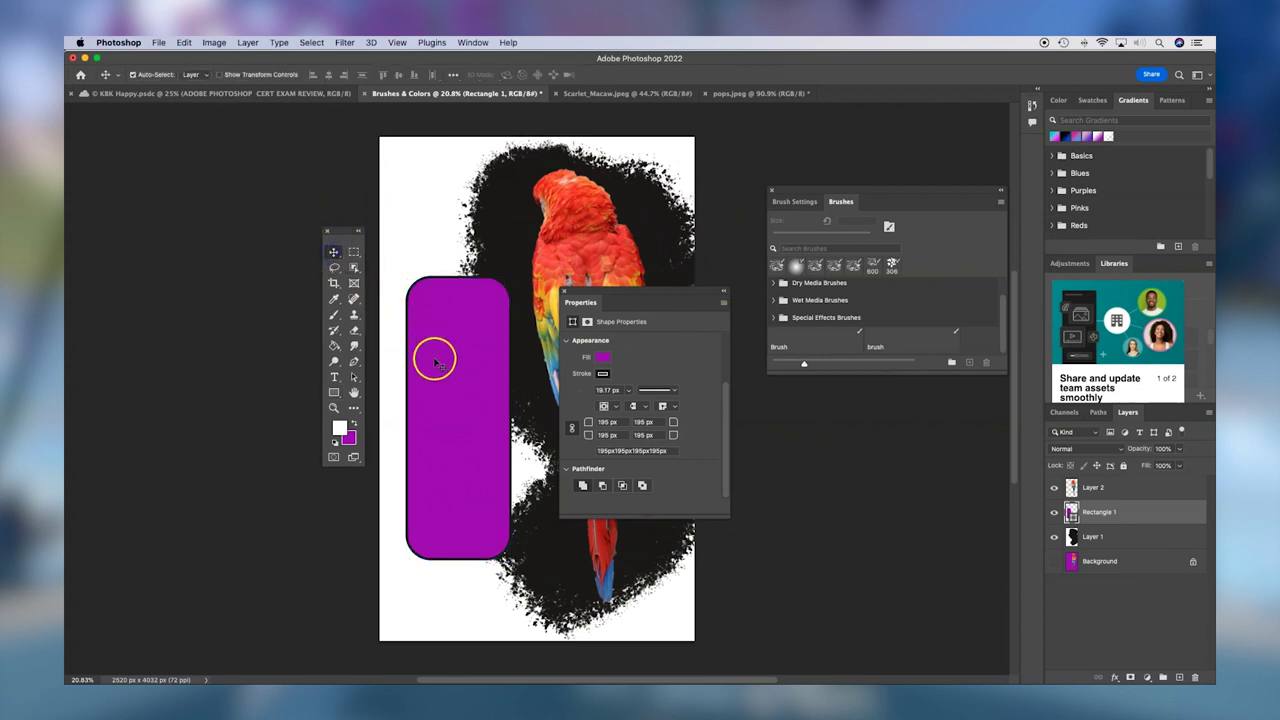
mouse_move(451, 363)
left_mouse_down()
mouse_move(448, 318)
mouse_move(456, 378)
left_mouse_up()
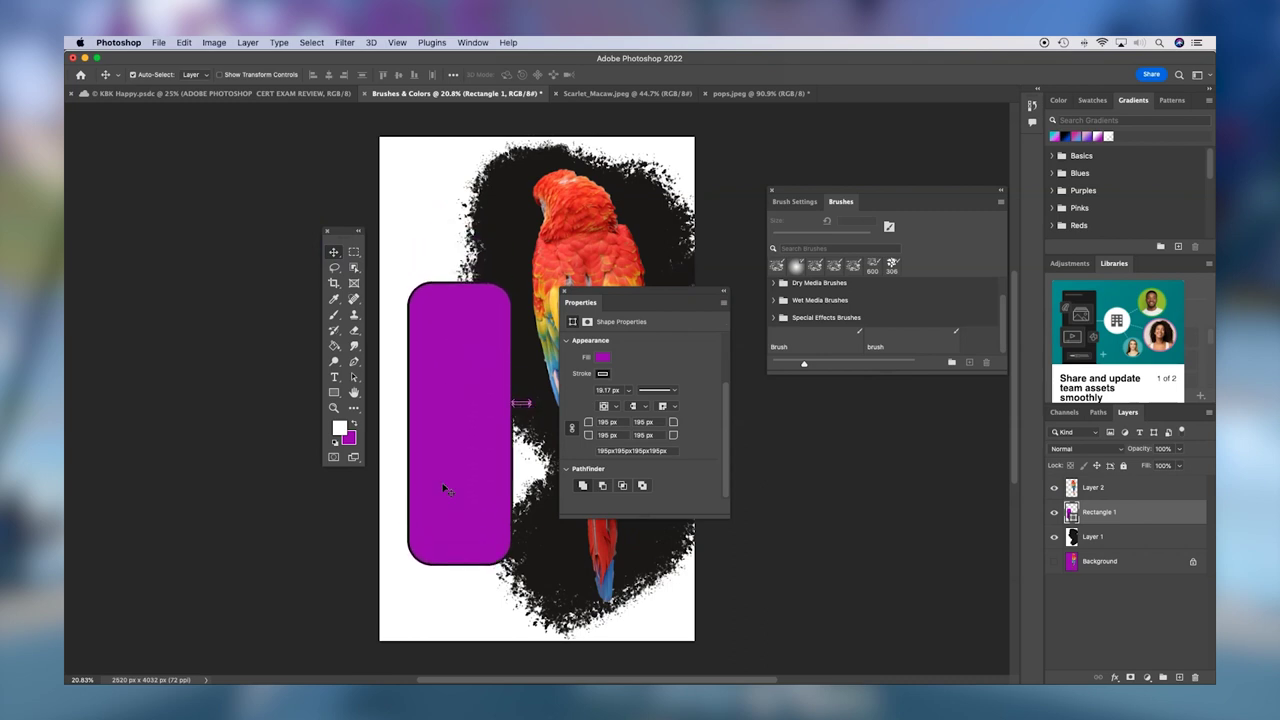
Step: Float the Layers panel beside the canvas and give the rounded rectangle a drop shadow at 40° with greater distance and size
left_click_drag(1127, 414, 132, 268)
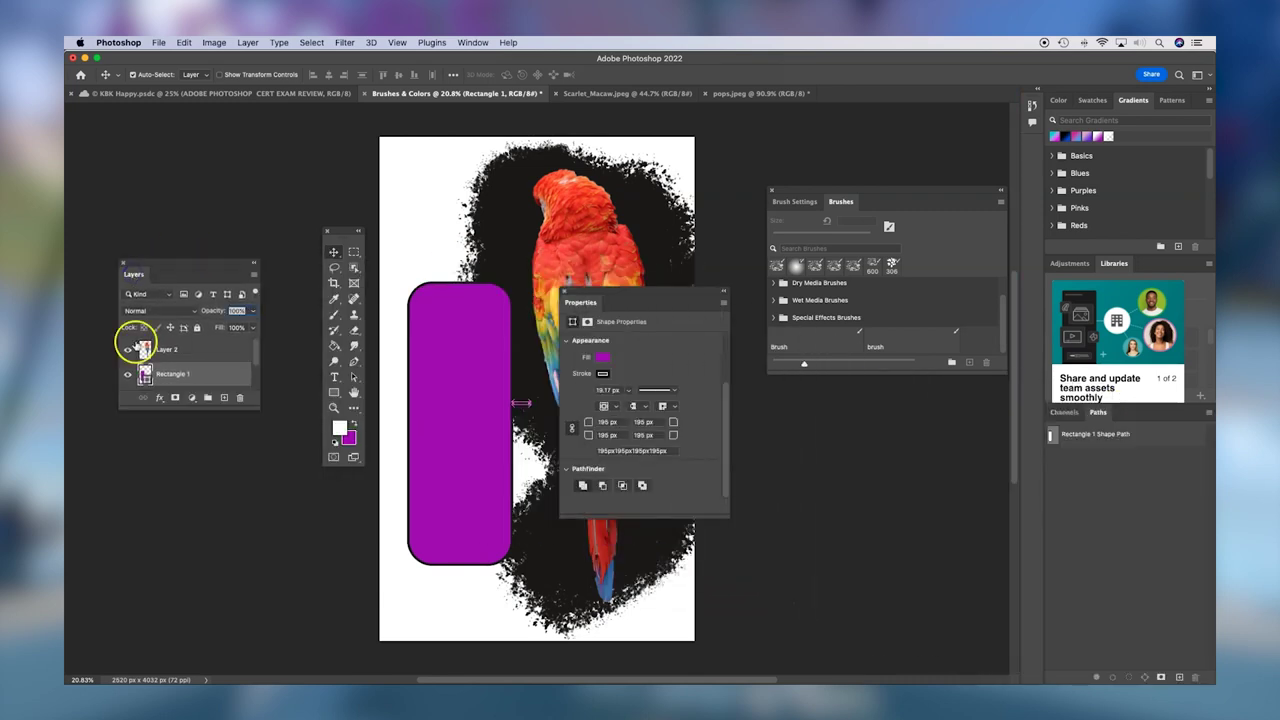
left_click(159, 398)
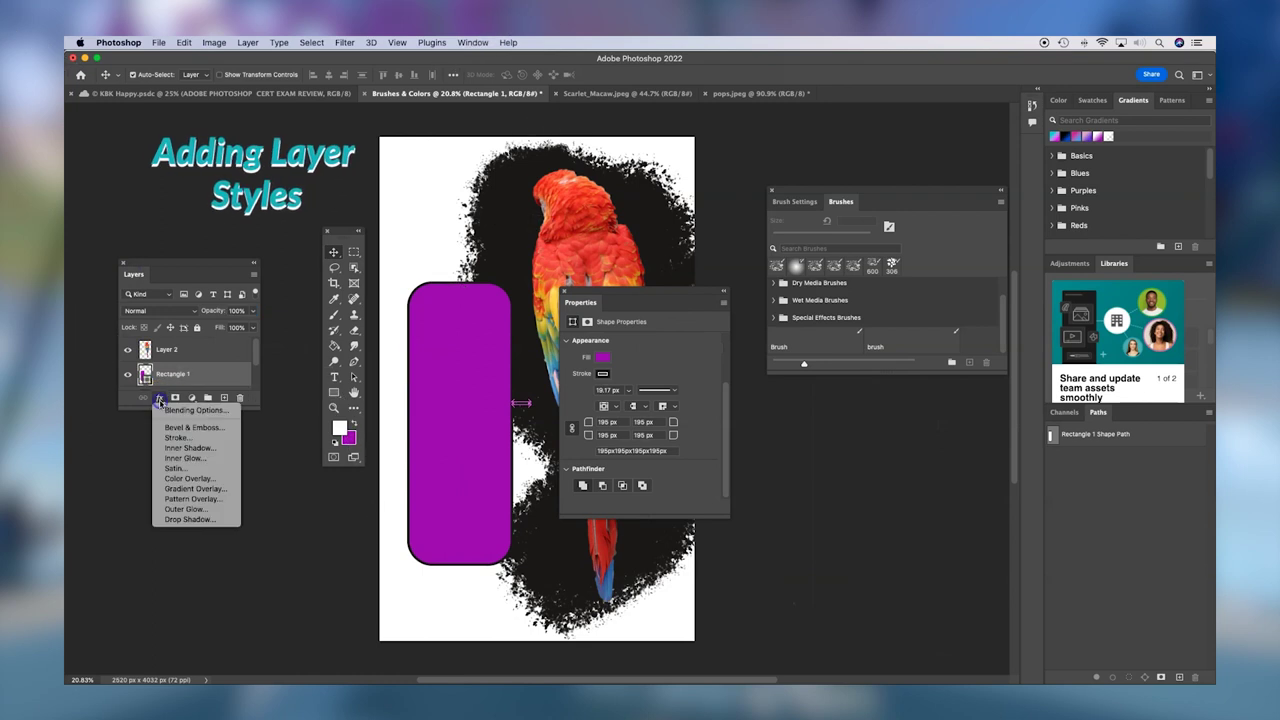
left_click(188, 519)
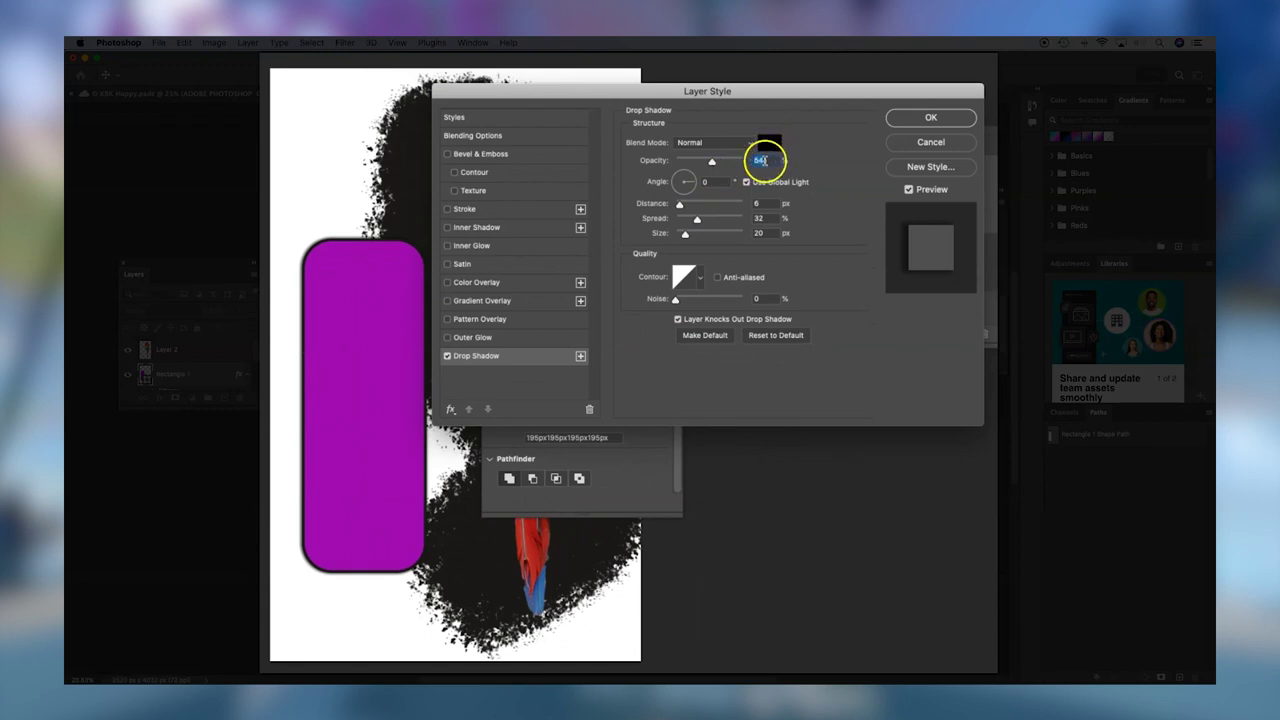
mouse_move(694, 181)
left_mouse_down()
mouse_move(682, 204)
mouse_move(693, 234)
left_mouse_up()
left_click(686, 233)
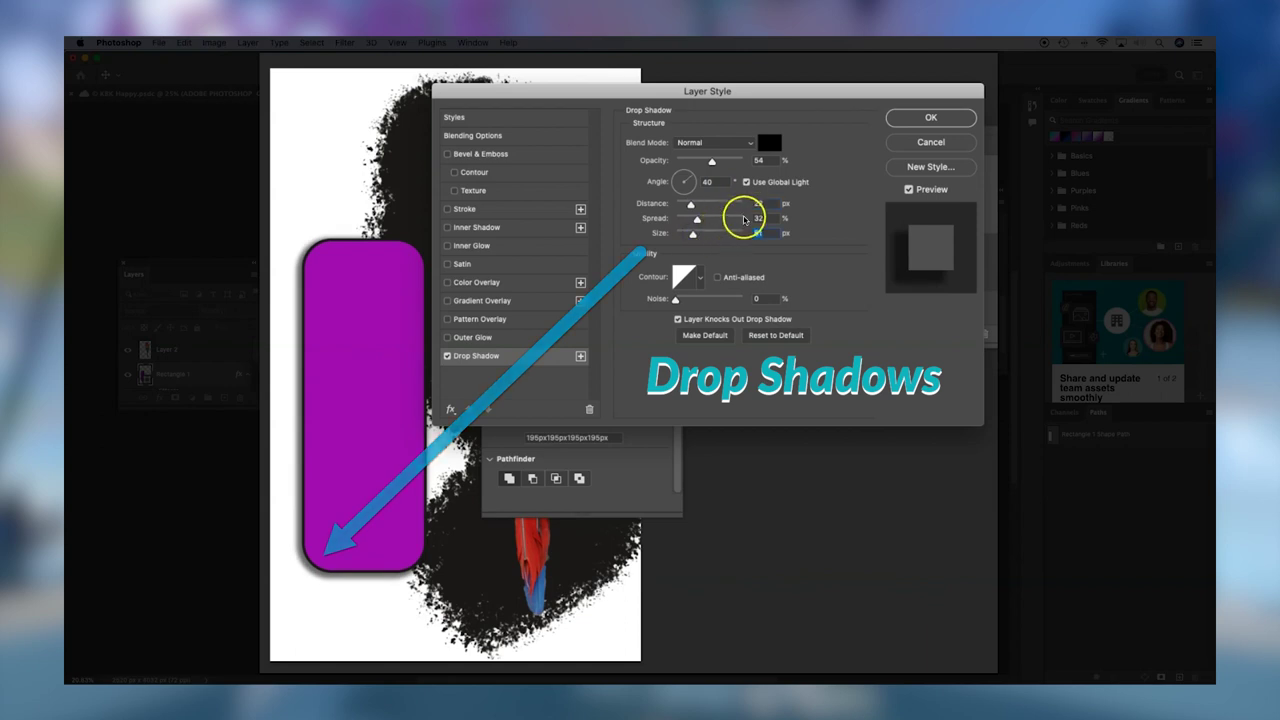
left_click(928, 124)
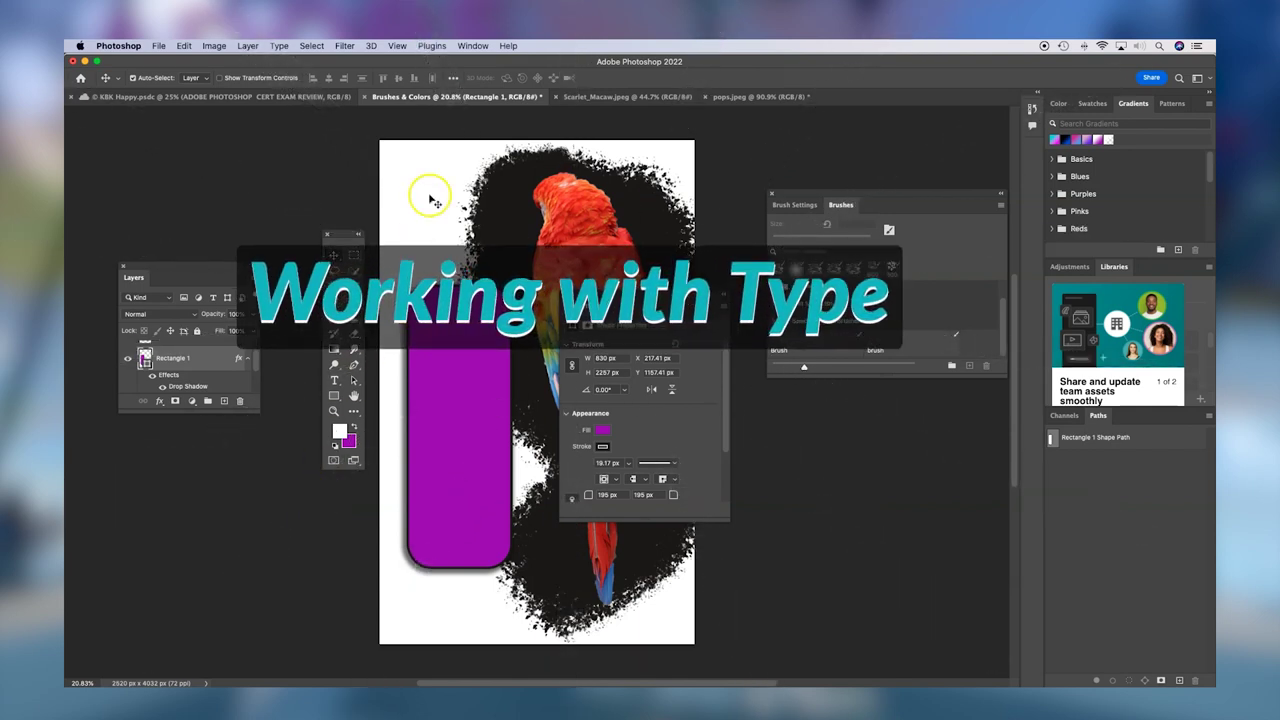
Step: Reset the Essentials workspace and float the tool palette beside the canvas in two columns
left_click(473, 46)
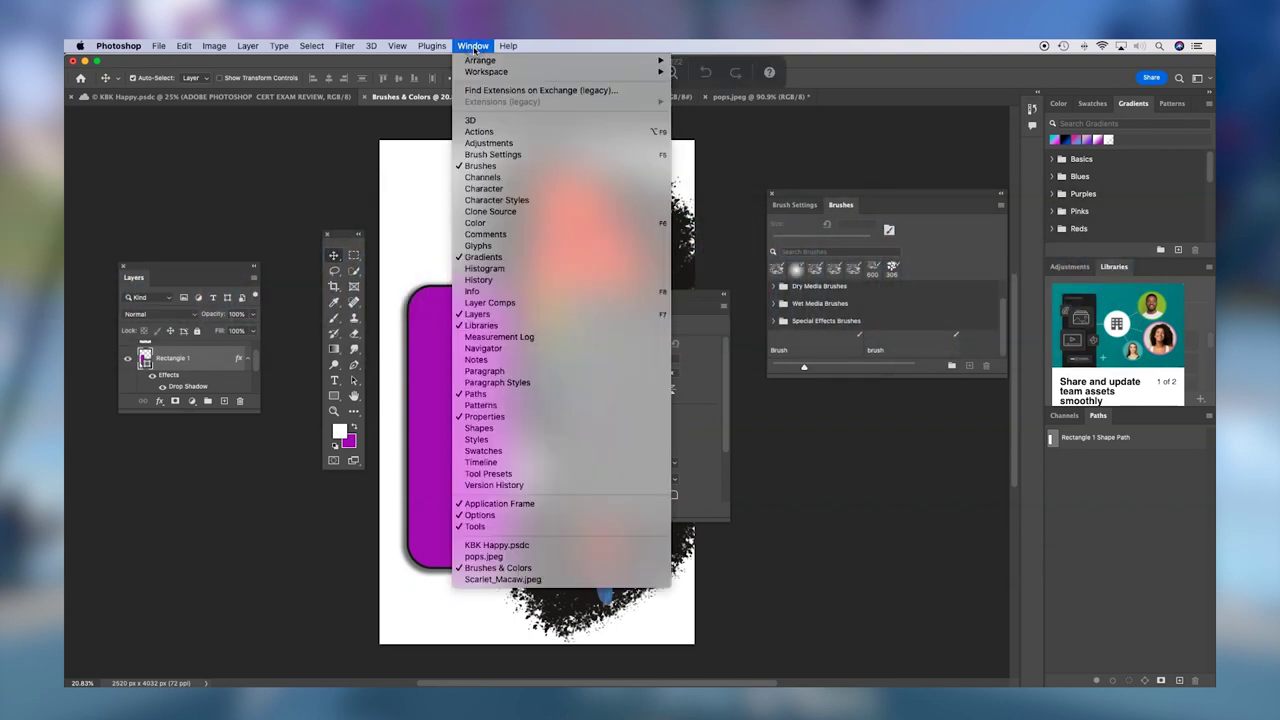
mouse_move(478, 73)
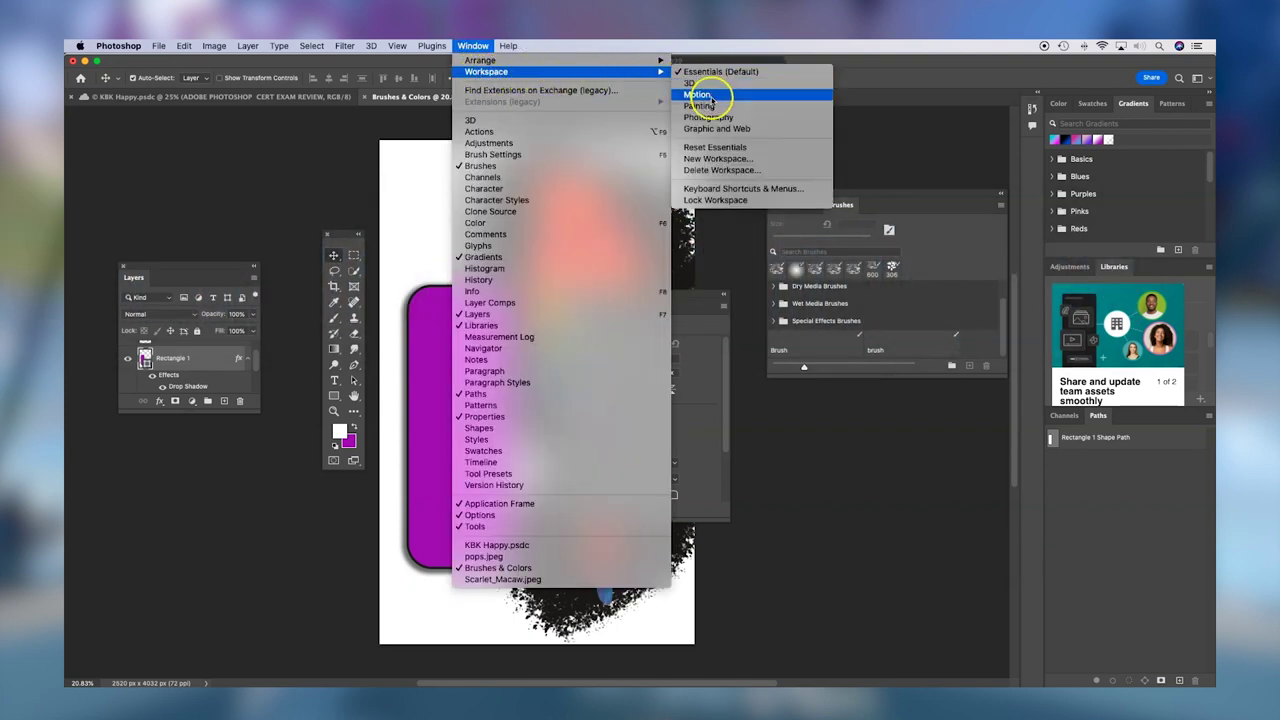
left_click(708, 147)
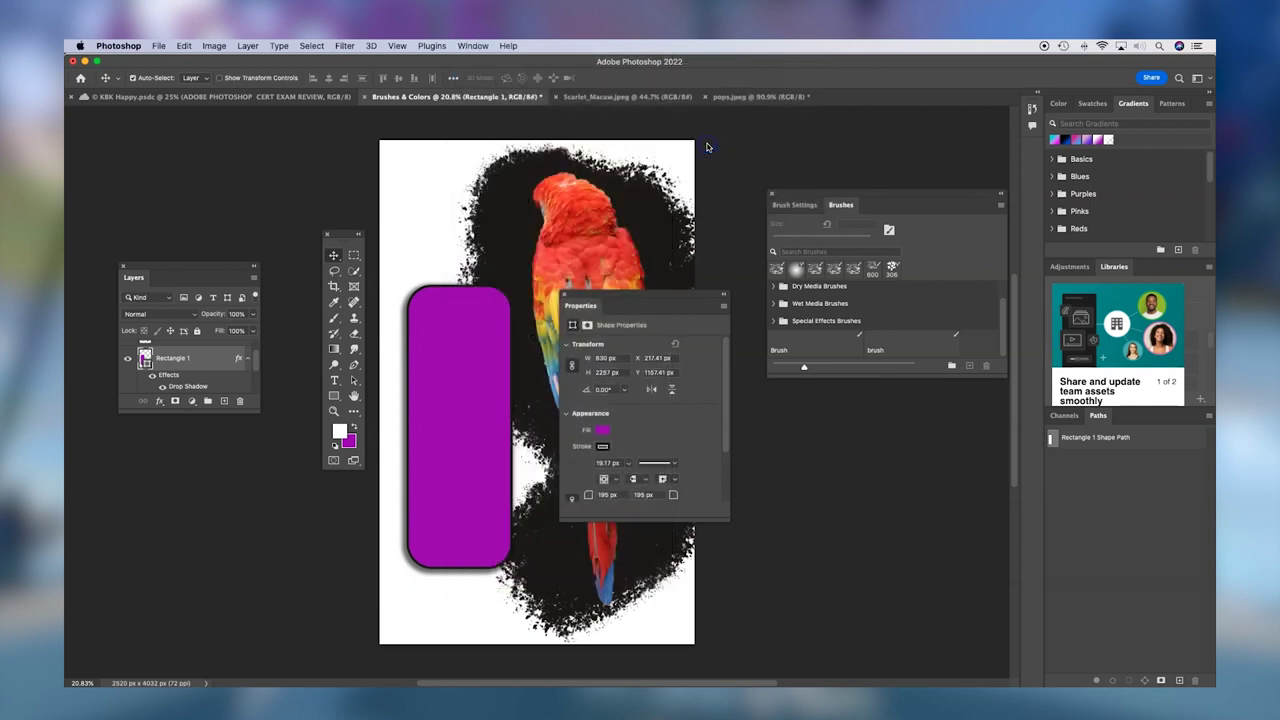
left_click_drag(79, 94, 347, 160)
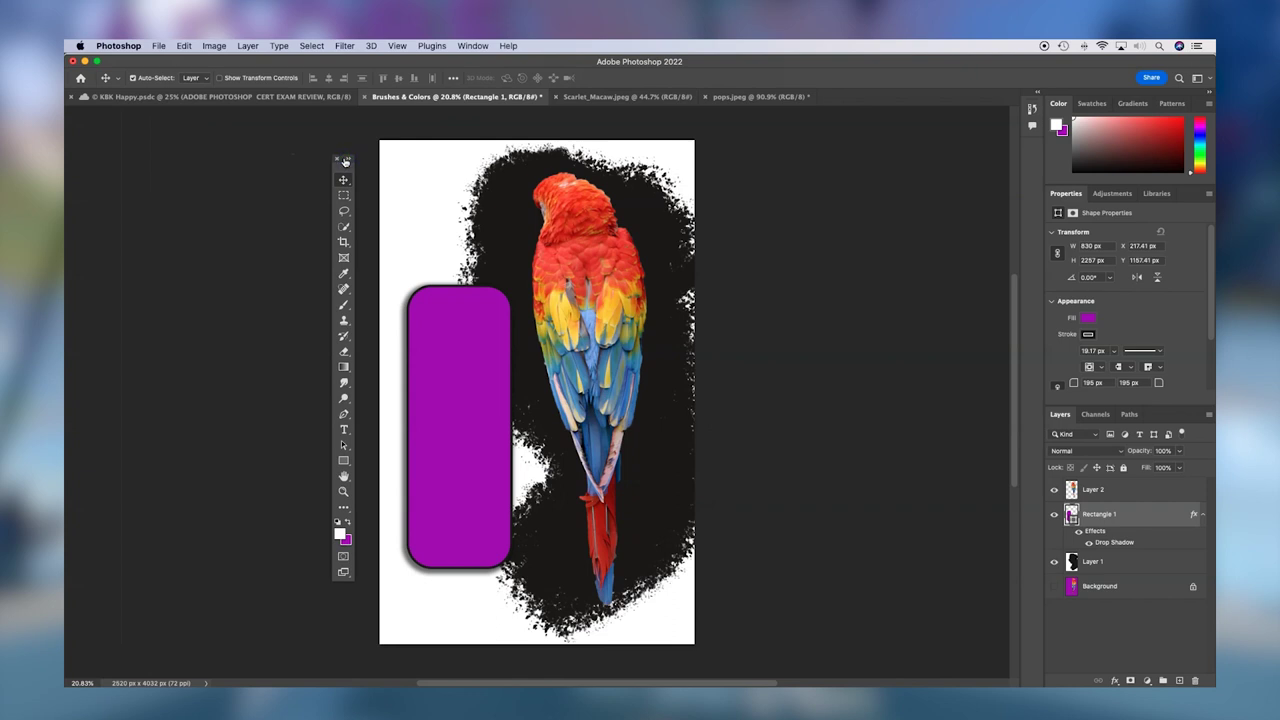
left_click(349, 160)
left_click_drag(349, 160, 341, 235)
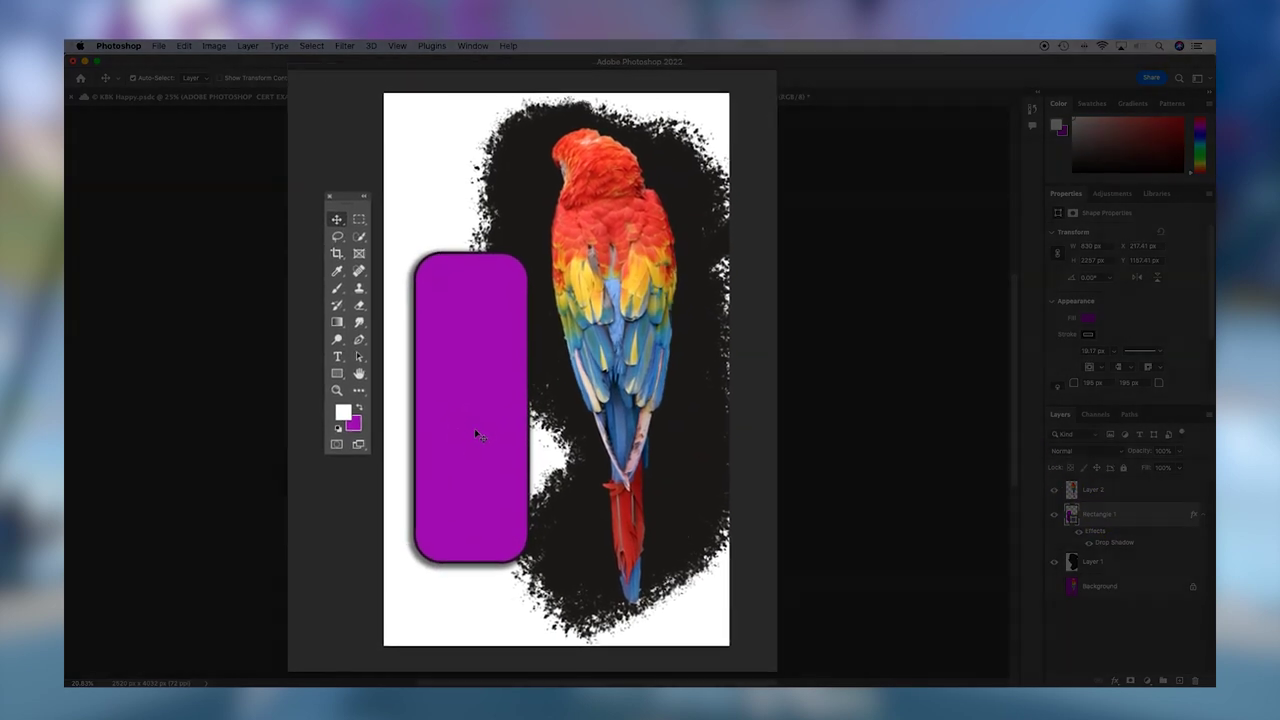
Step: Scale the rounded rectangle up proportionally about its left edge to about 1189 × 3233 px with Free Transform
key("super+t")
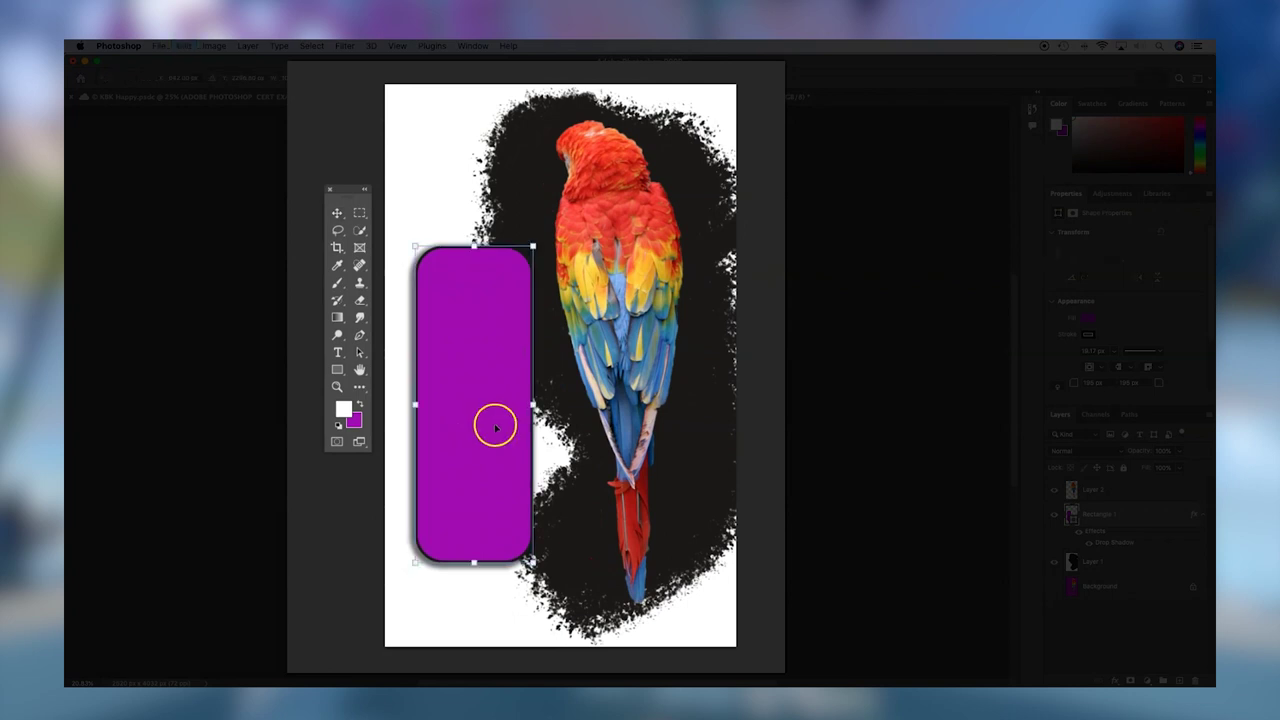
left_click_drag(531, 404, 580, 397)
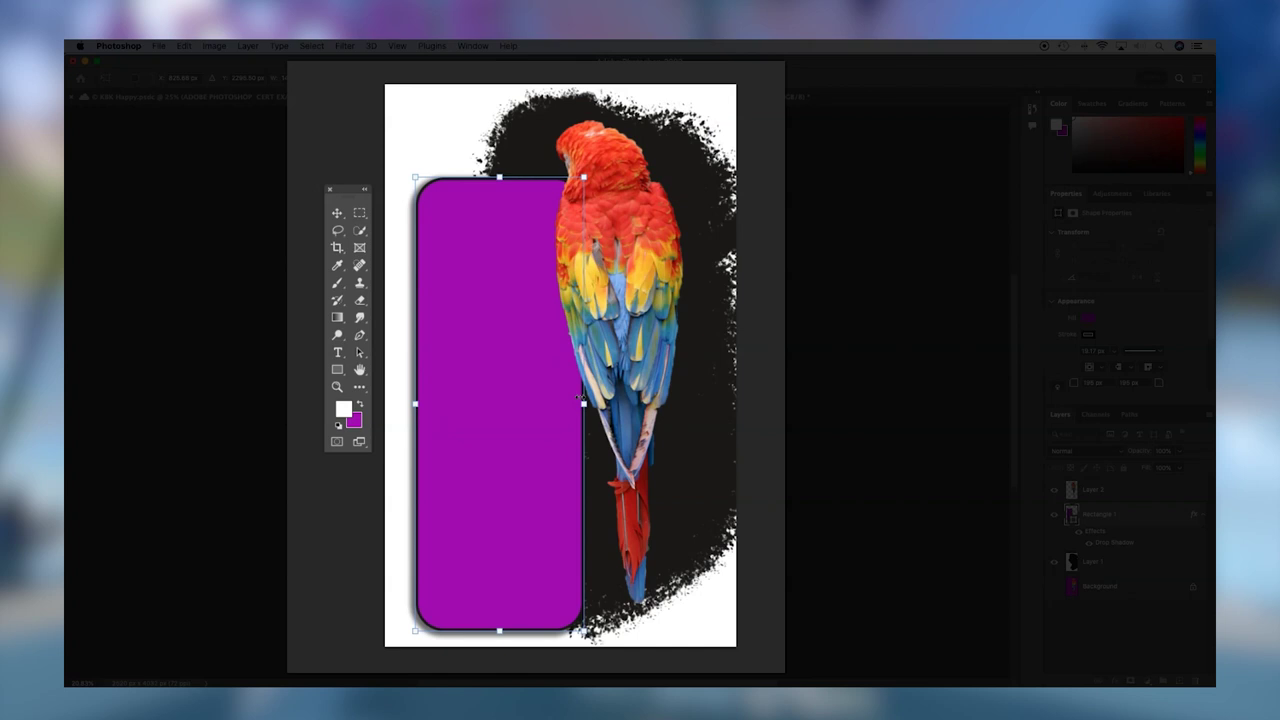
key("Return")
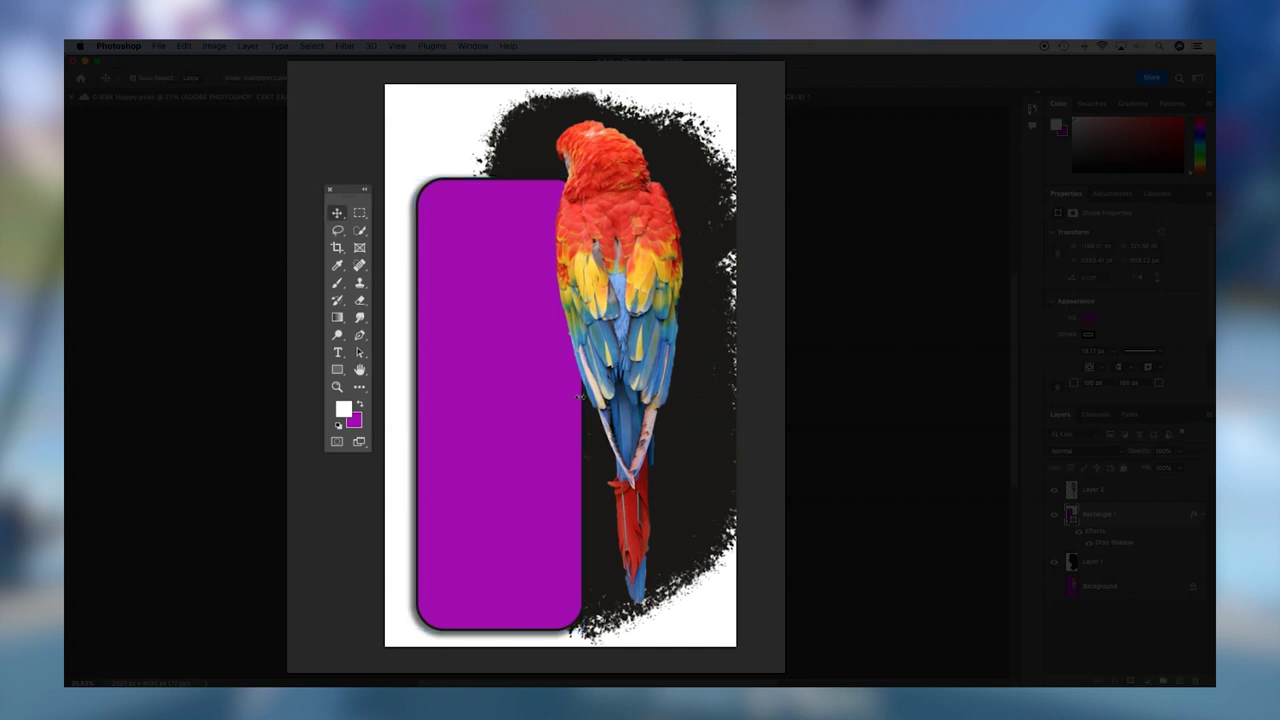
Step: Activate the Horizontal Type Tool and float the Character settings over the lower part of the macaw
left_click(339, 354)
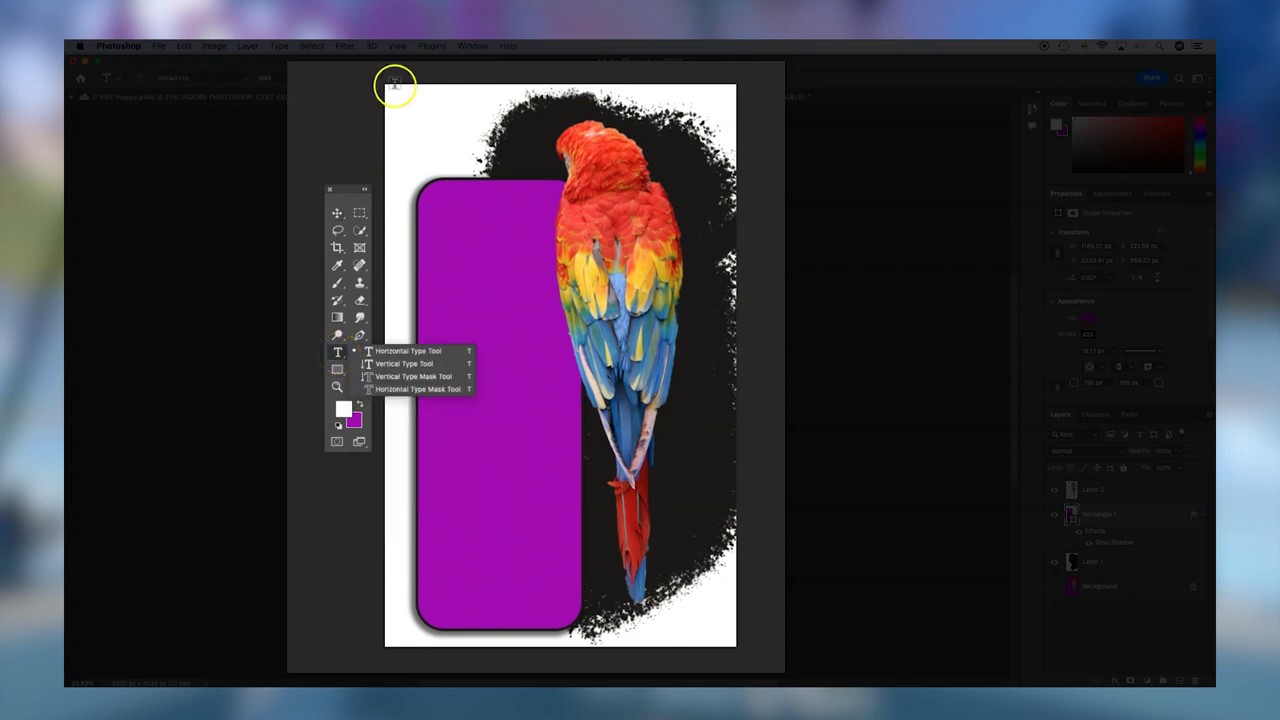
left_click(472, 45)
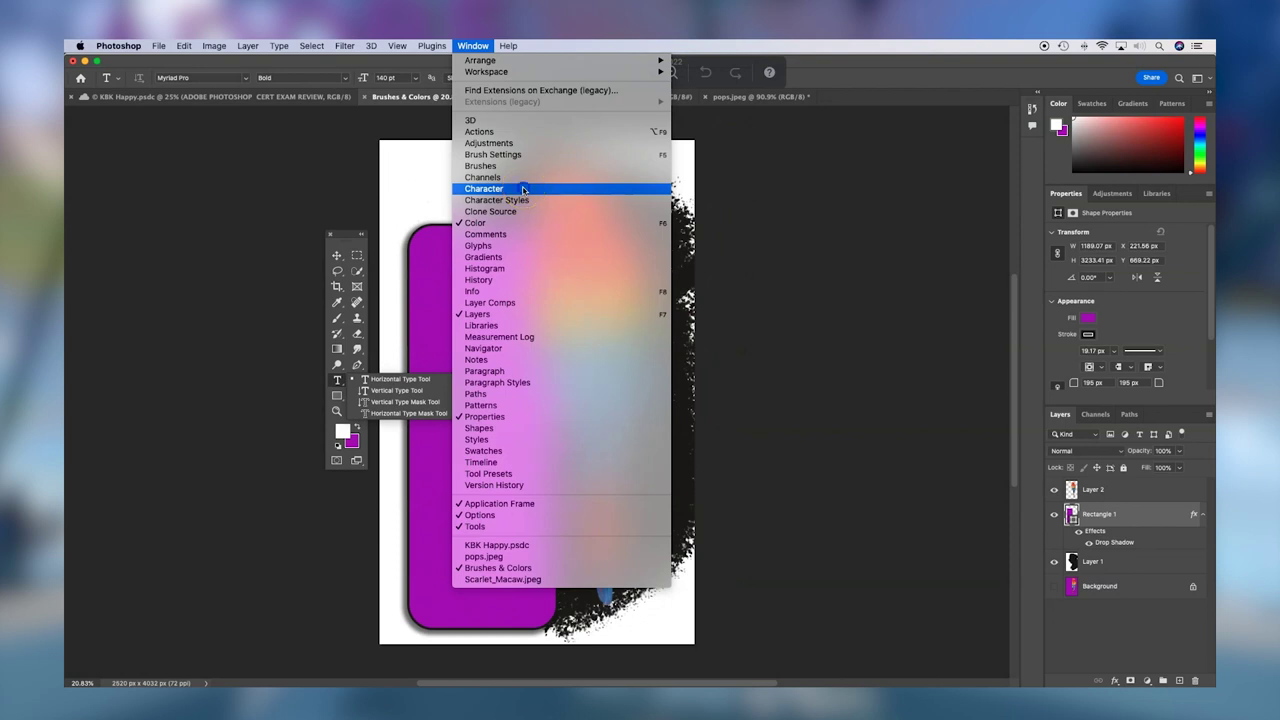
left_click(522, 189)
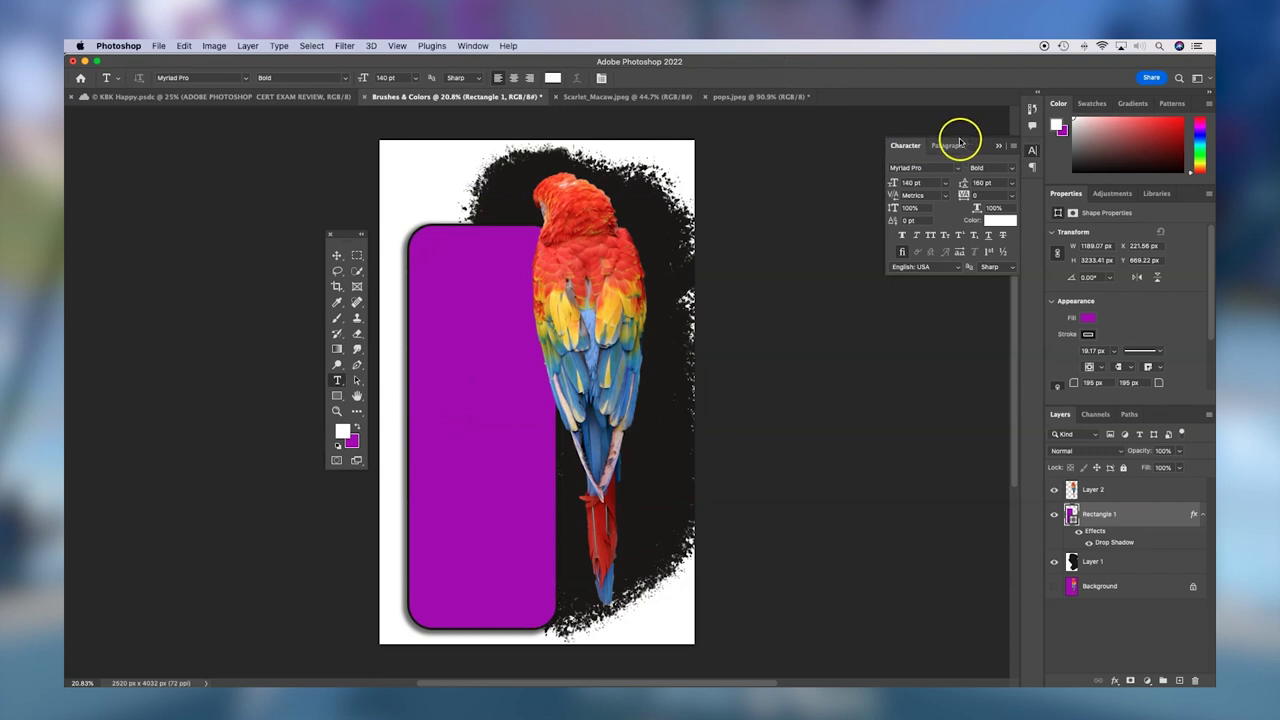
left_click_drag(906, 145, 569, 362)
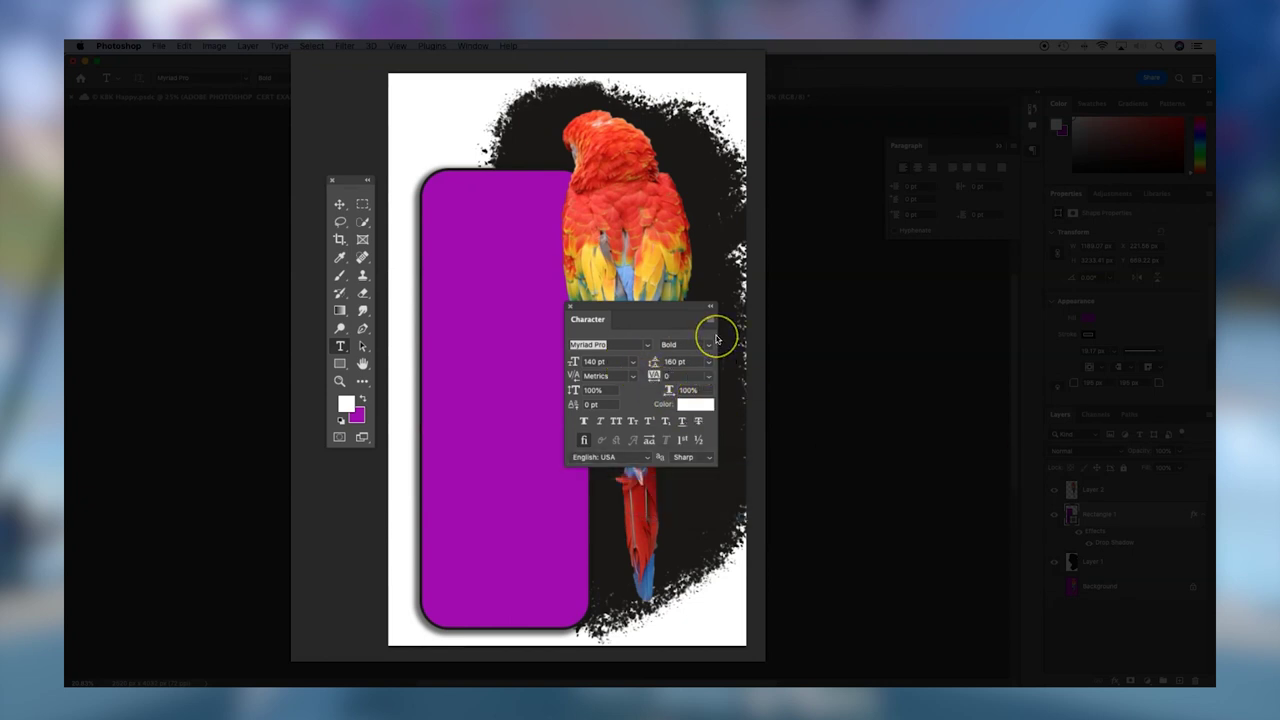
Step: Add the white text "Bird" in the upper part of the purple rectangle and adjust its position slightly
left_click(443, 227)
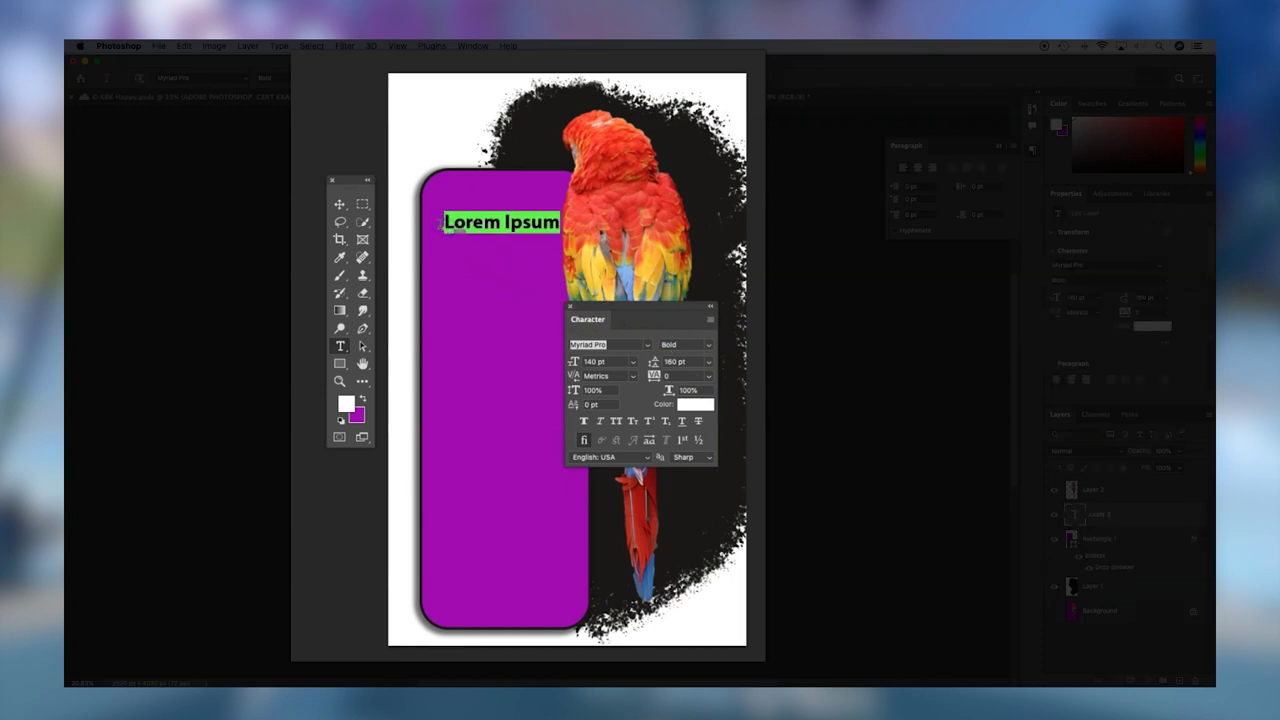
type("Bird")
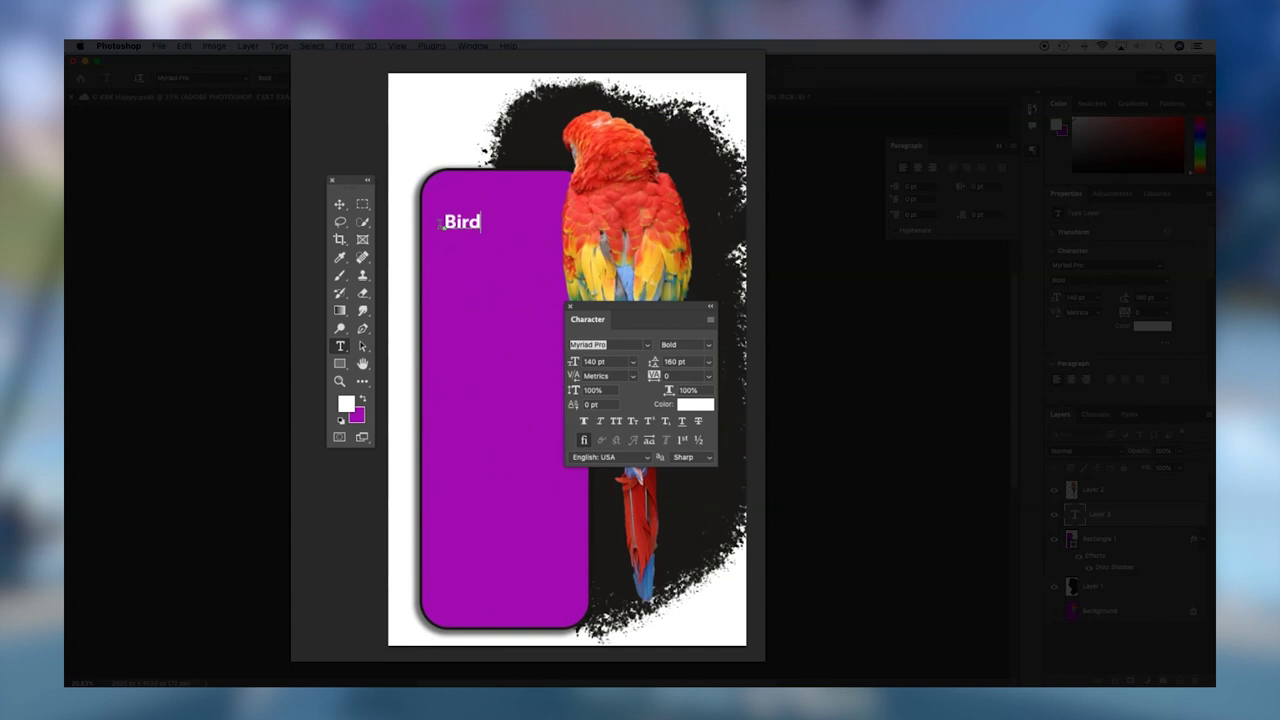
left_click(341, 204)
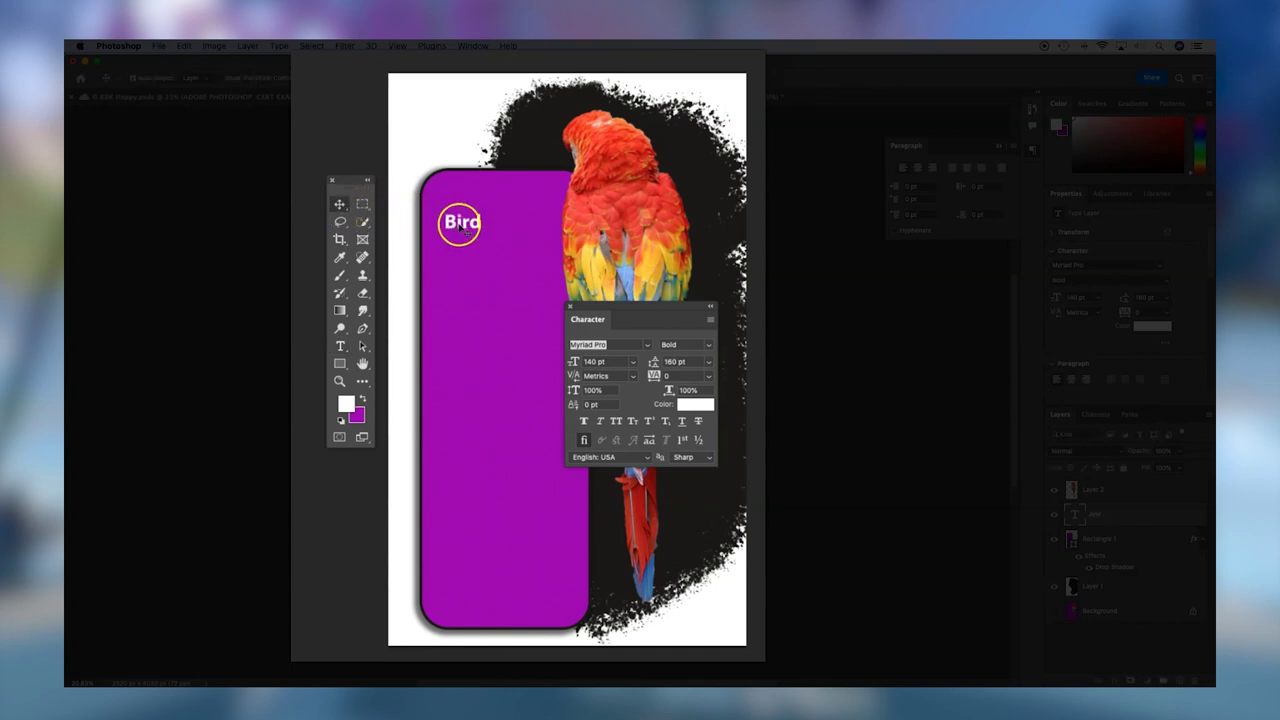
left_click_drag(457, 212, 453, 223)
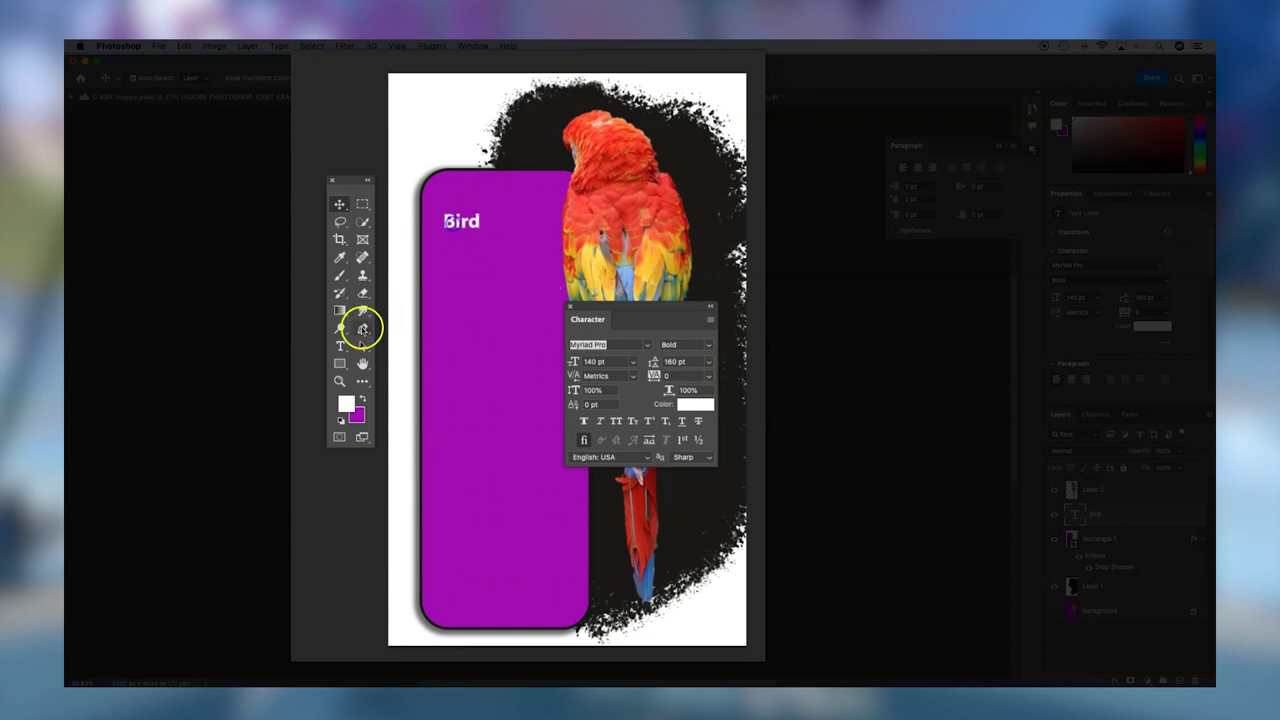
Step: Add two more "Bird" lines below the first and set the font size of all three lines to 200 pt
left_click(341, 345)
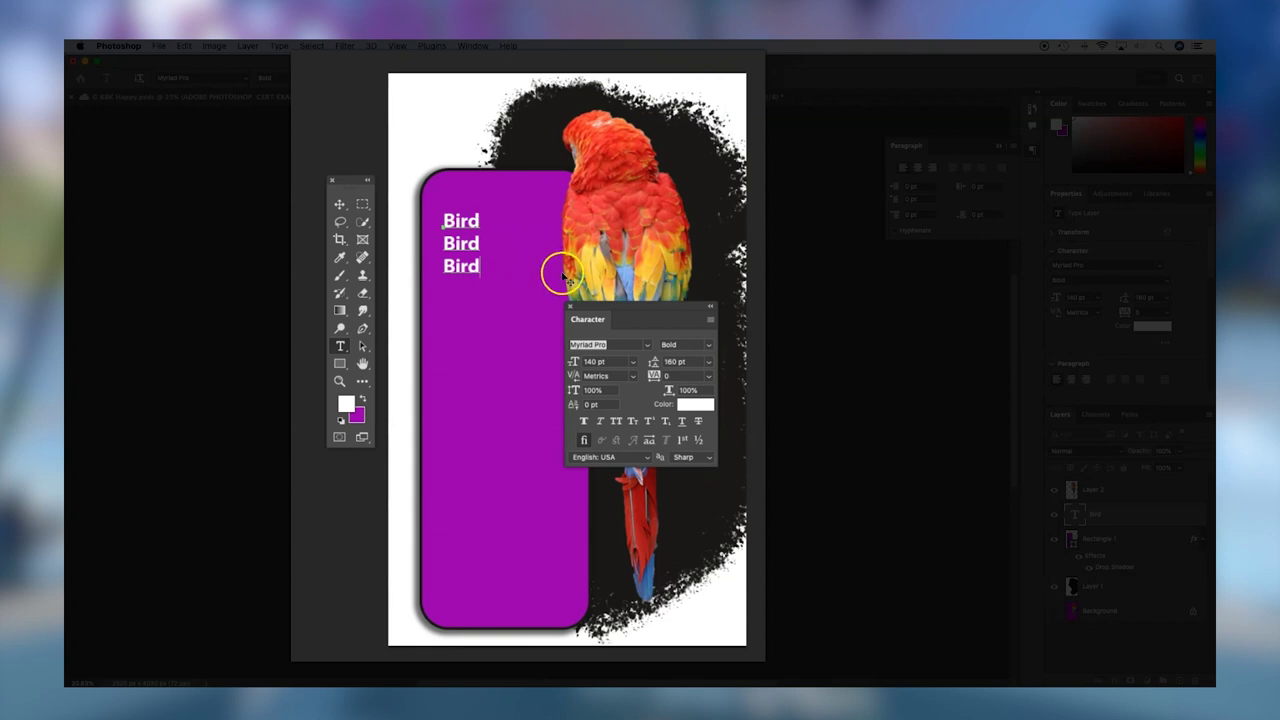
left_click(643, 366)
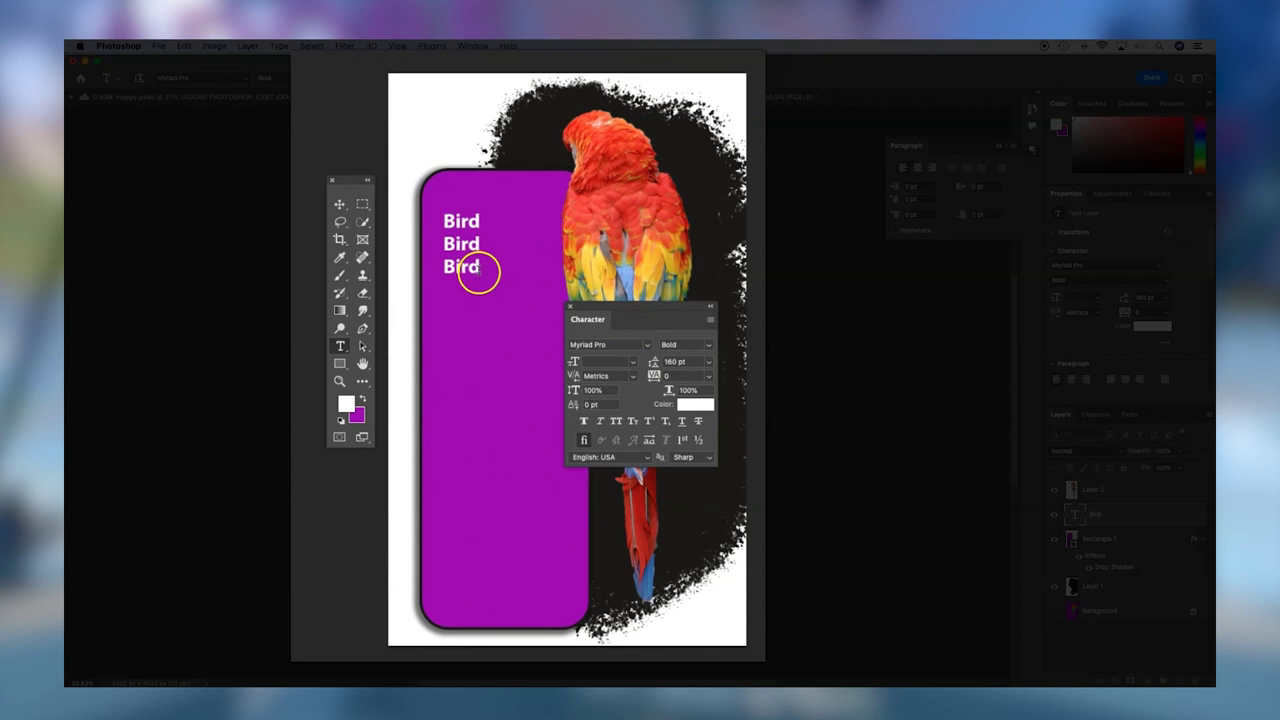
left_click_drag(478, 270, 449, 227)
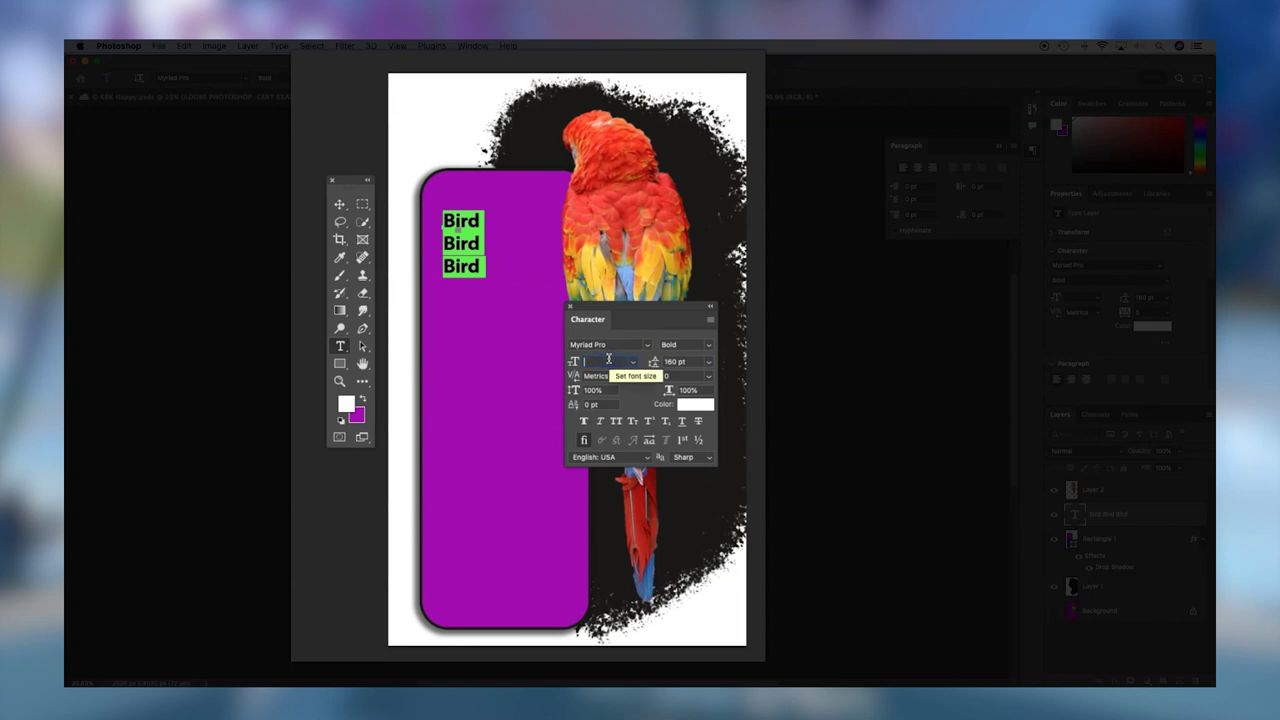
type("200")
key("Return")
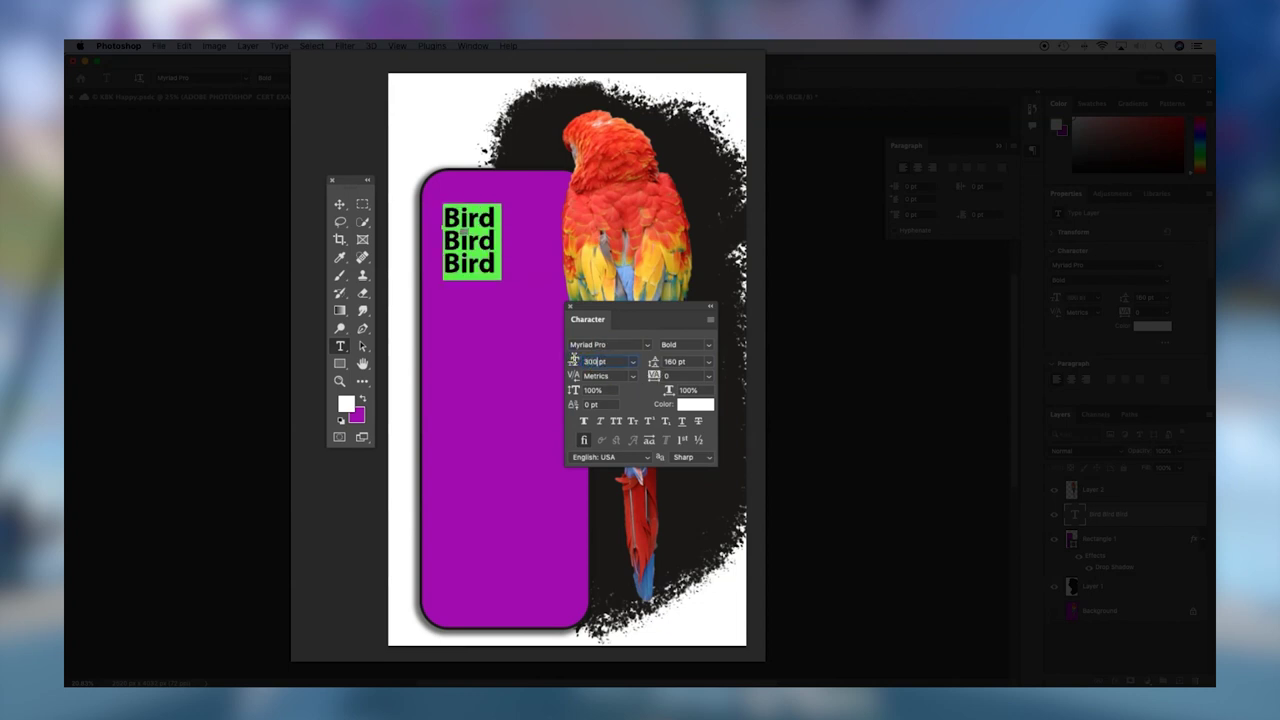
Step: Set the font size of the three "Bird" lines to 300 pt and move the text slightly down
key("Return")
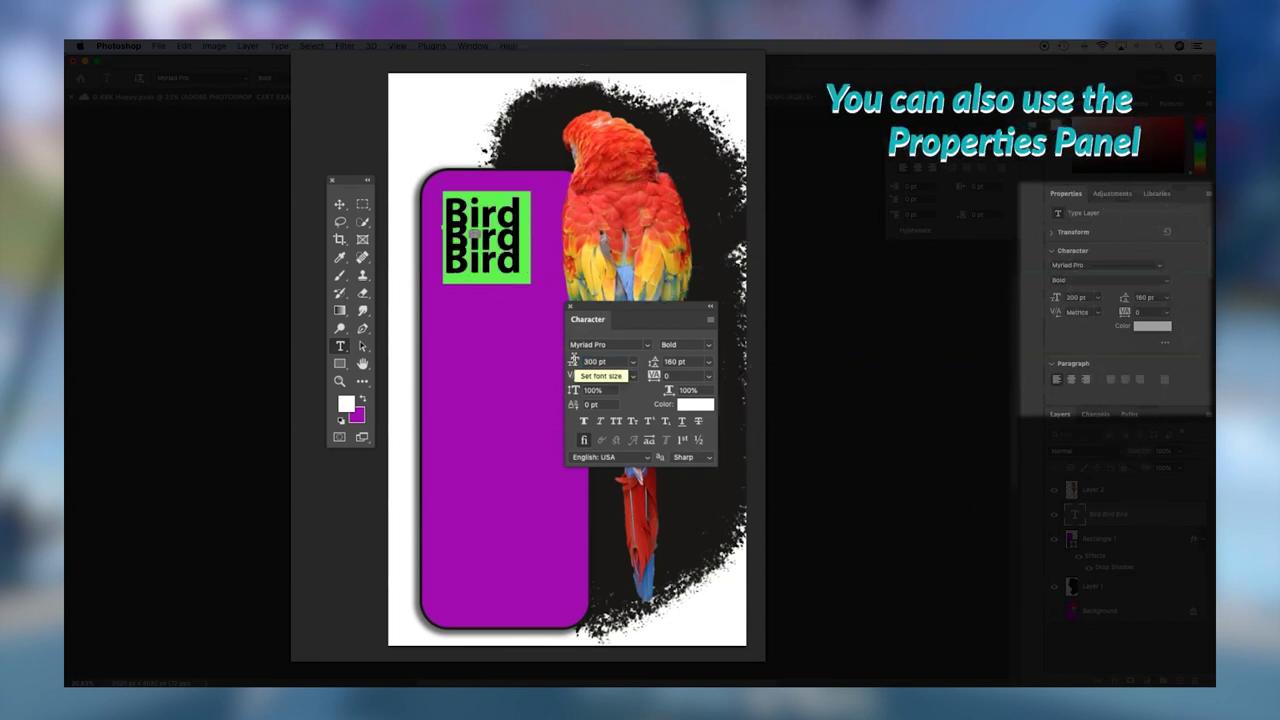
left_click(340, 206)
mouse_move(455, 213)
left_mouse_down()
mouse_move(455, 237)
mouse_move(452, 222)
left_mouse_up()
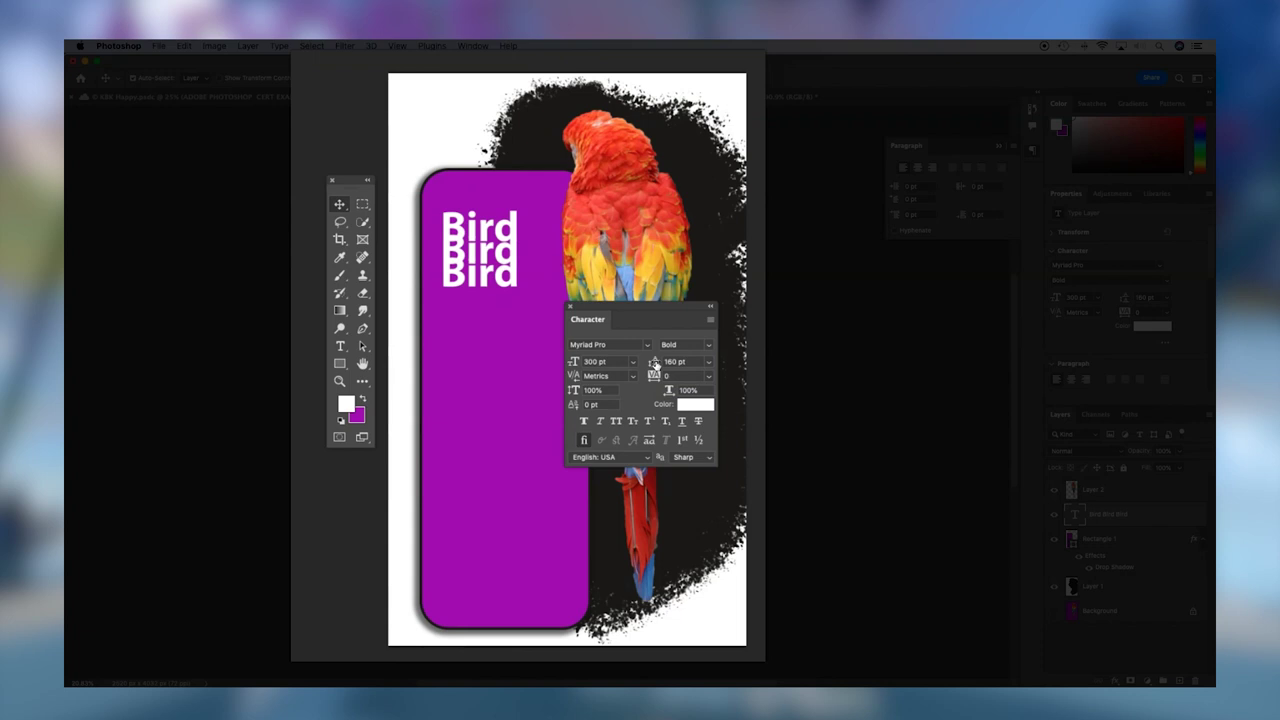
Step: Set the leading of the three "Bird" lines to Auto
left_click(710, 362)
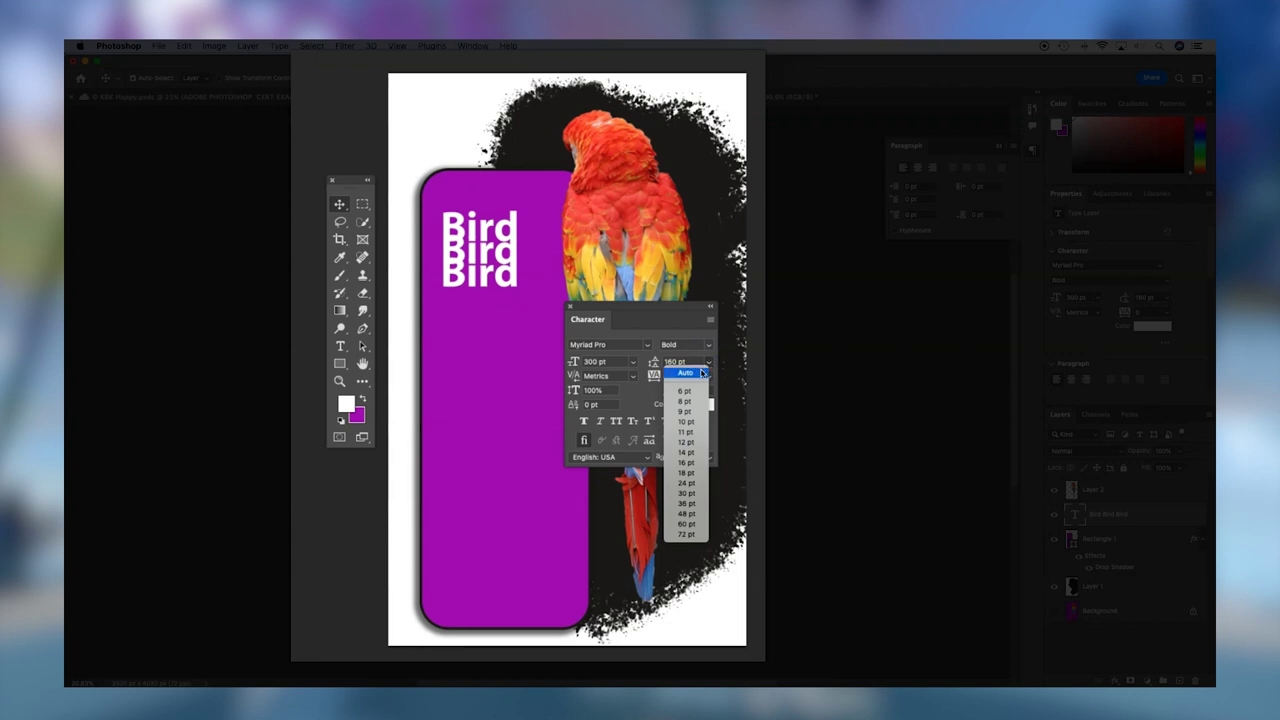
left_click(690, 373)
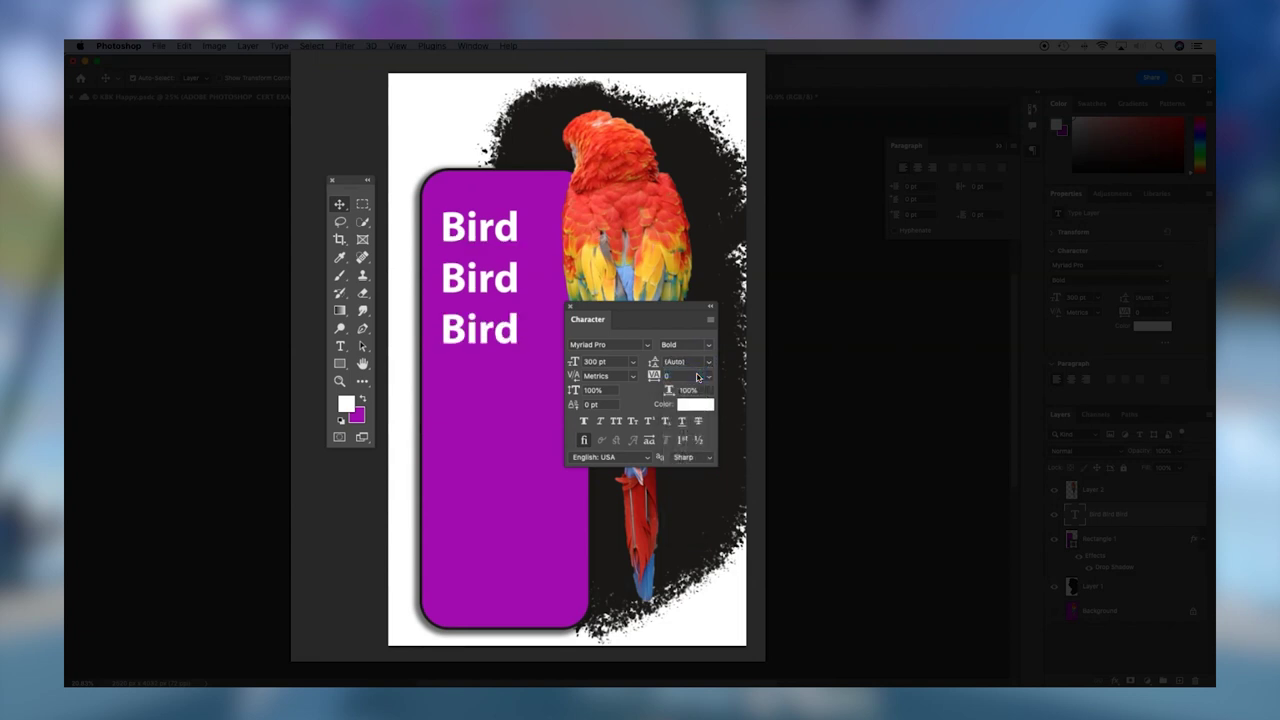
left_click(708, 364)
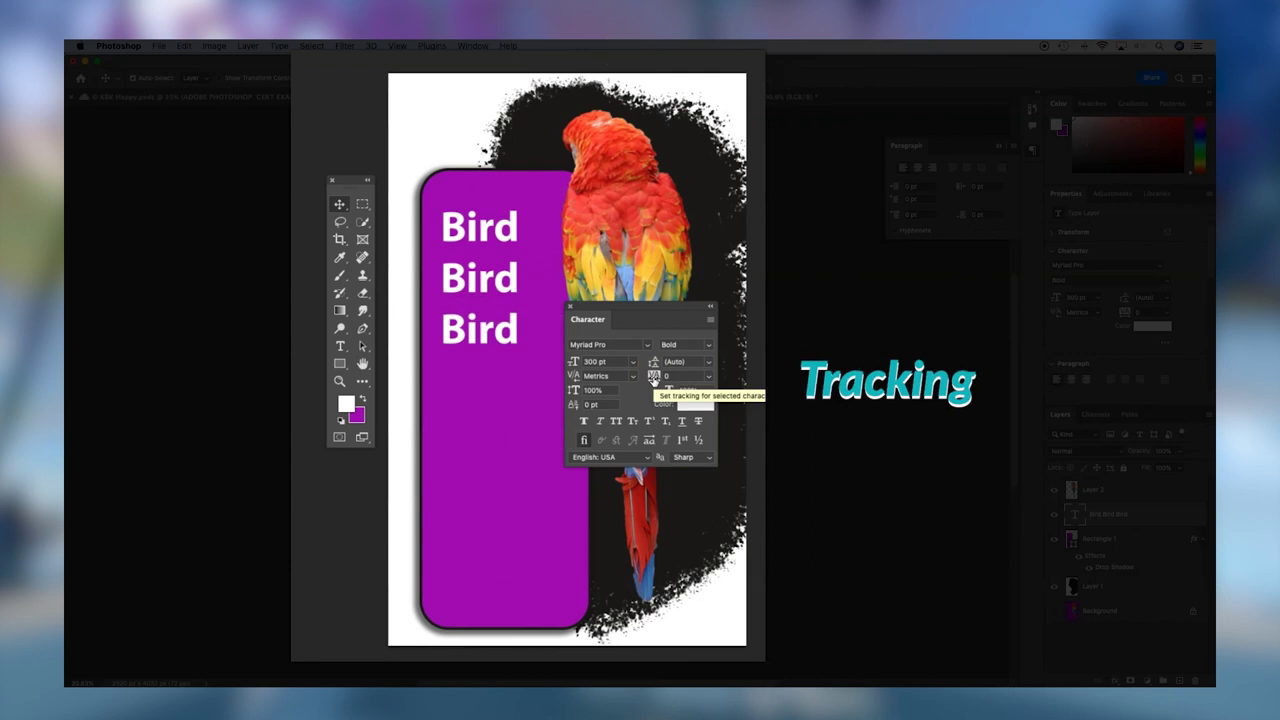
Step: Try a tracking of 25 on the "Bird" text, set it to 100, and return to the Move tool
left_click(709, 380)
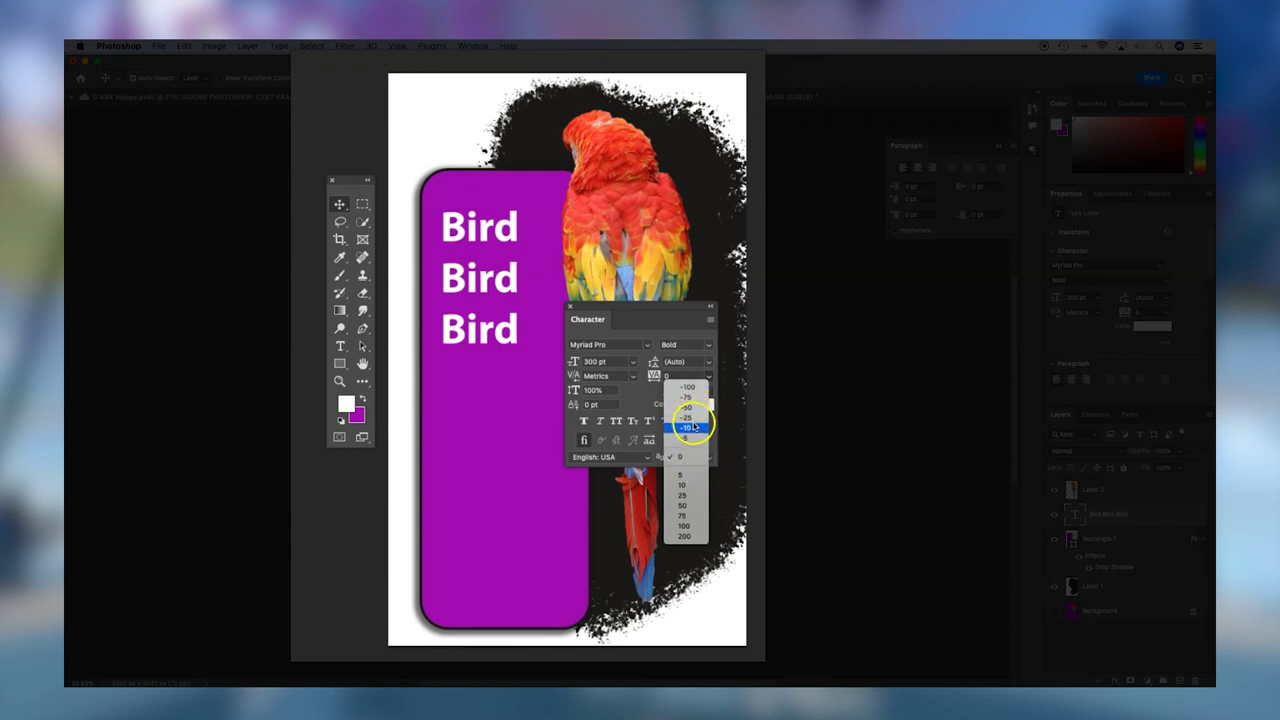
left_click(686, 495)
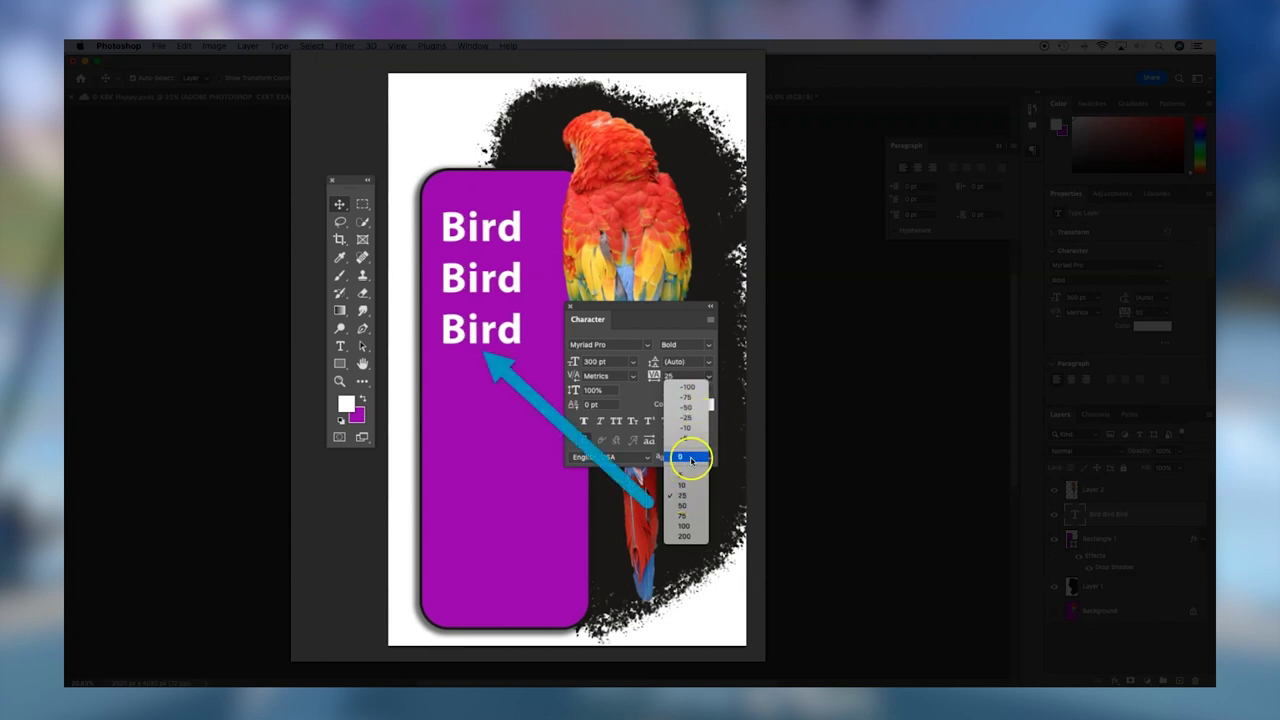
left_click(685, 524)
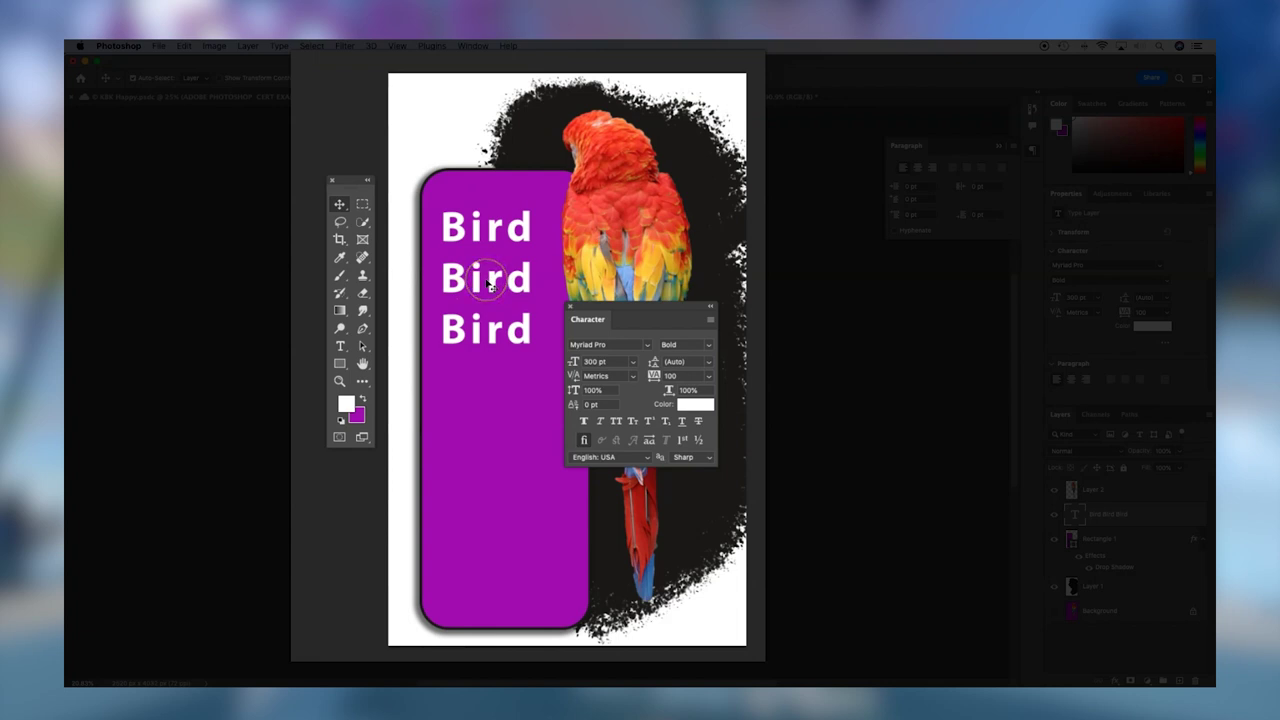
left_click(340, 346)
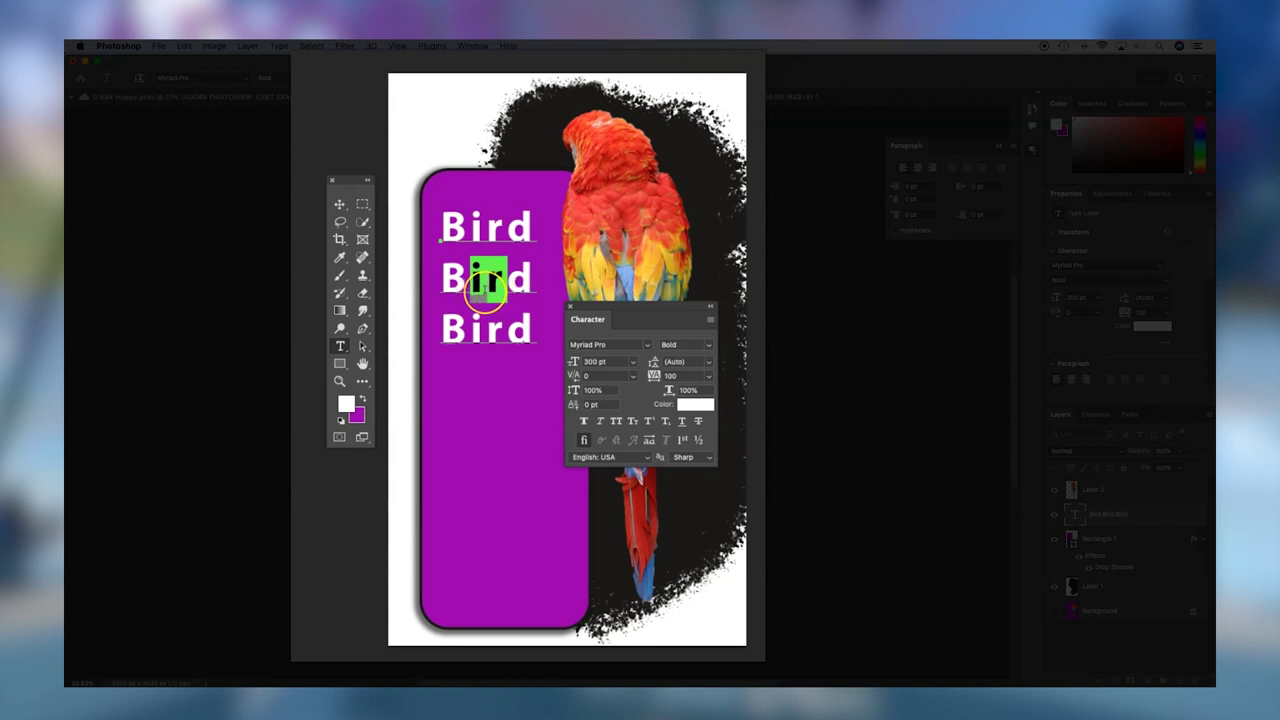
left_click(341, 205)
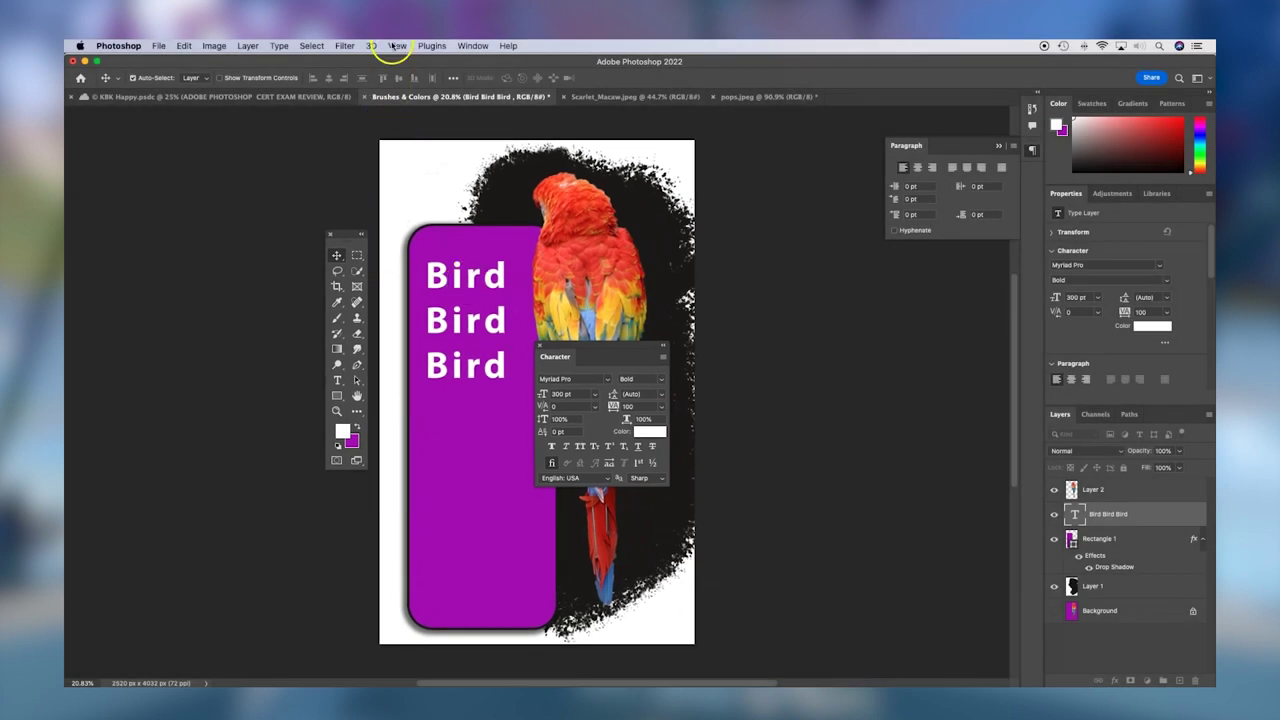
Step: Show the rulers and add a cyan vertical guide at position 360
left_click(395, 45)
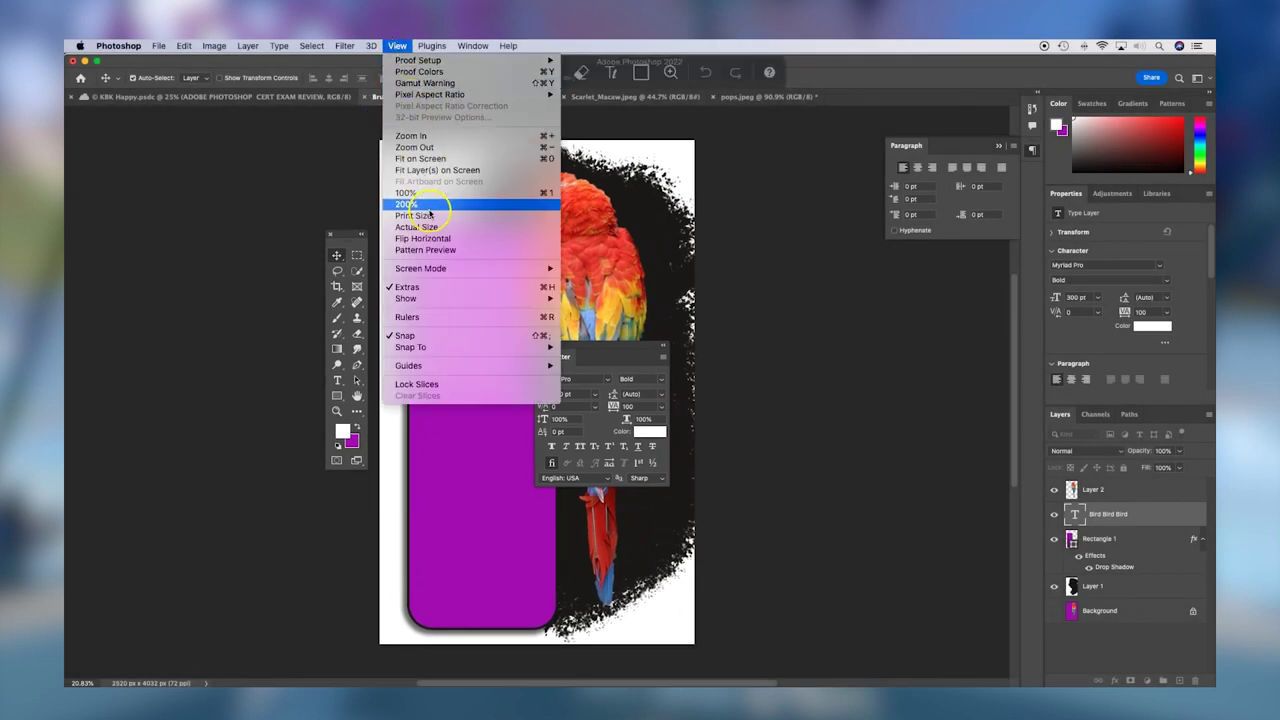
left_click(431, 317)
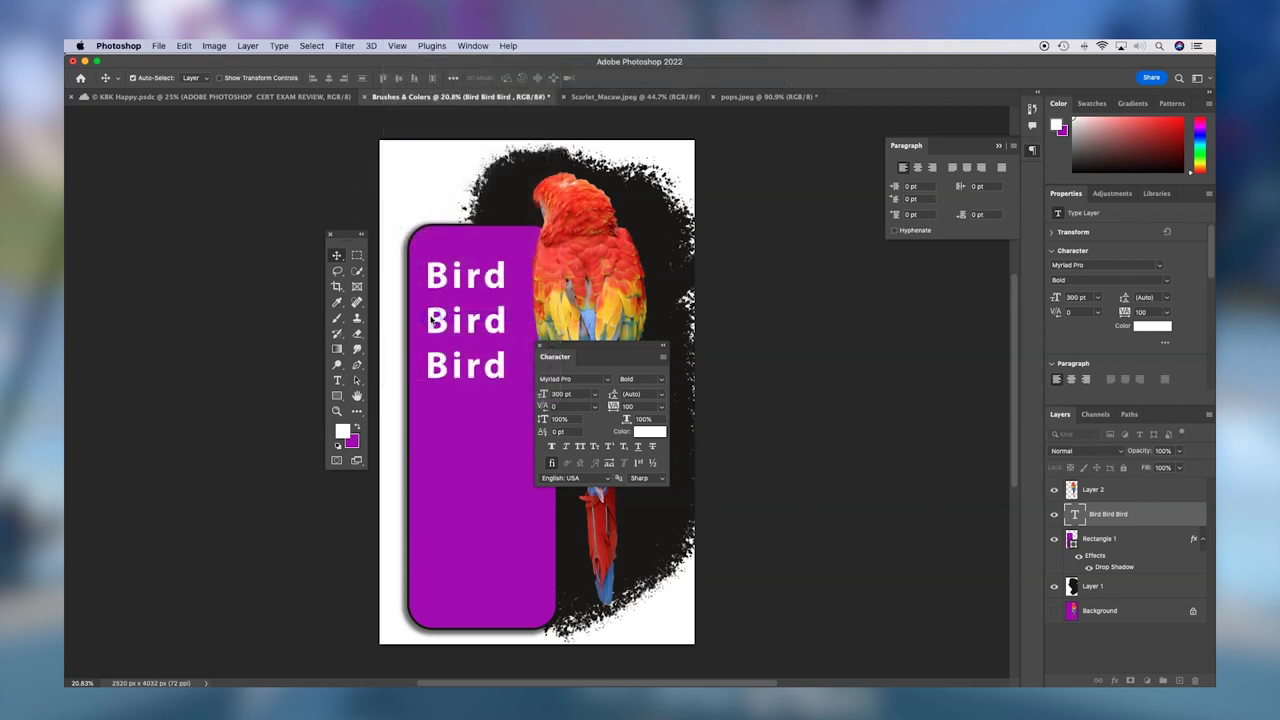
left_click(397, 46)
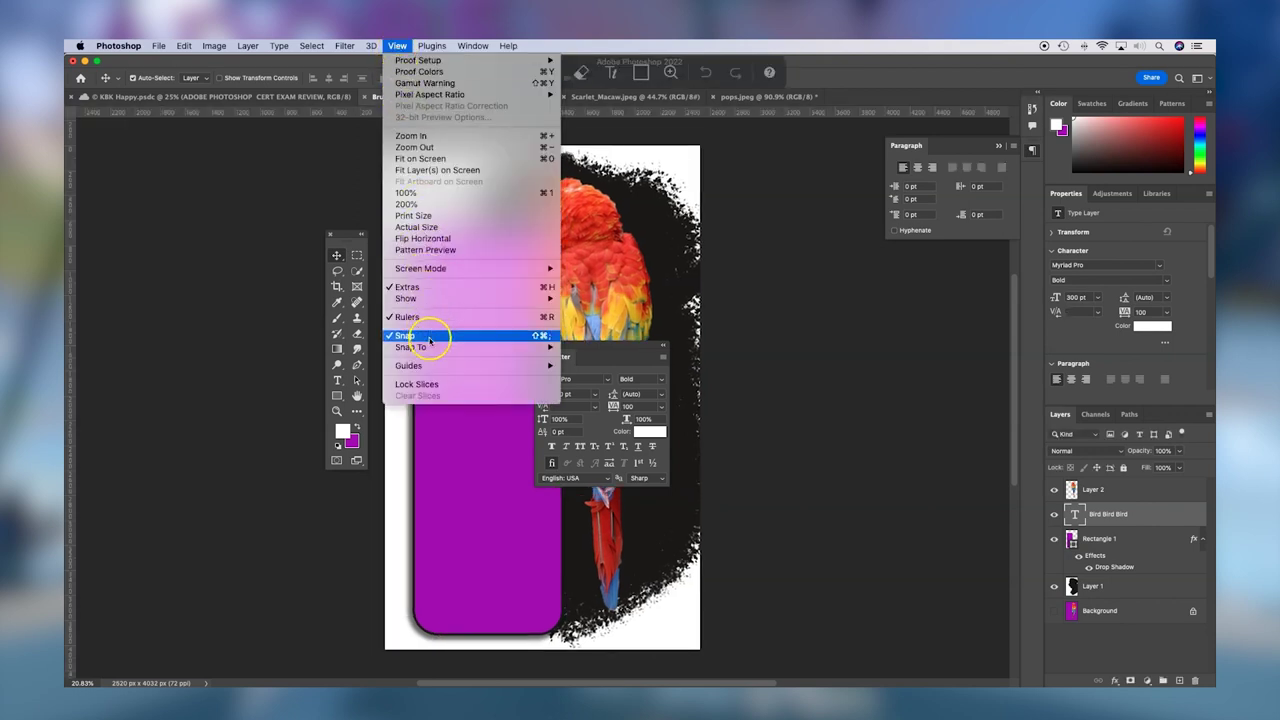
mouse_move(435, 366)
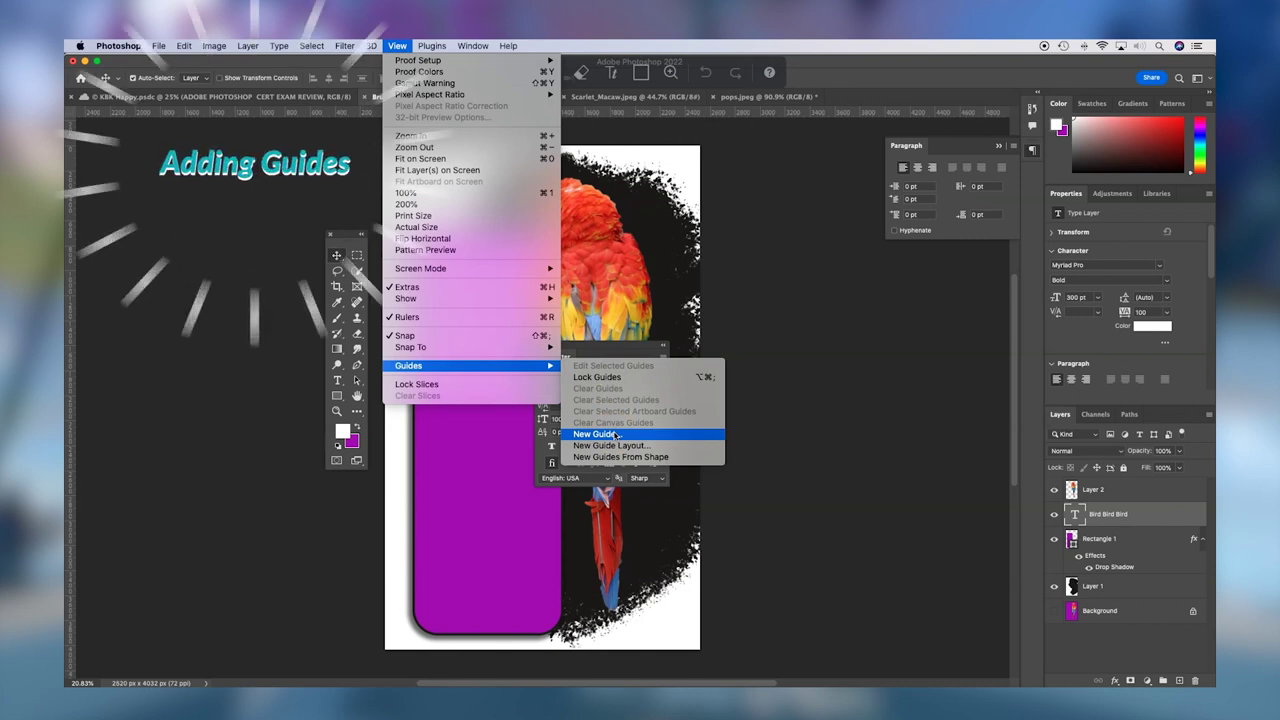
left_click(616, 435)
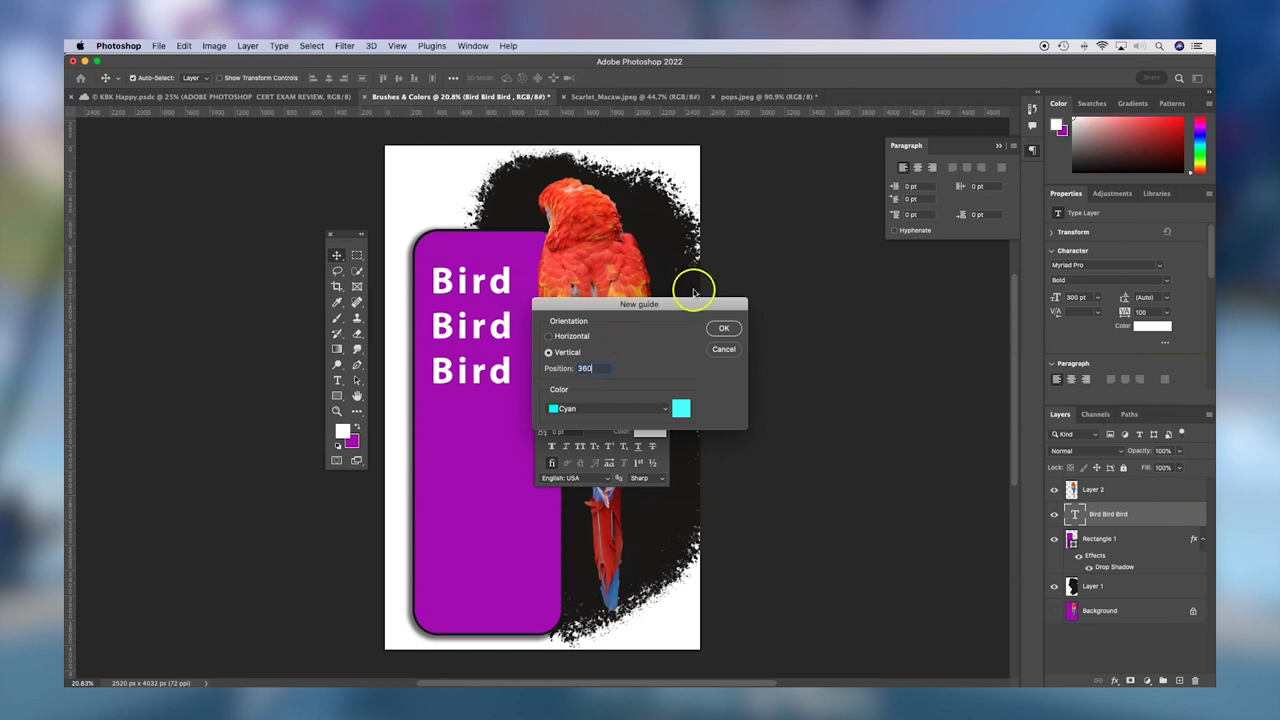
left_click(726, 329)
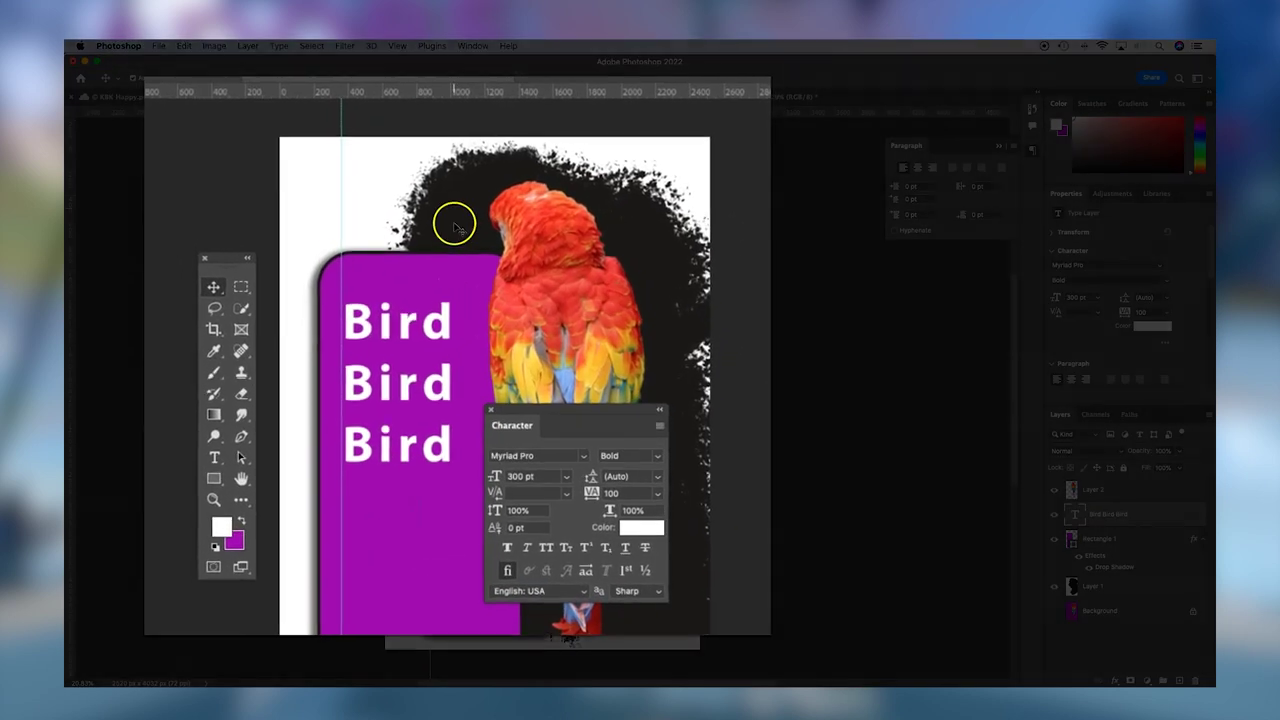
Step: Add a horizontal guide along the baseline of the first "Bird" line and a vertical guide at the right edge of the text
left_click_drag(371, 93, 389, 336)
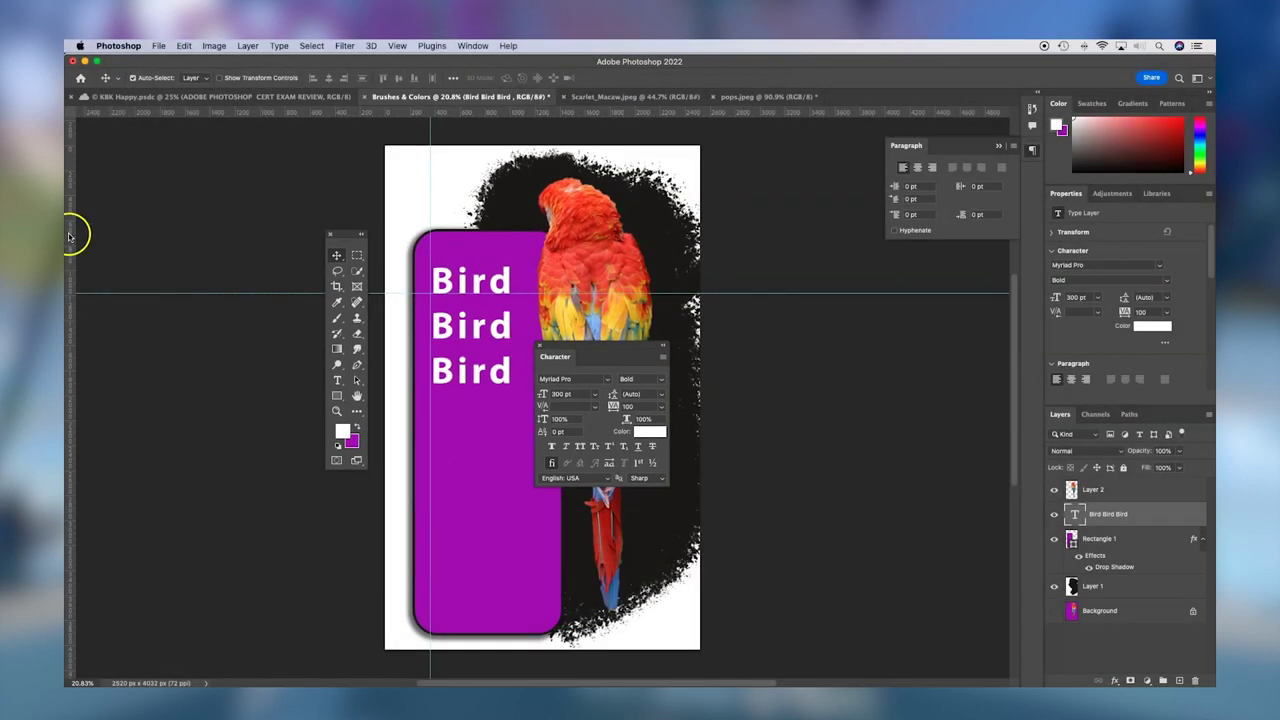
left_click_drag(72, 236, 509, 261)
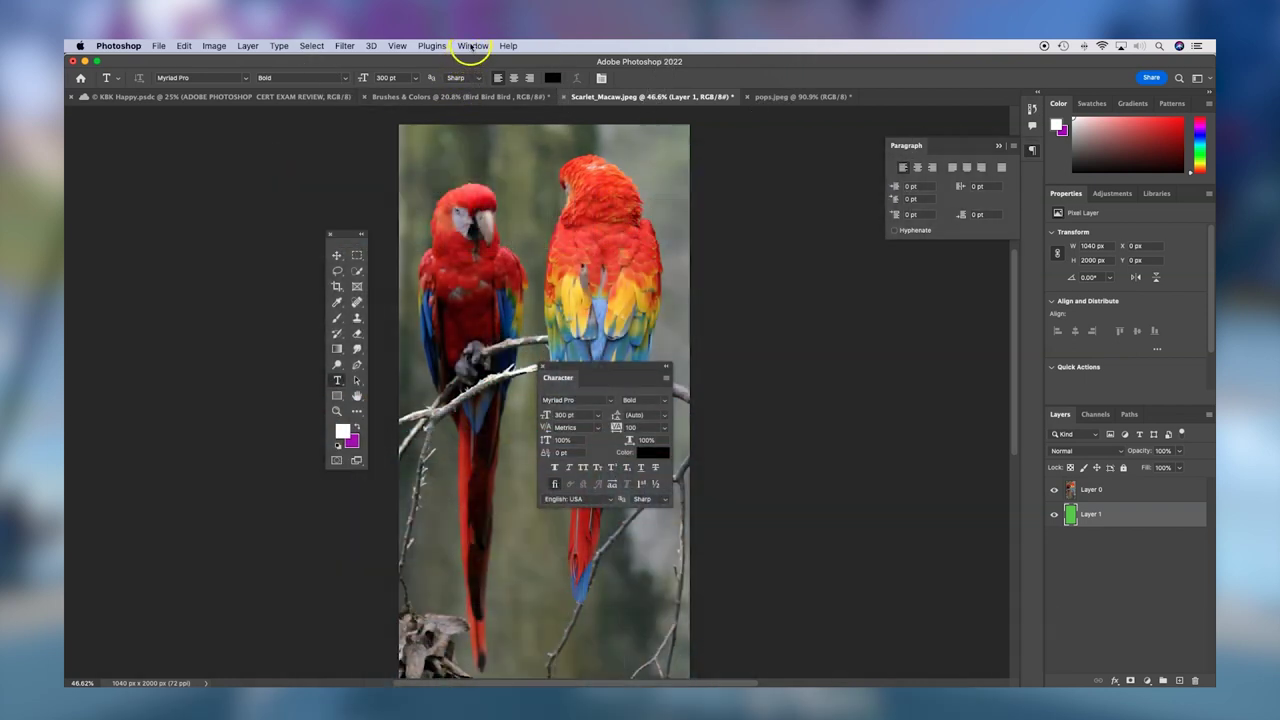
Step: Reset the Essentials workspace in the Scarlet_Macaw.jpeg document and float the Layers settings beside the image
left_click(472, 46)
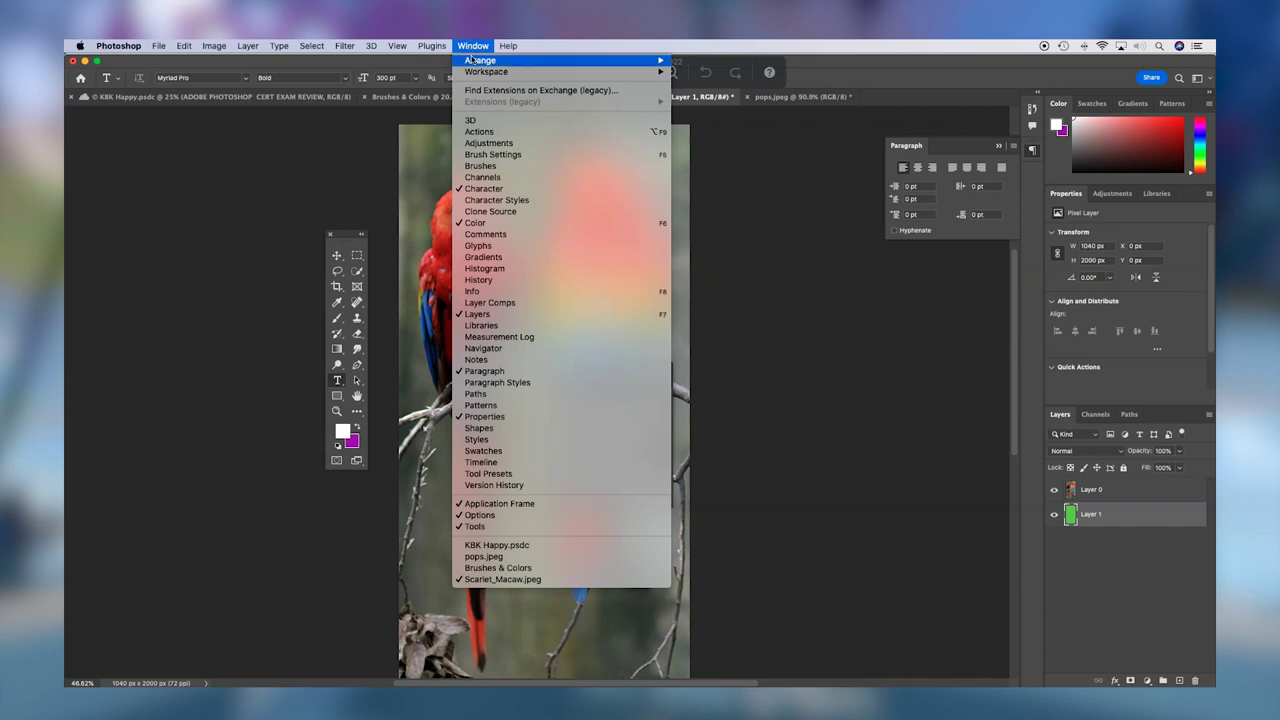
mouse_move(470, 72)
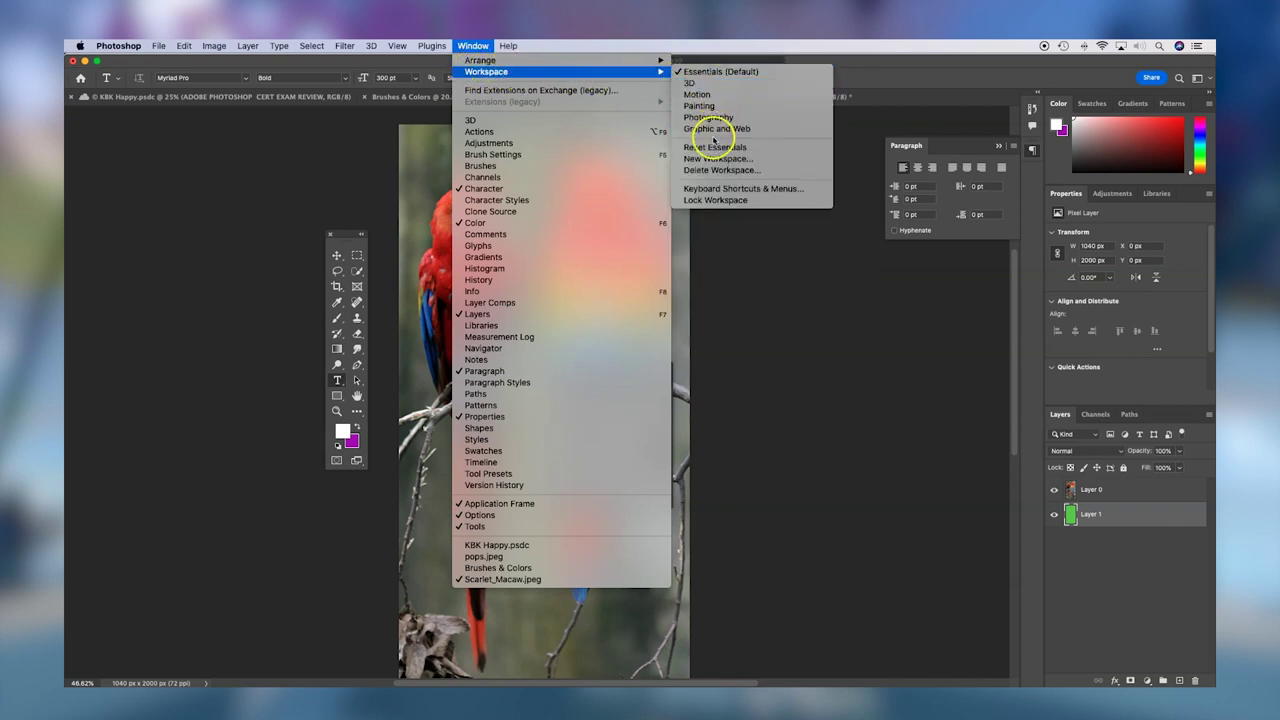
left_click(713, 147)
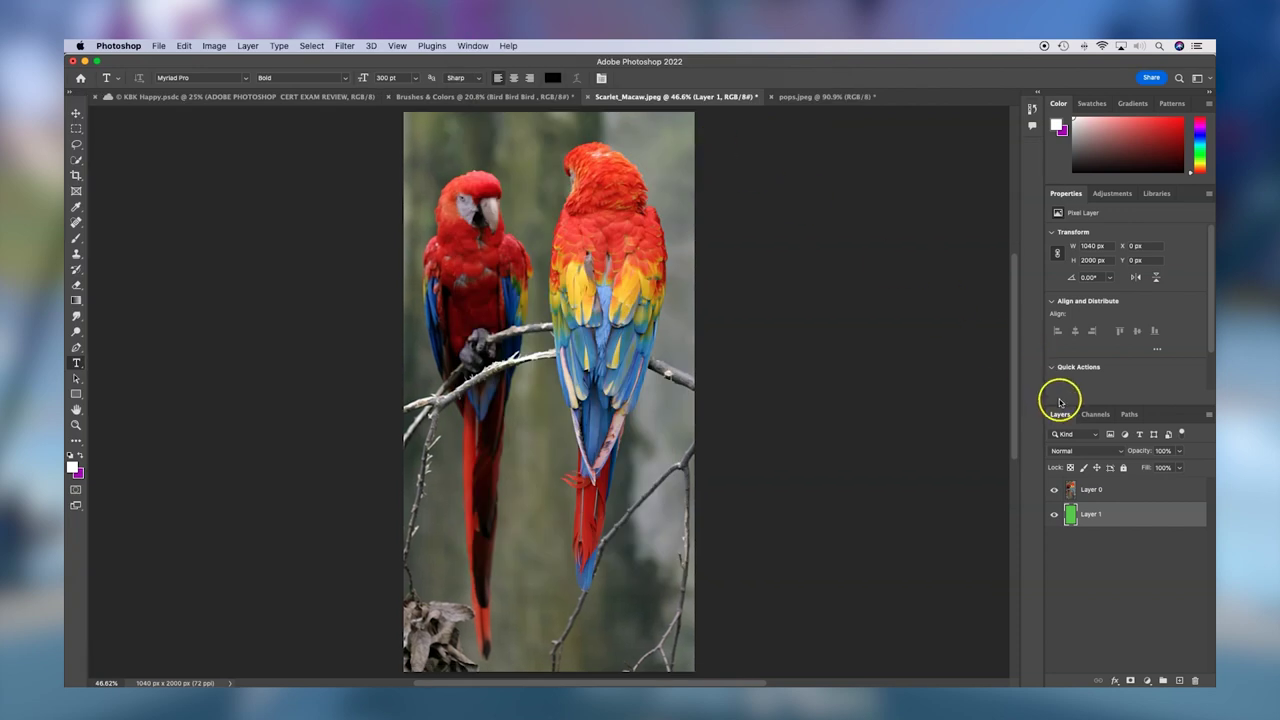
left_click_drag(1063, 419, 725, 241)
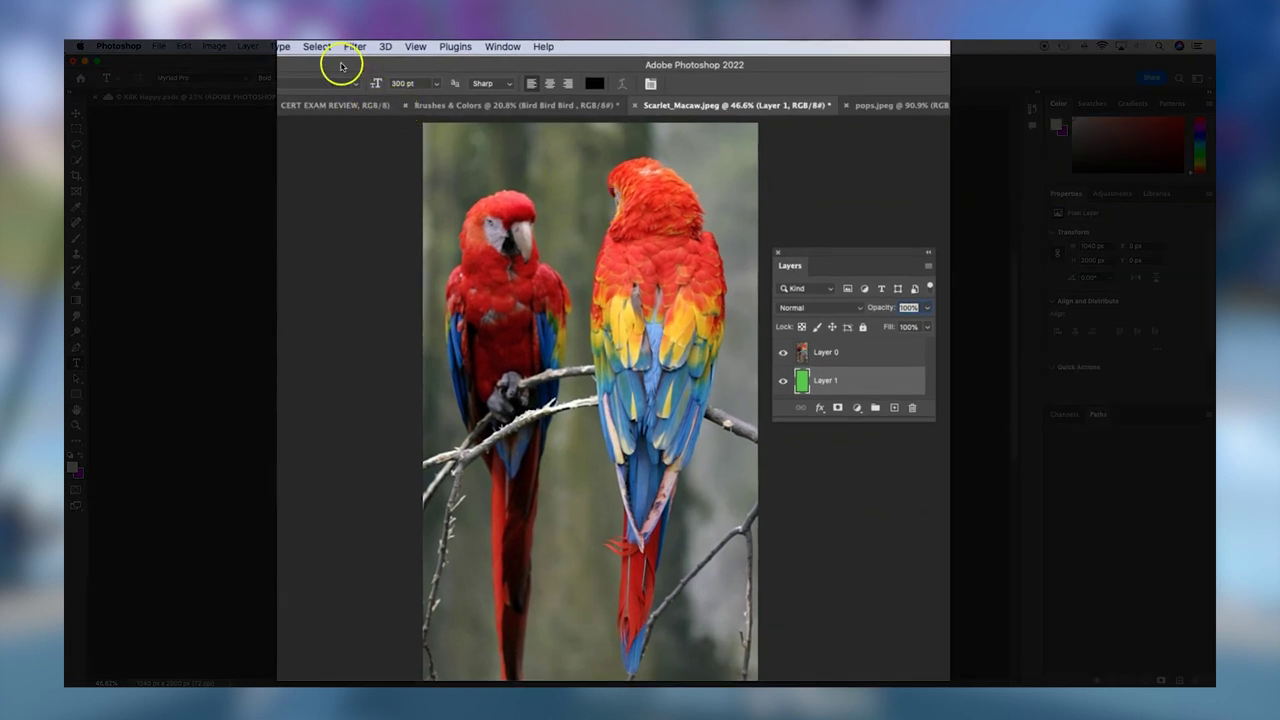
Step: Load the saved "macaw" selection as a new selection in Scarlet_Macaw.jpeg
left_click(317, 47)
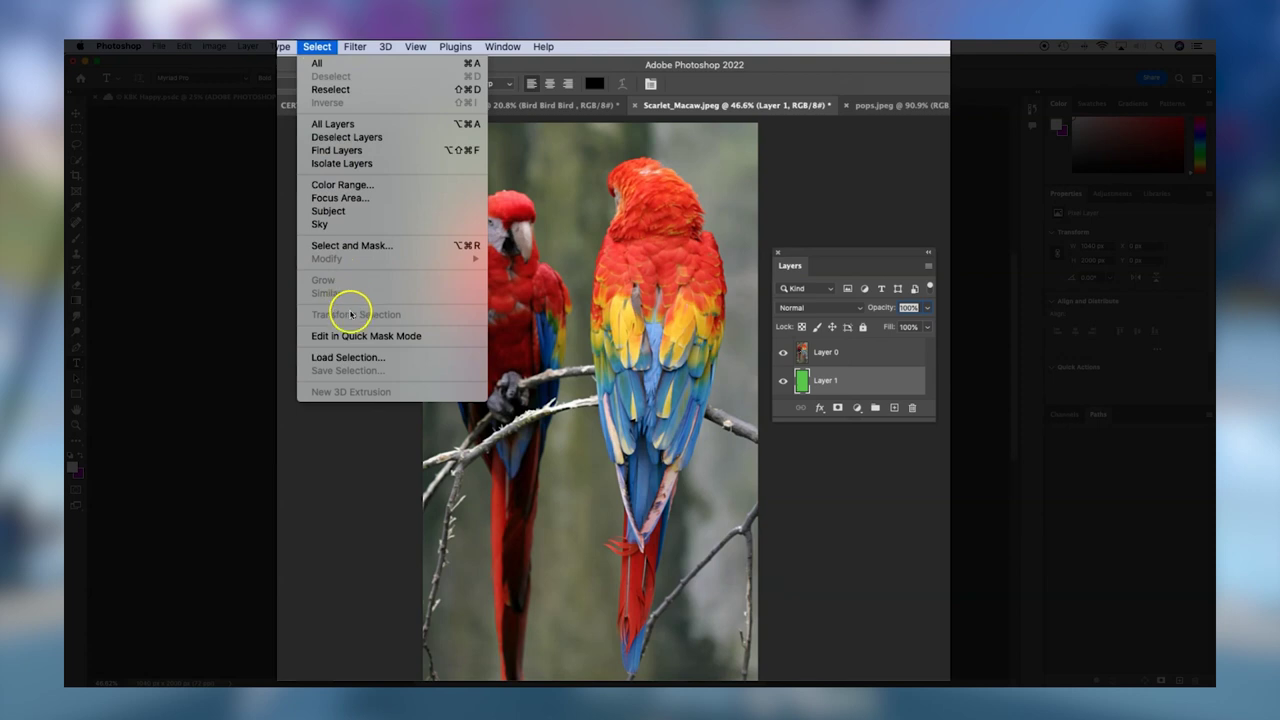
left_click(394, 360)
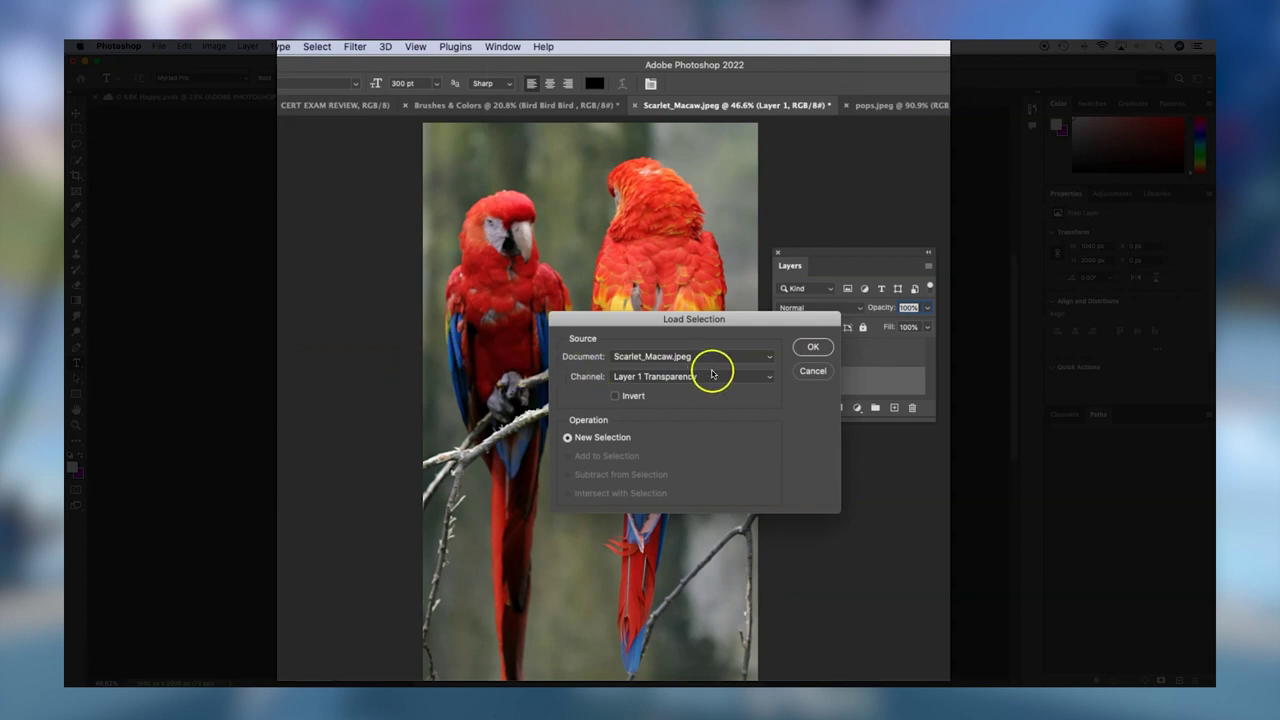
left_click(767, 376)
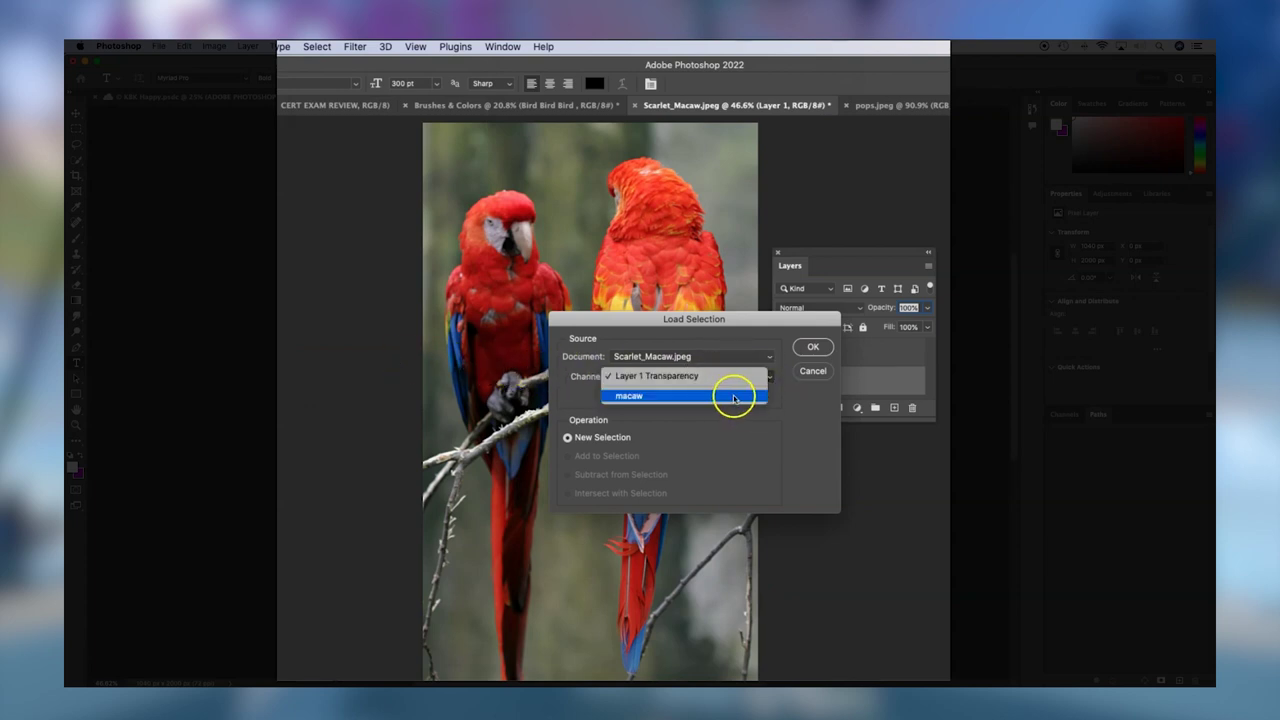
left_click(734, 396)
left_click(816, 346)
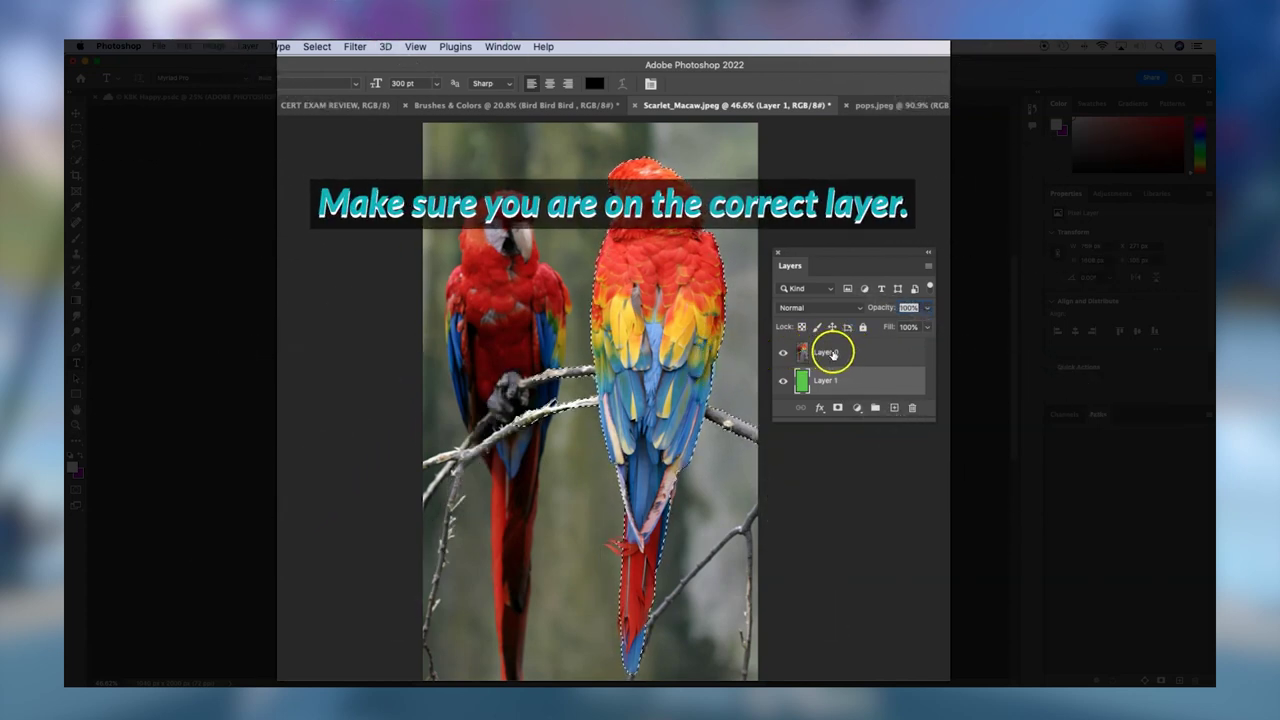
Step: Mask Layer 0 with the loaded macaw selection and disable that layer mask
left_click(856, 353)
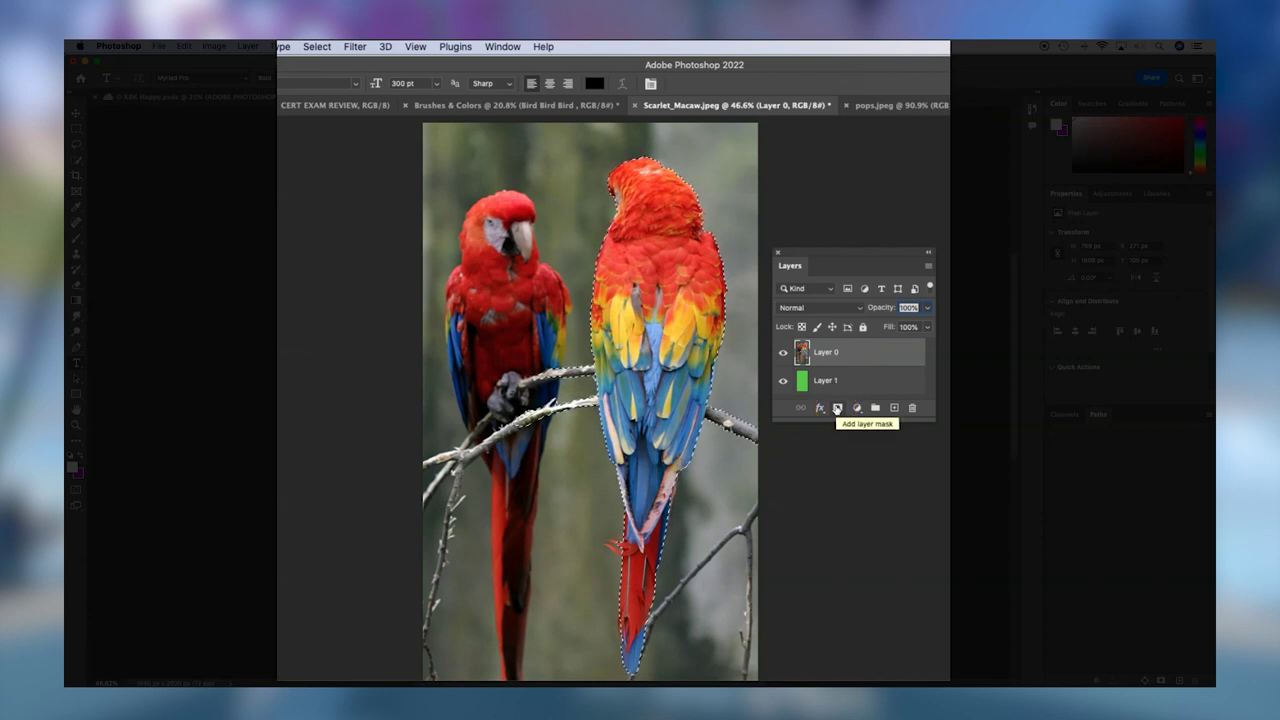
left_click(837, 408)
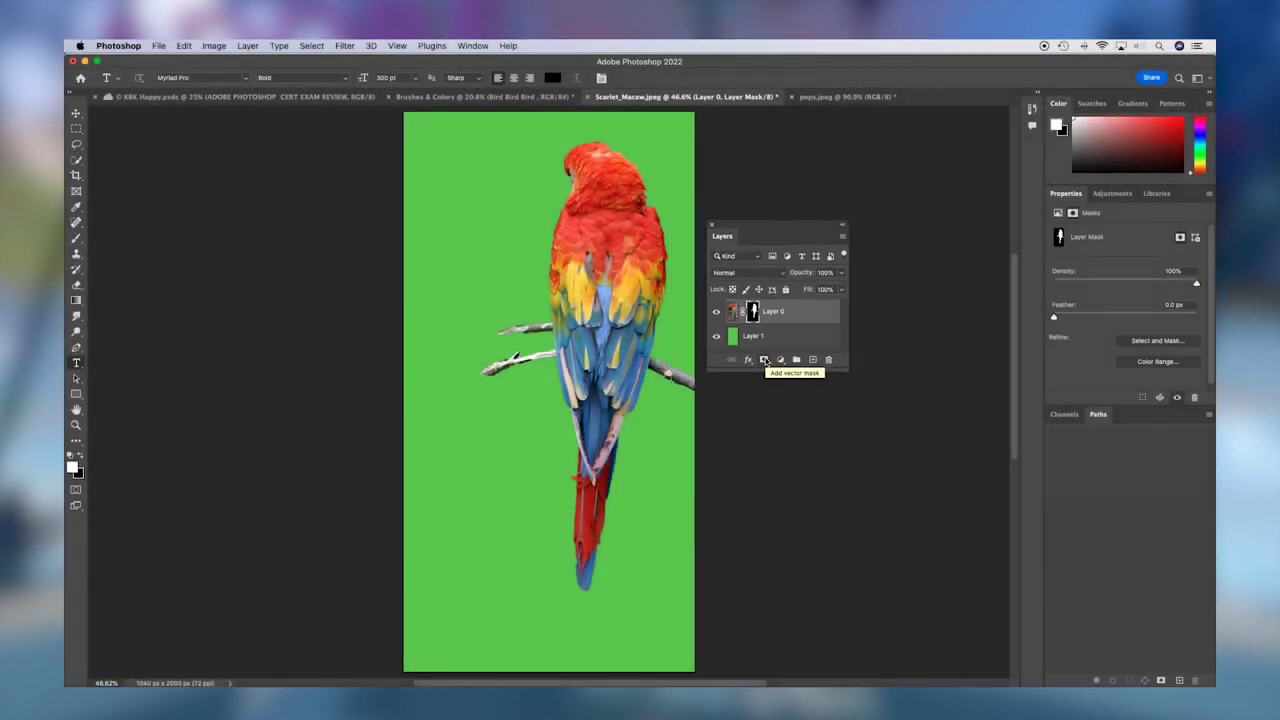
left_click(784, 314)
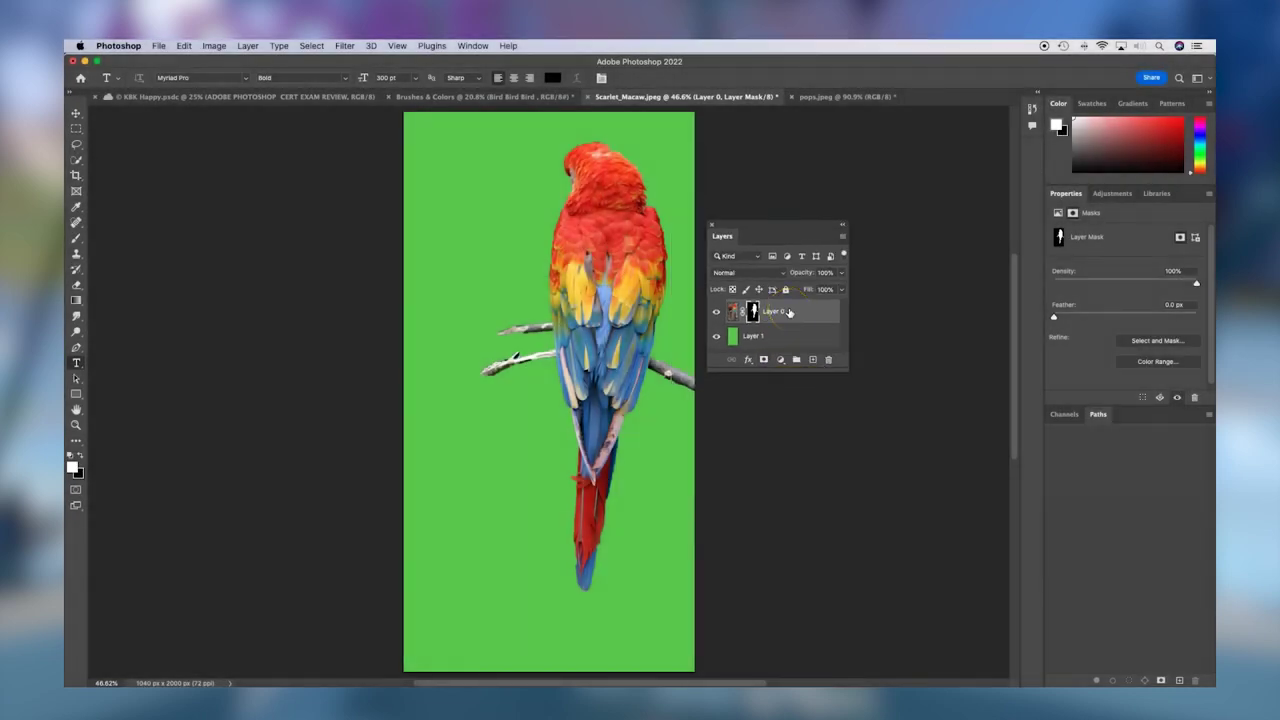
right_click(789, 312)
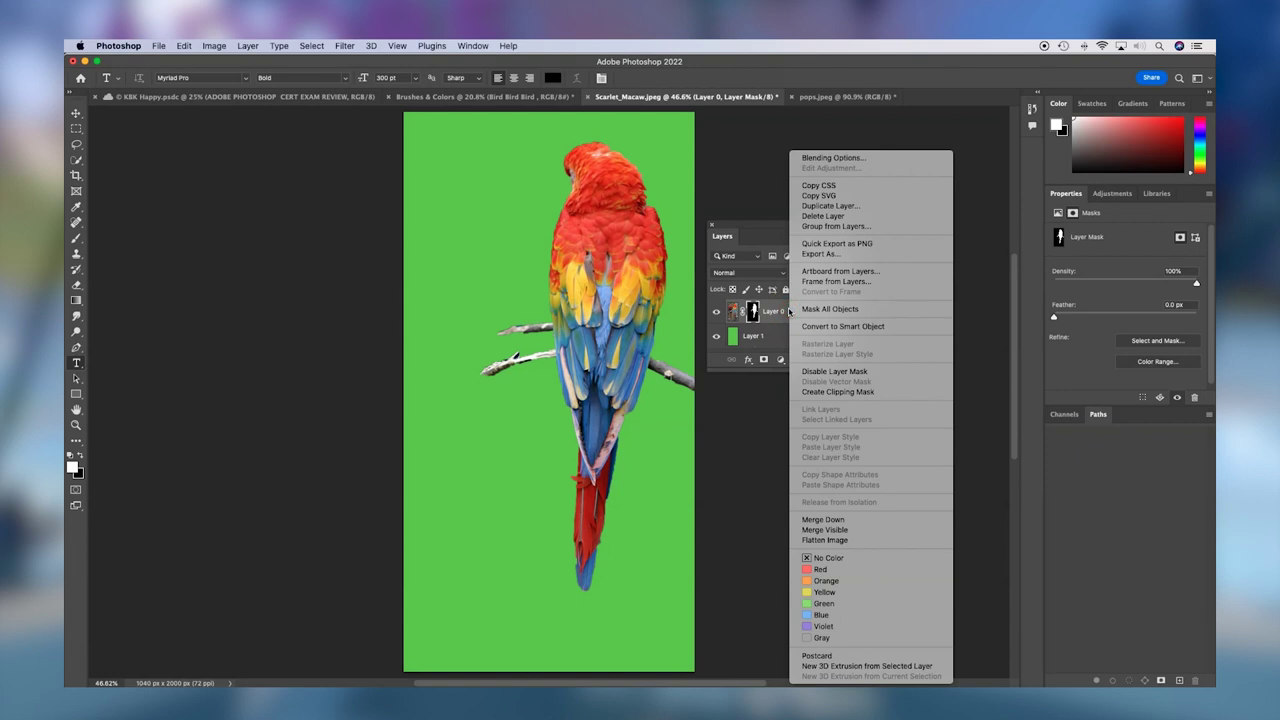
left_click(864, 372)
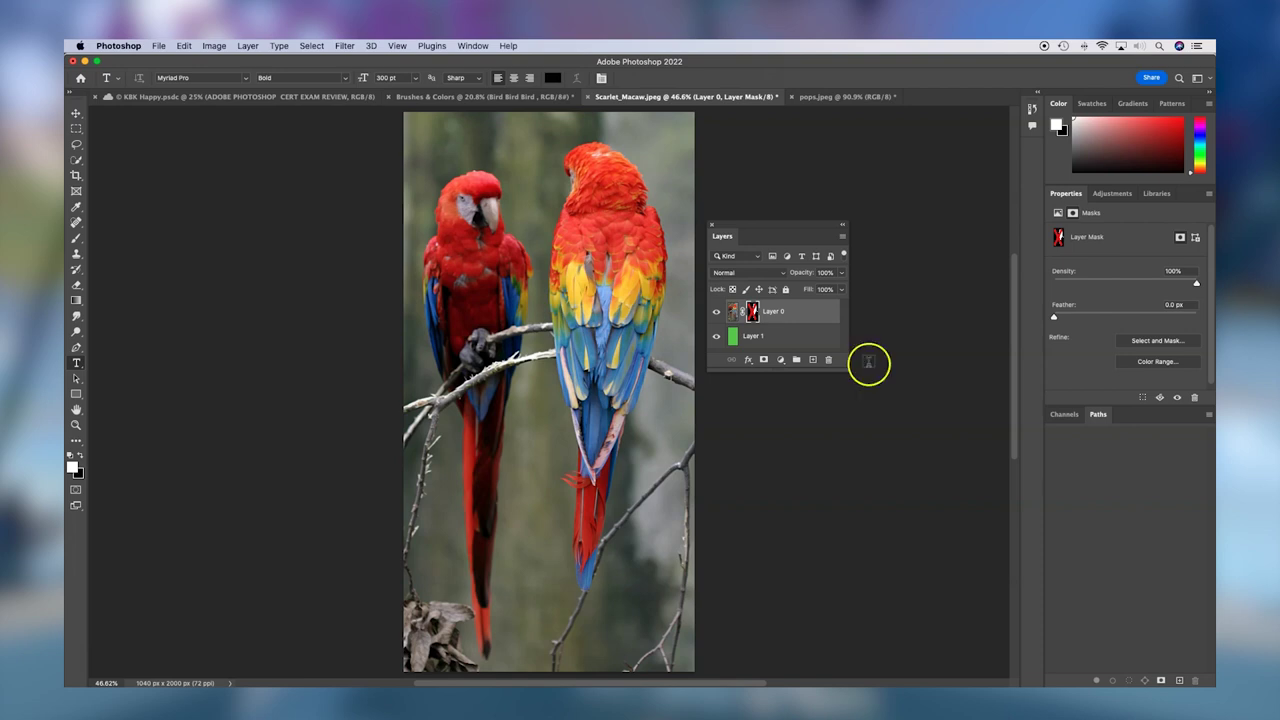
Step: Float the Adjustments below Layers and add a Hue/Saturation adjustment layer above Layer 0 with hue +45, saturation +47 and lightness -33
left_click_drag(1127, 195, 747, 384)
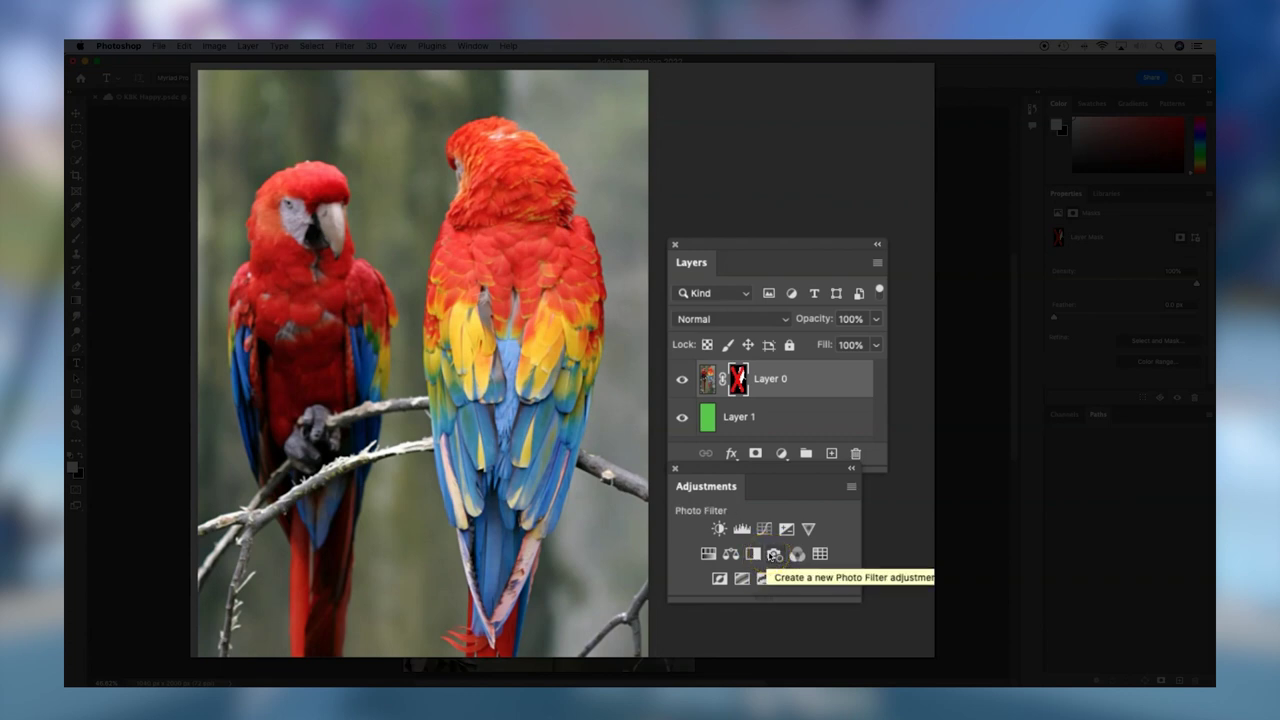
left_click(709, 554)
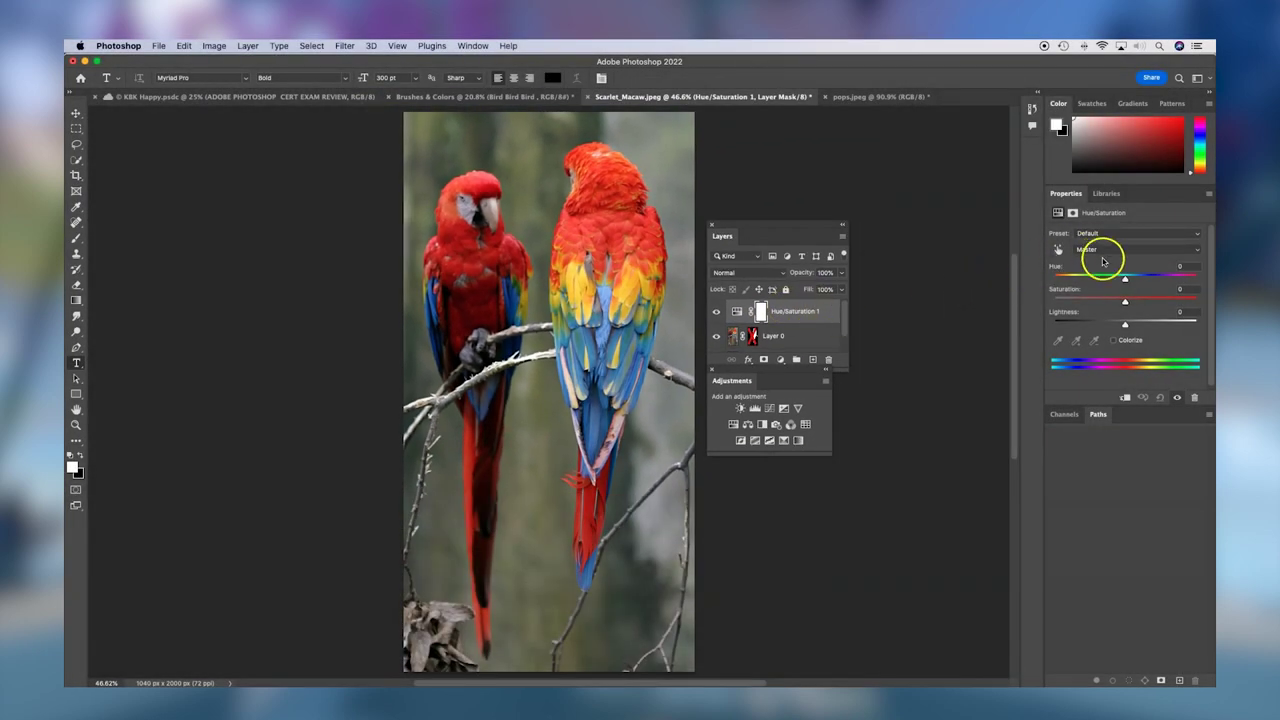
left_click_drag(1124, 278, 1157, 274)
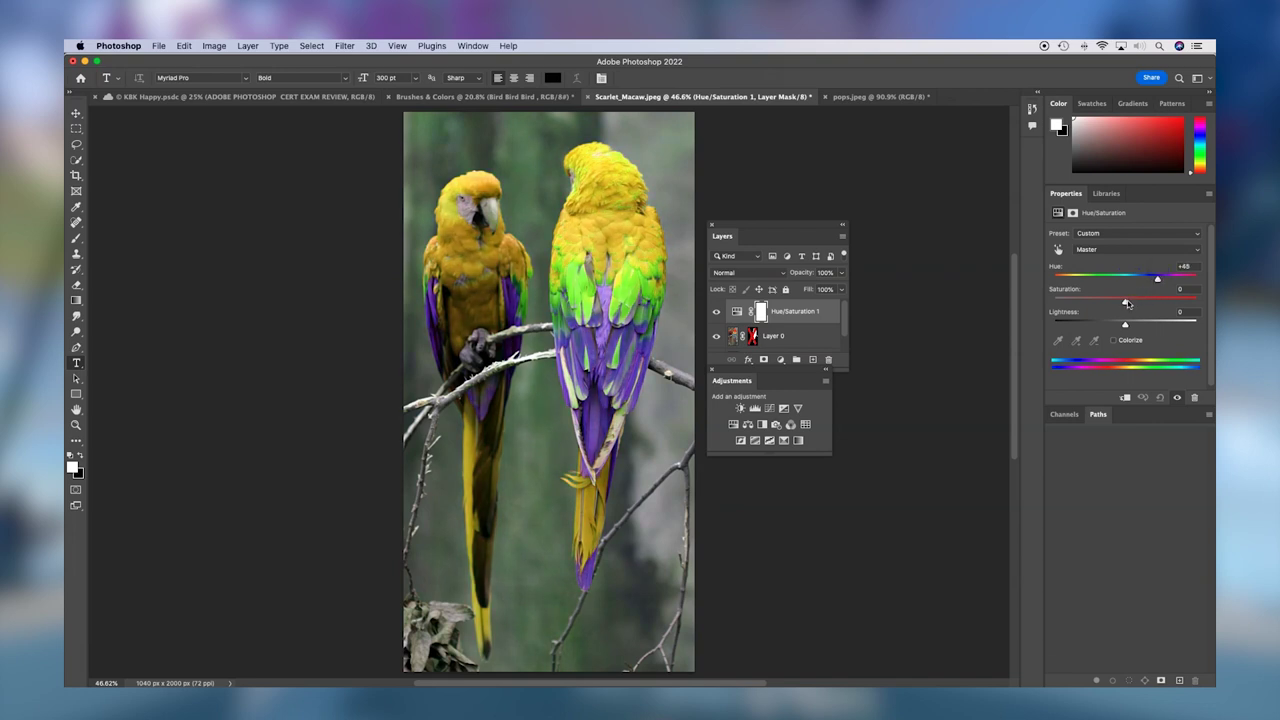
left_click_drag(1137, 303, 1100, 324)
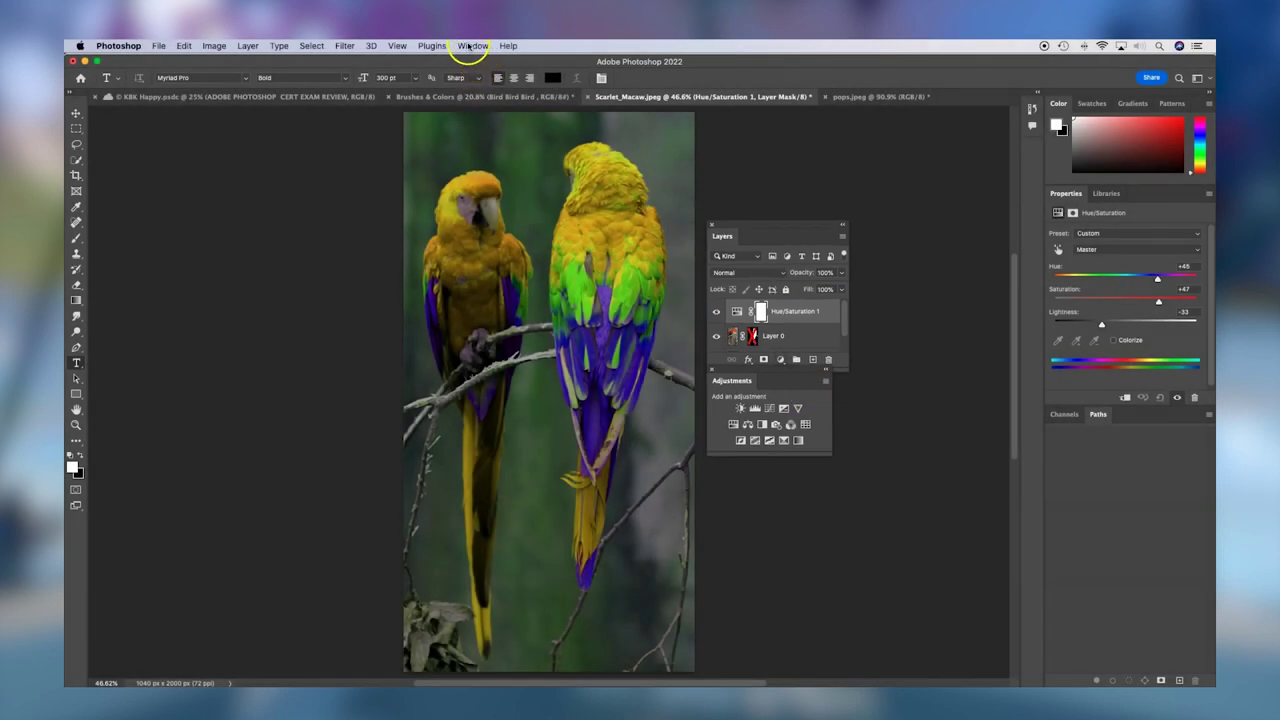
Step: Show the History of Scarlet_Macaw.jpeg, enlarge its list, and step the document back to the Load Selection state
left_click(469, 46)
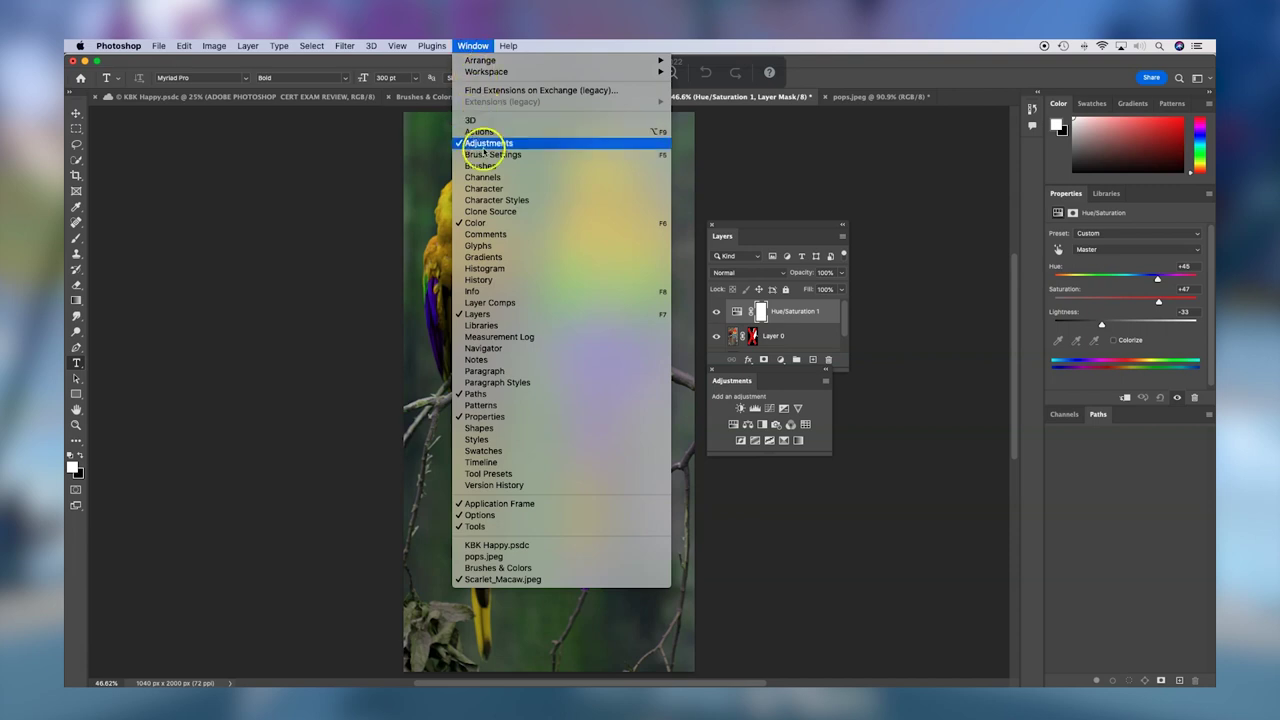
left_click(491, 281)
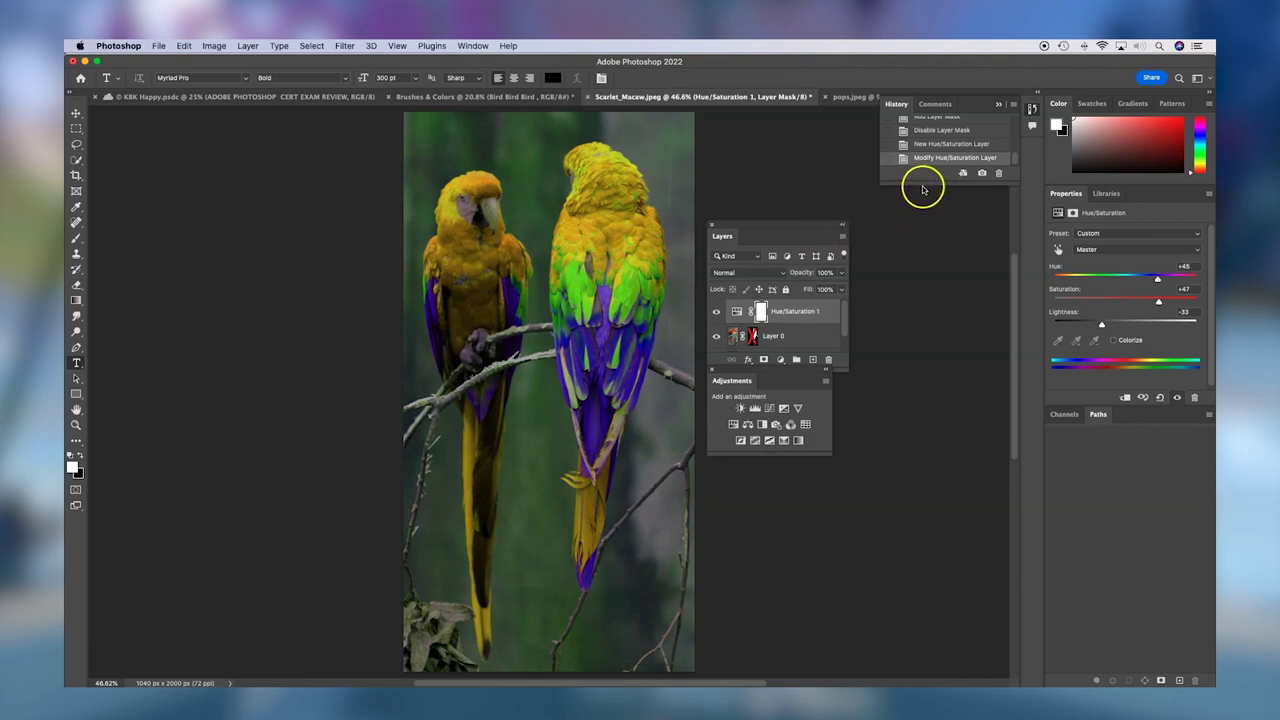
left_click_drag(920, 183, 908, 288)
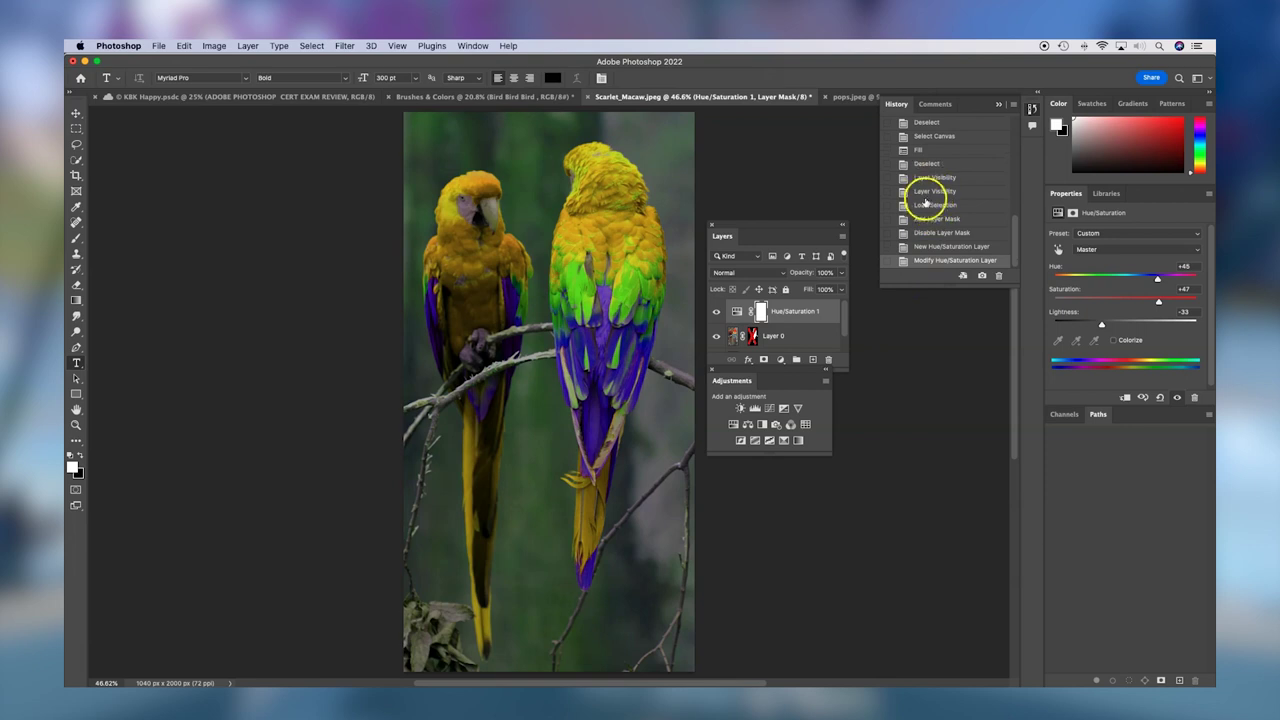
left_click(927, 218)
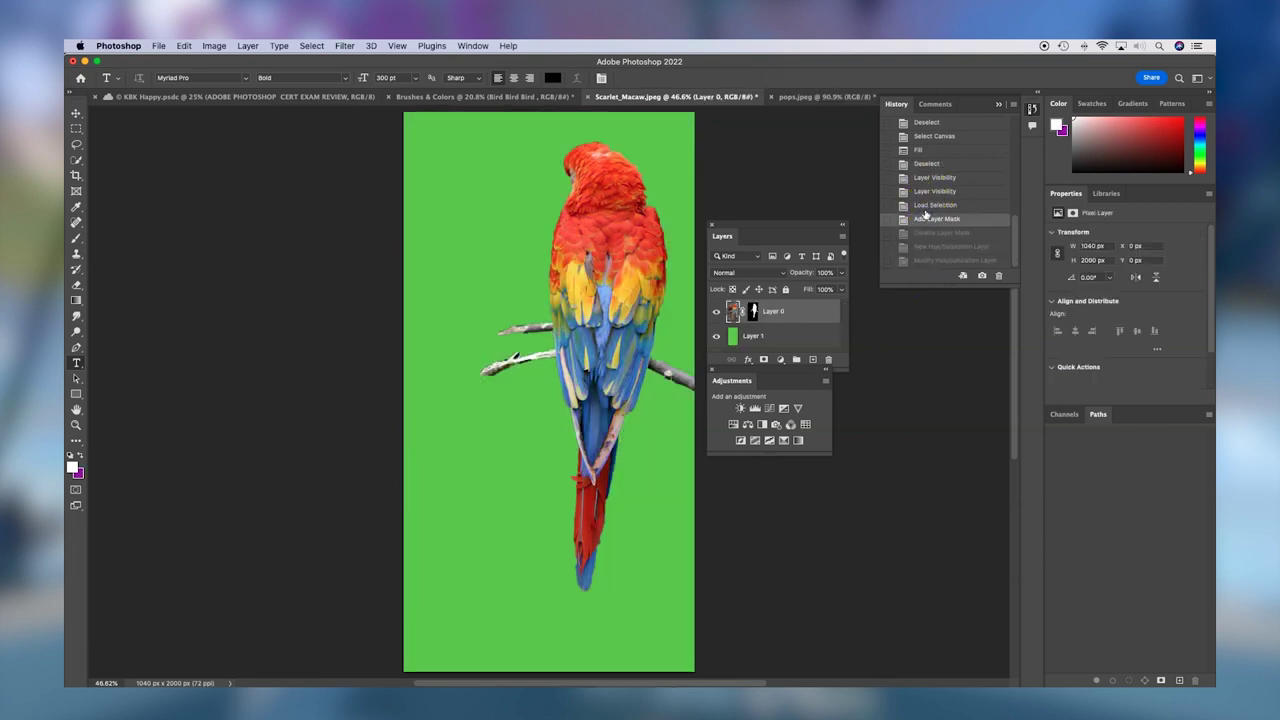
left_click(922, 206)
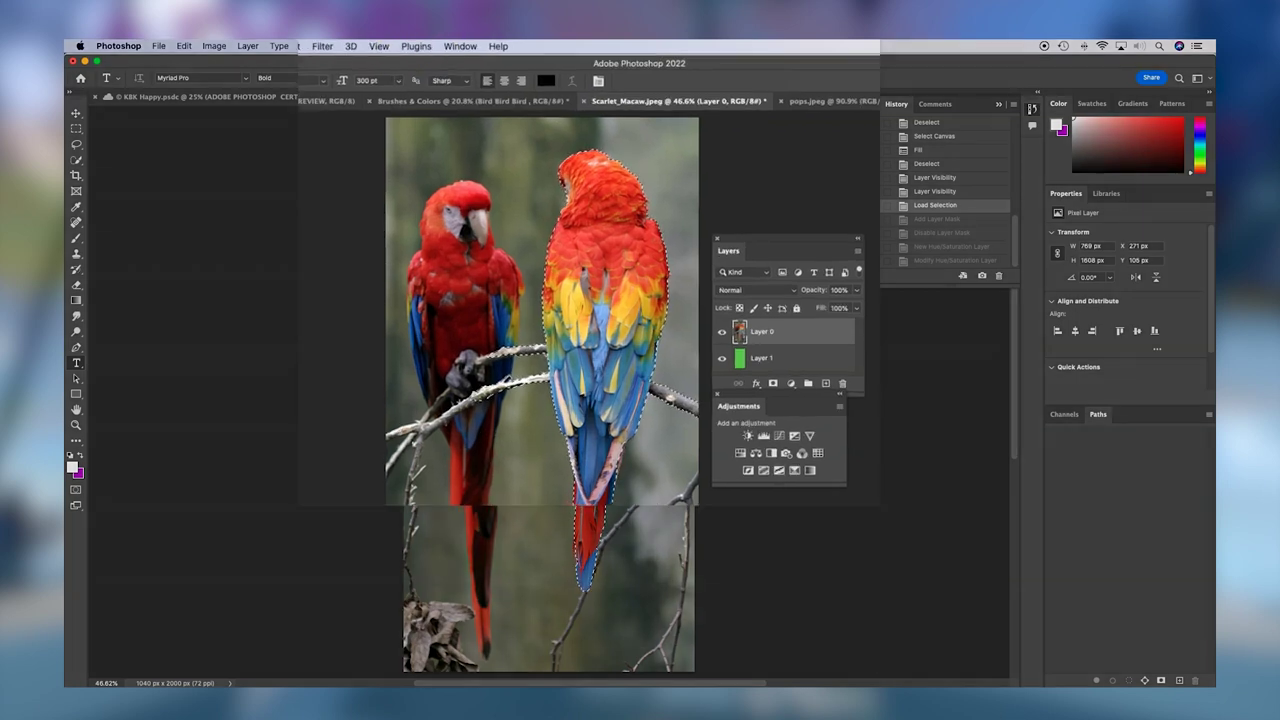
Step: Convert Layer 0 for Smart Filters
left_click(322, 46)
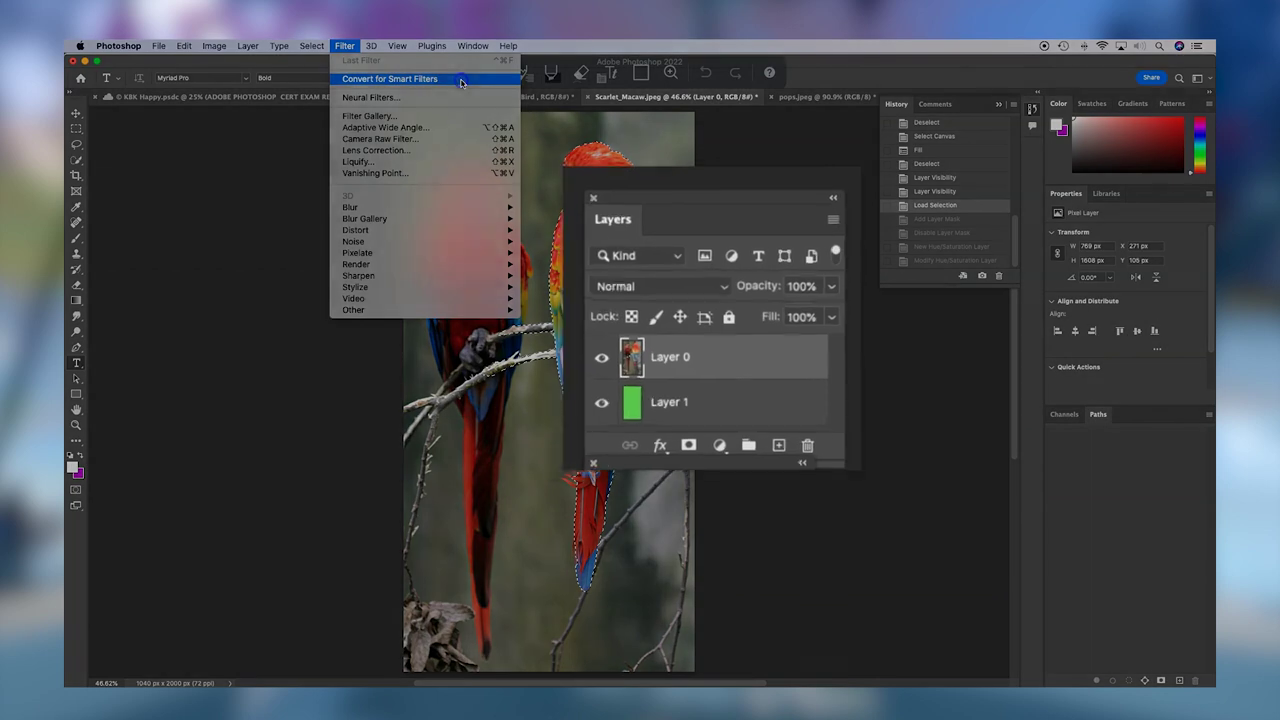
left_click(461, 82)
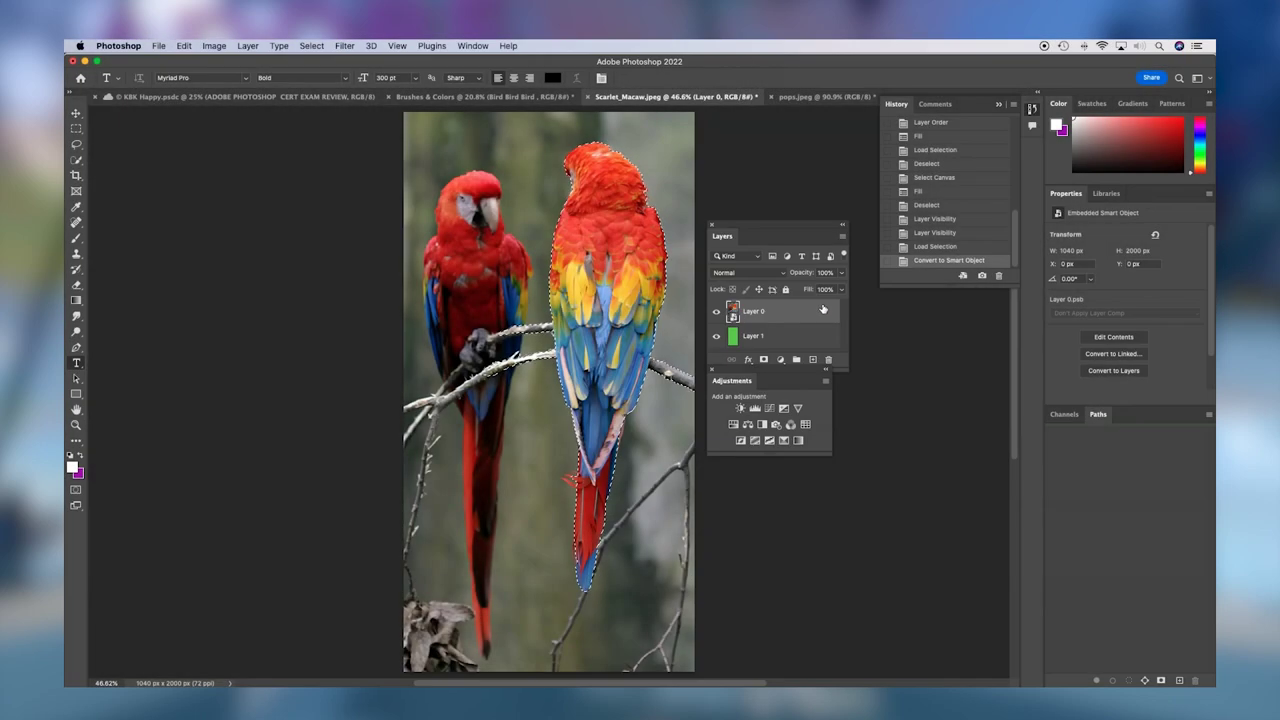
Step: Undo the smart object conversion and the selection loading, and make Layer 0 the active layer
key("super+z")
key("super+z")
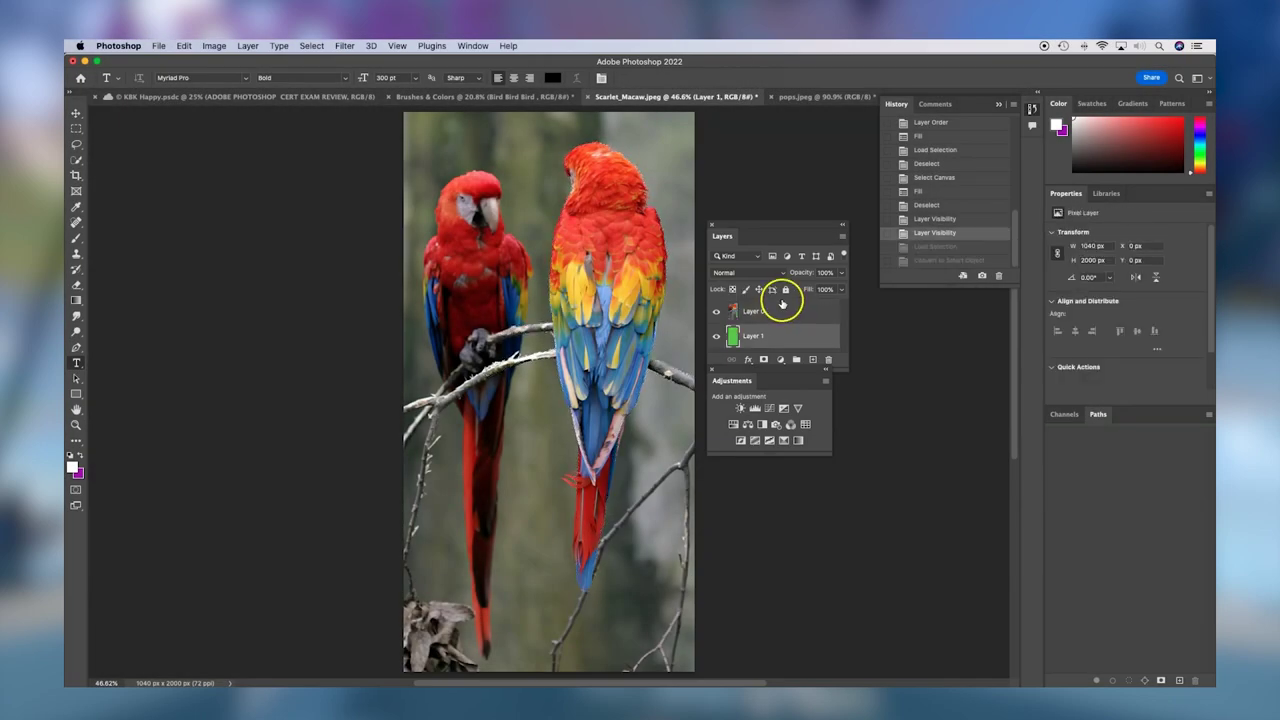
left_click(763, 313)
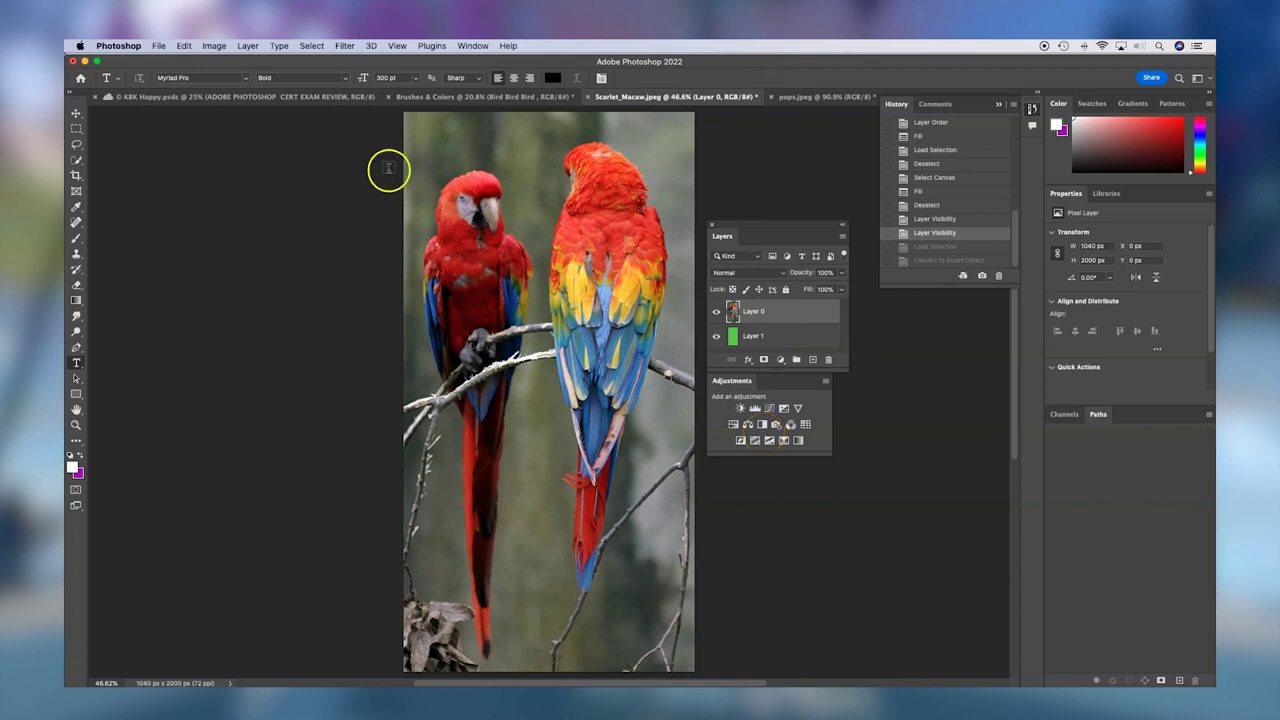
Step: Apply a direct Hue/Saturation adjustment to Layer 0 with hue -55, saturation +27 and lightness -16
left_click(214, 46)
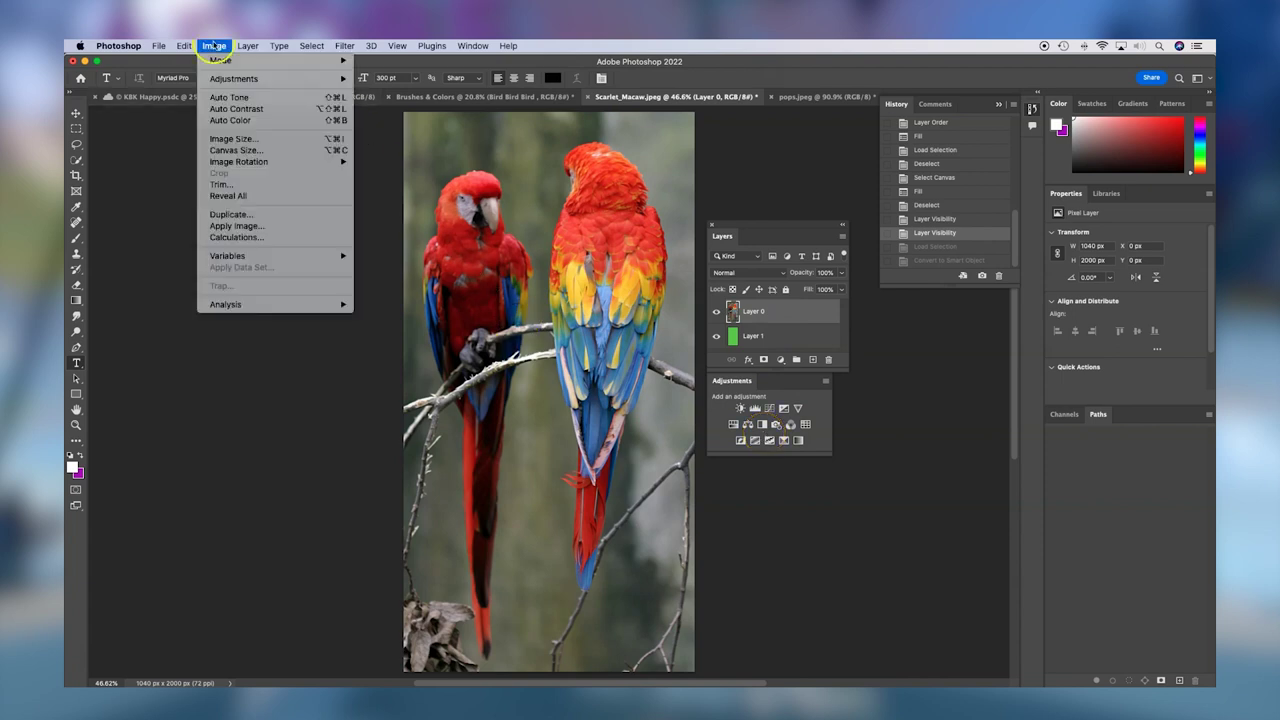
mouse_move(222, 80)
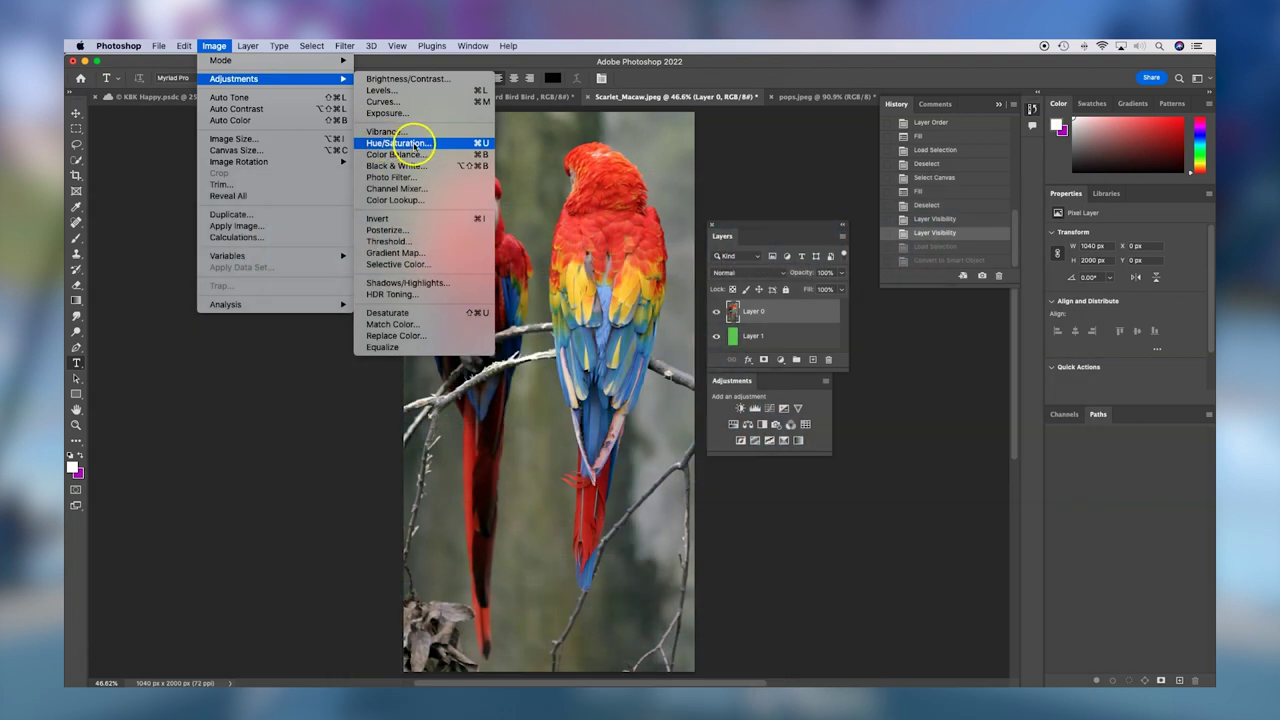
left_click(410, 143)
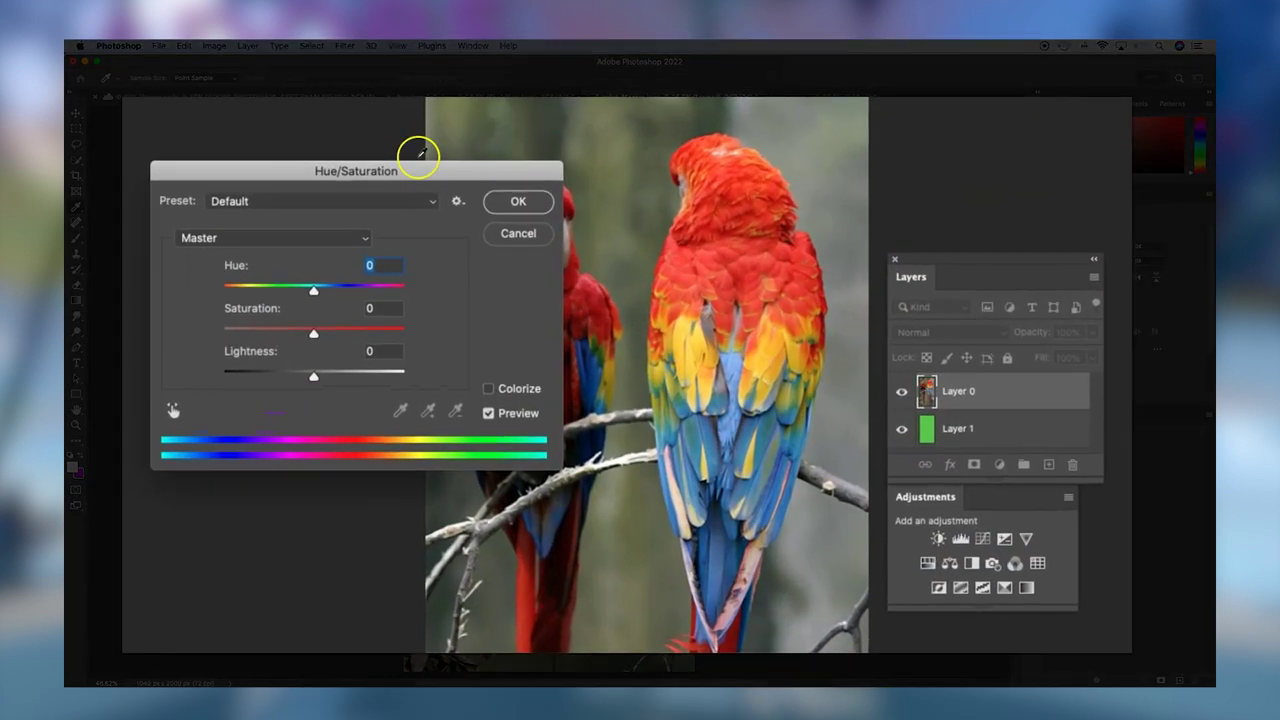
left_click_drag(313, 290, 268, 291)
mouse_move(309, 334)
left_mouse_down()
mouse_move(271, 334)
mouse_move(313, 330)
left_mouse_up()
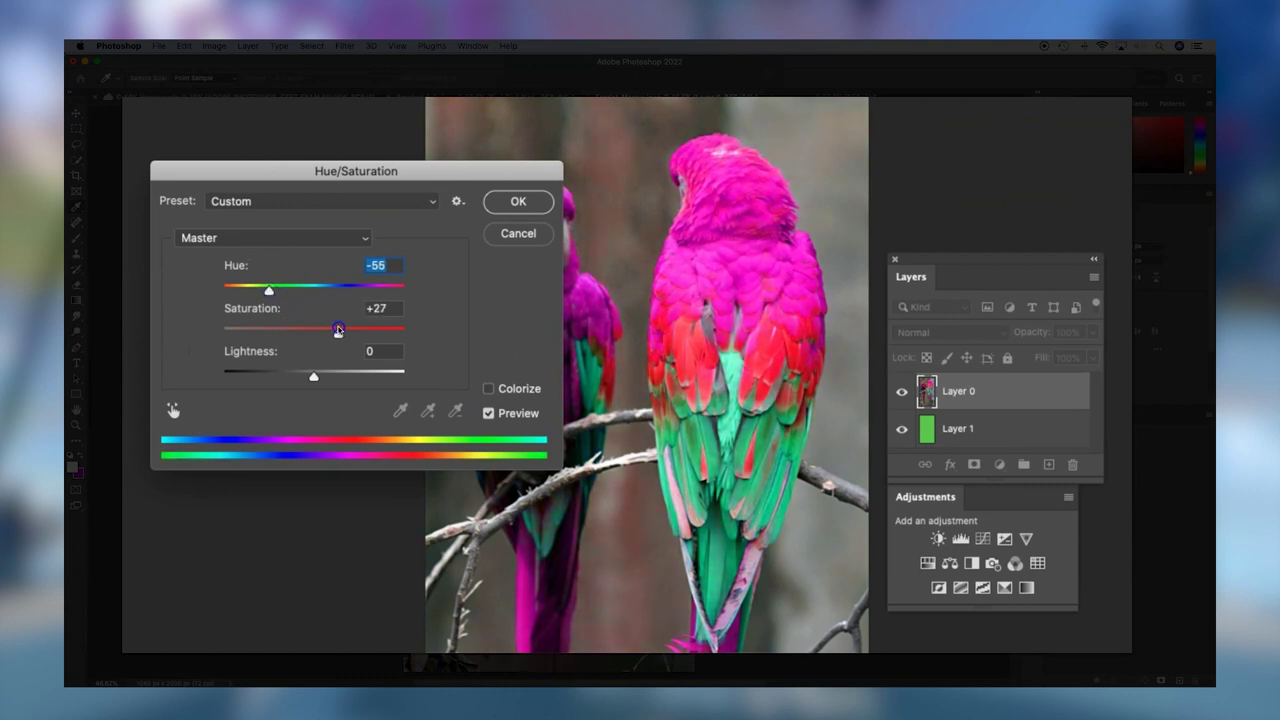
mouse_move(310, 375)
left_mouse_down()
mouse_move(283, 373)
mouse_move(309, 373)
mouse_move(297, 376)
left_mouse_up()
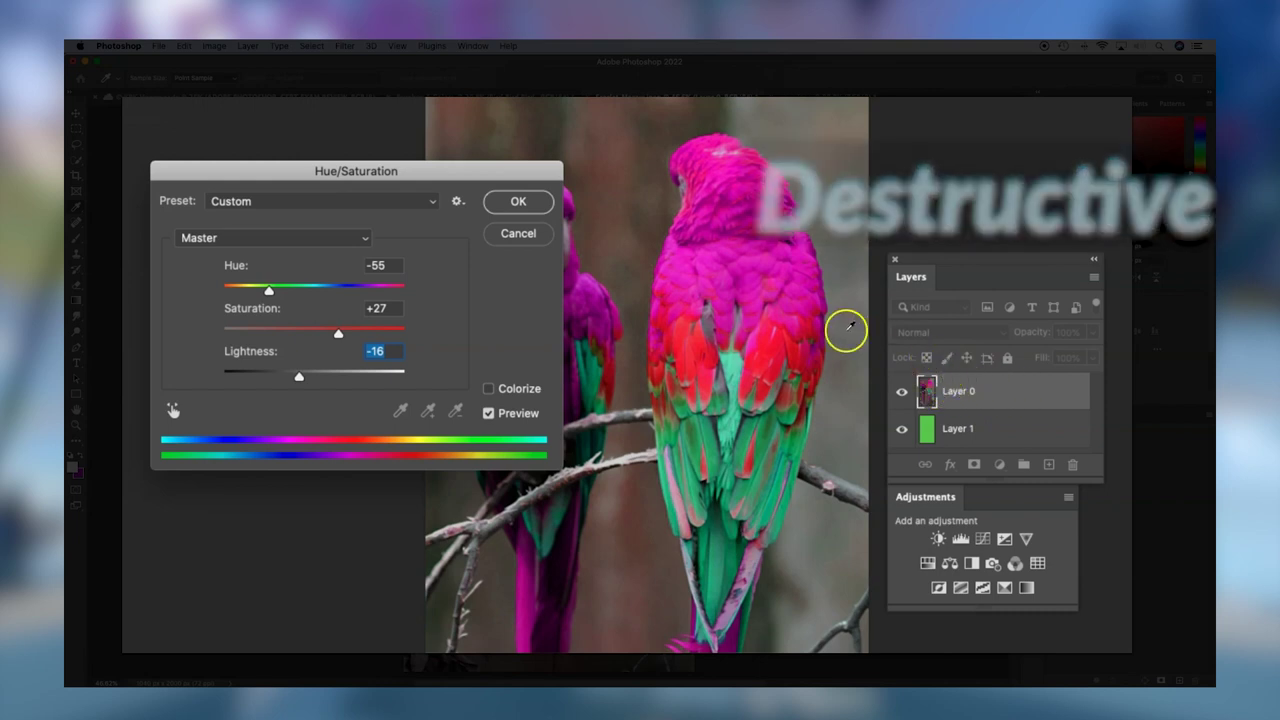
left_click(517, 201)
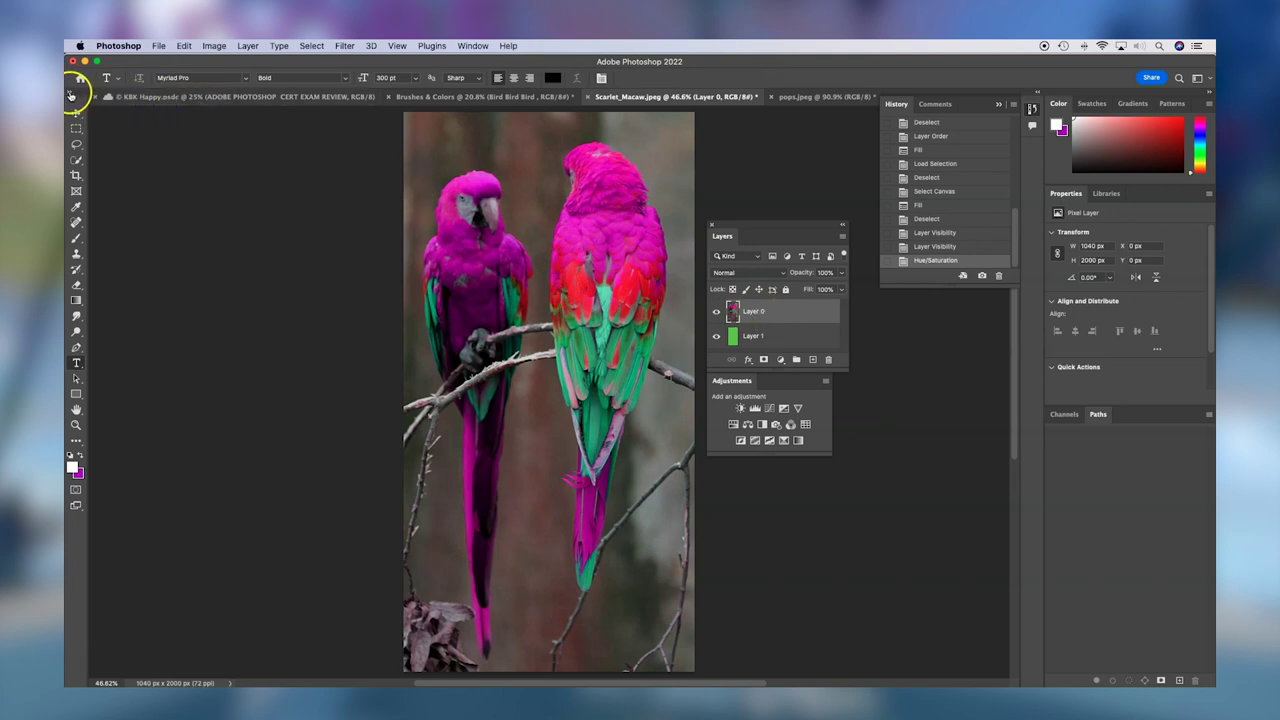
Step: Float the tools in two columns beside the macaws and set the Clone Stamp brush size to 400
left_click_drag(79, 93, 352, 152)
left_click(345, 152)
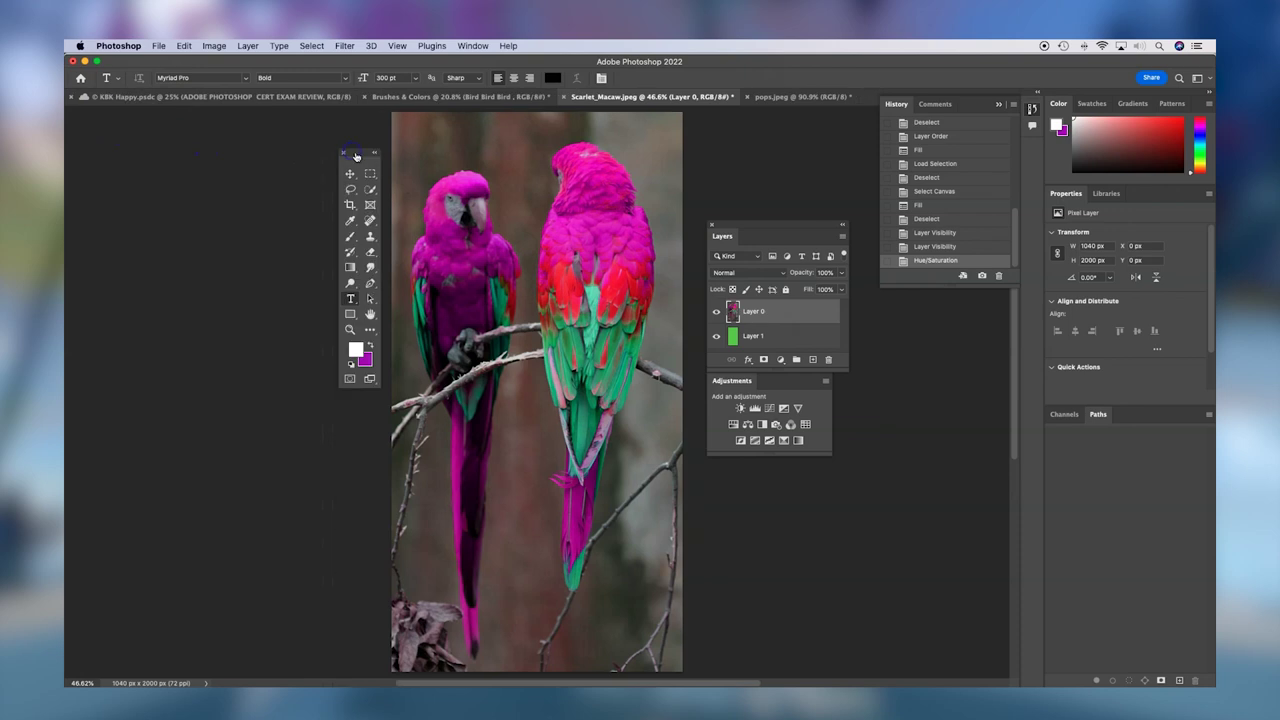
left_click(370, 235)
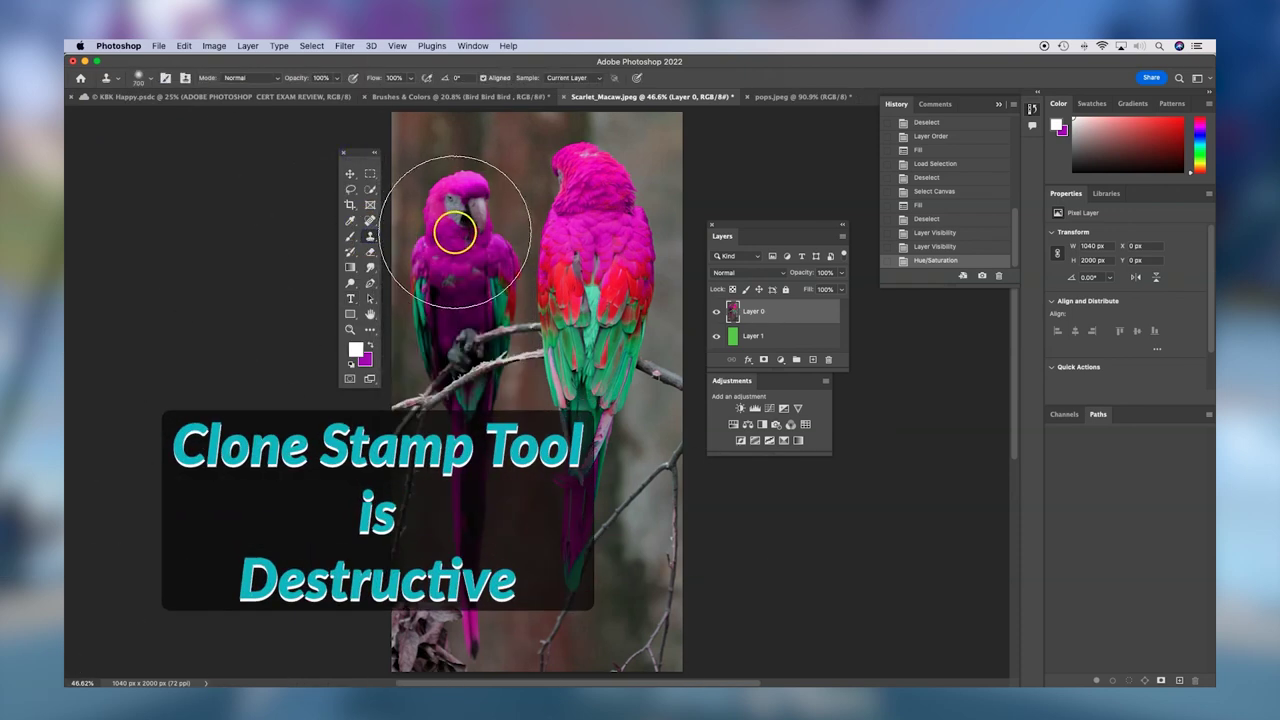
key("bracketleft")
key("bracketleft")
key("bracketleft")
key("bracketleft")
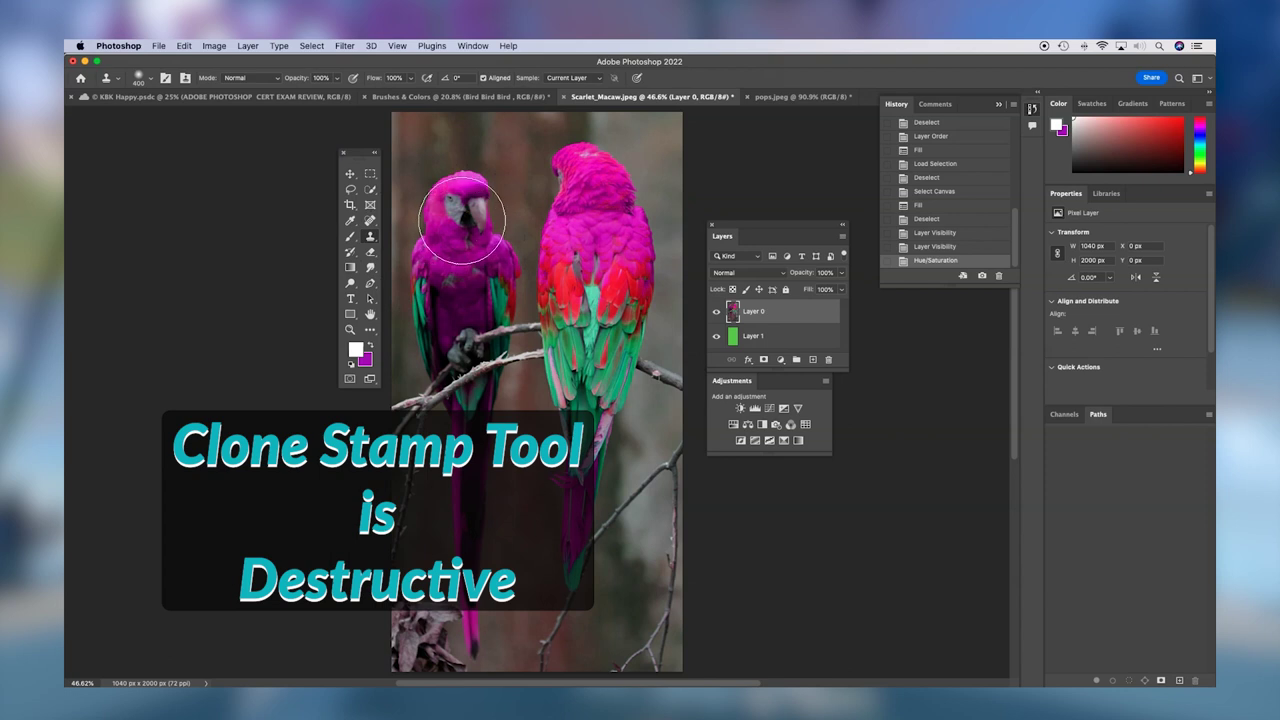
Step: Sample the left macaw's face with Clone Stamp and stamp it over the right macaw's head at brush size 700
left_click(461, 211, "alt")
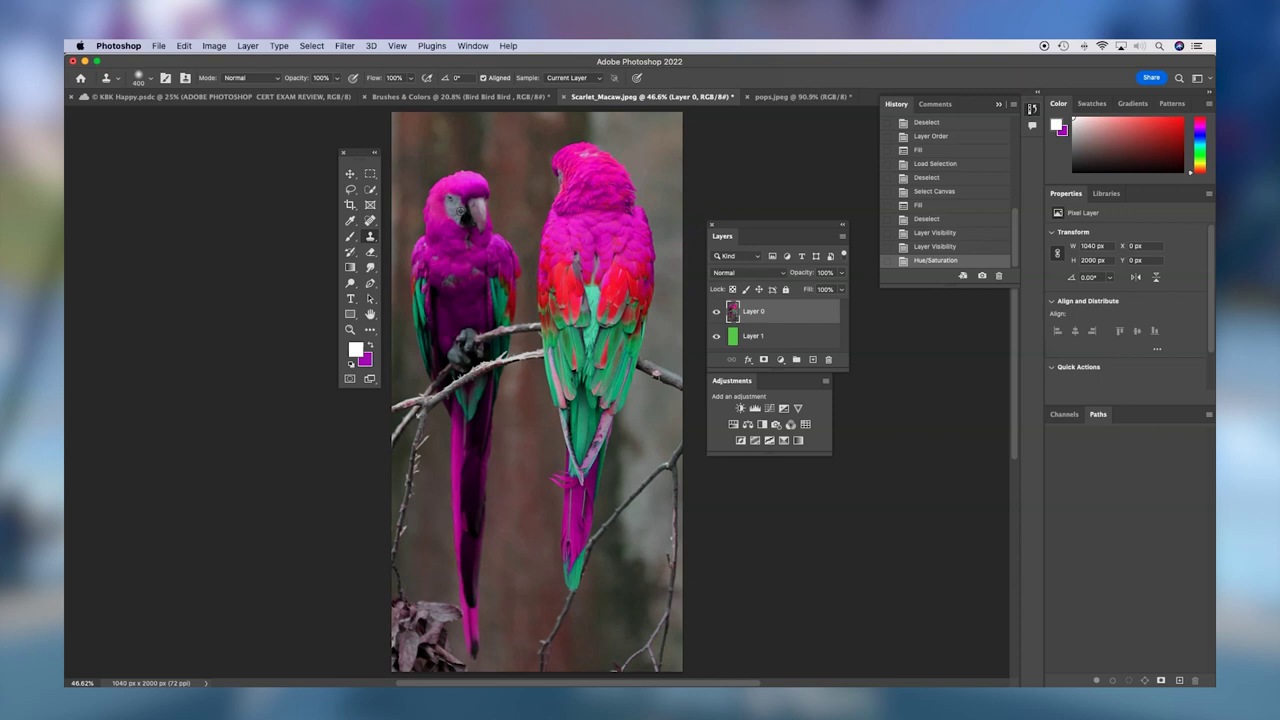
left_click(585, 177)
key("]")
key("]")
key("]")
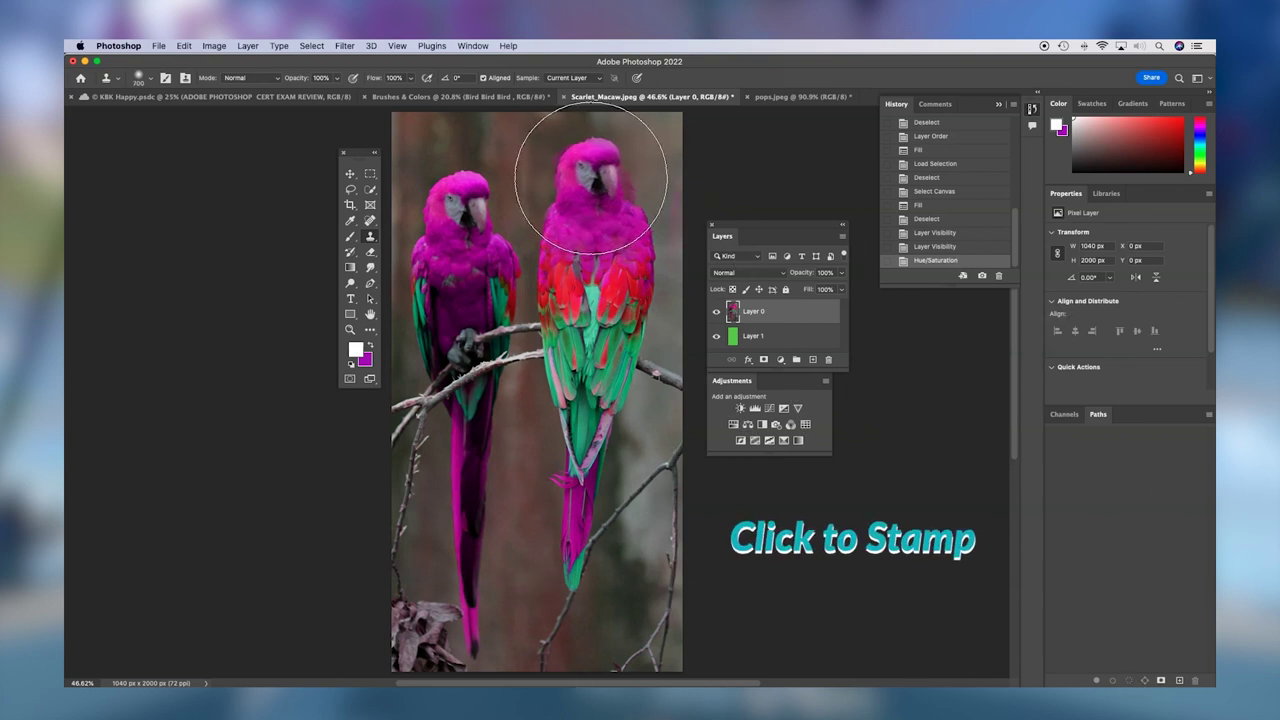
left_click(591, 178)
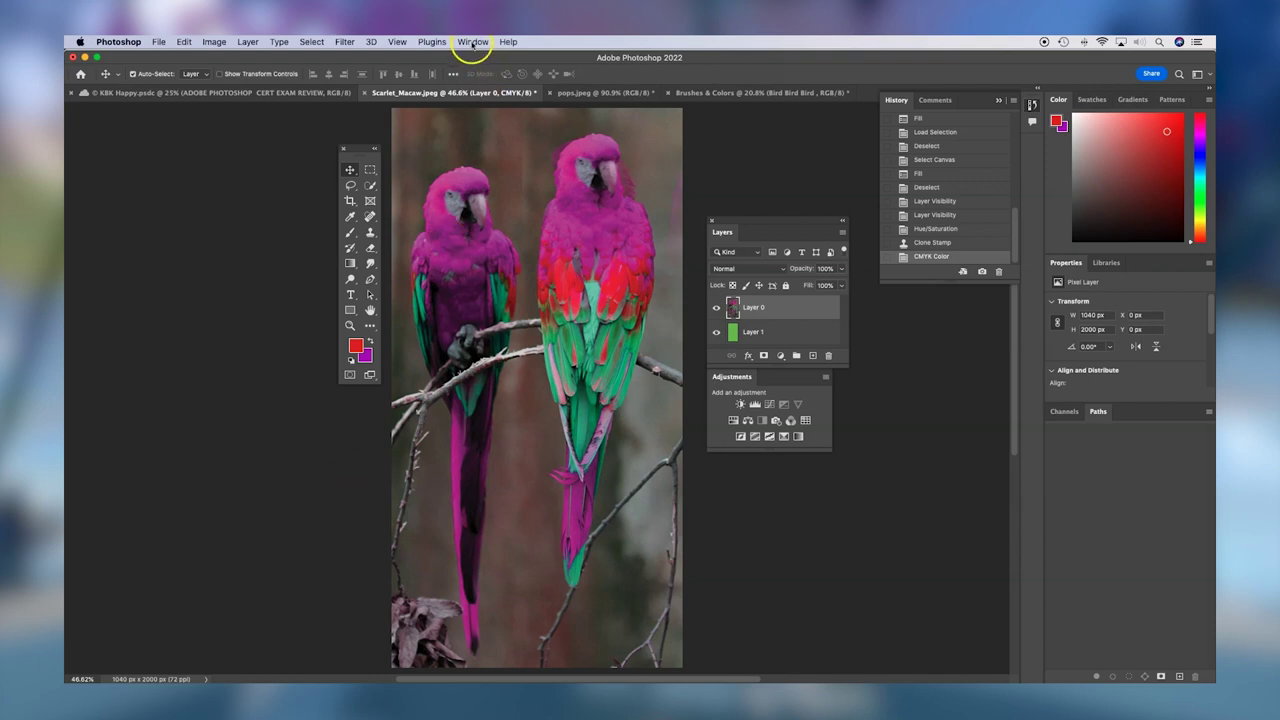
Step: Reset the Essentials workspace and arrange the open documents in a 4-up layout
left_click(472, 41)
mouse_move(483, 69)
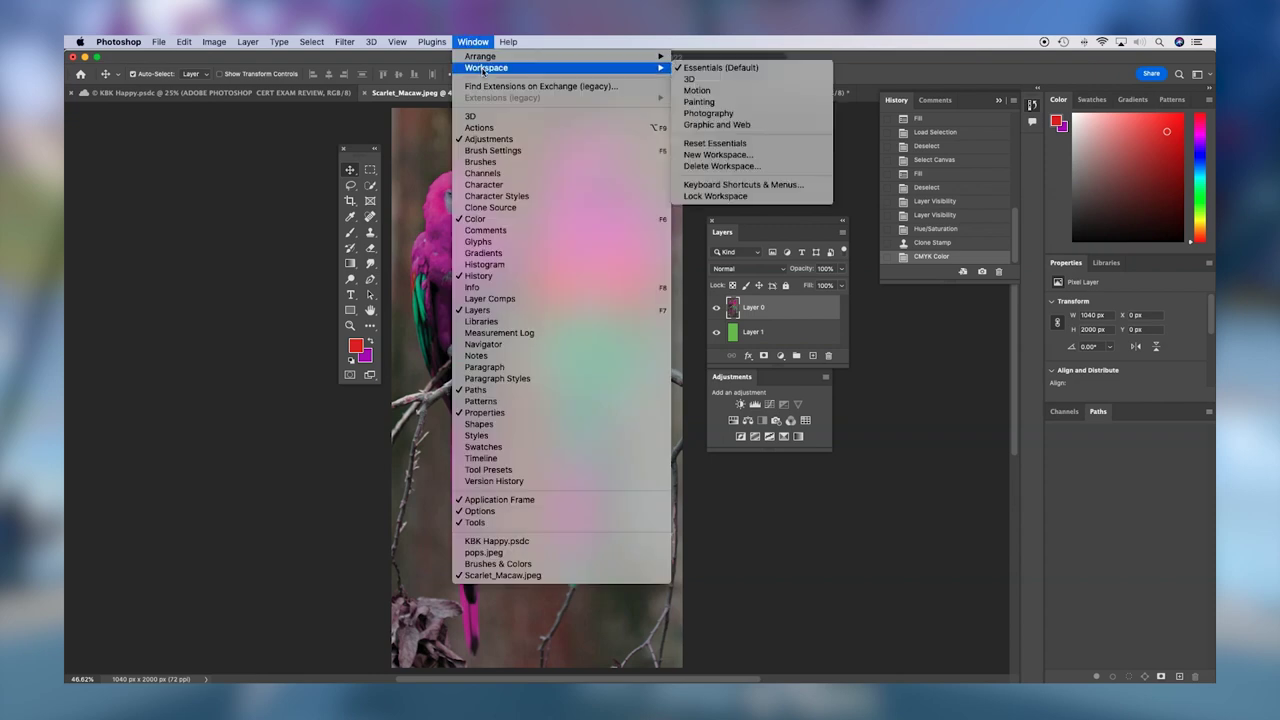
left_click(737, 144)
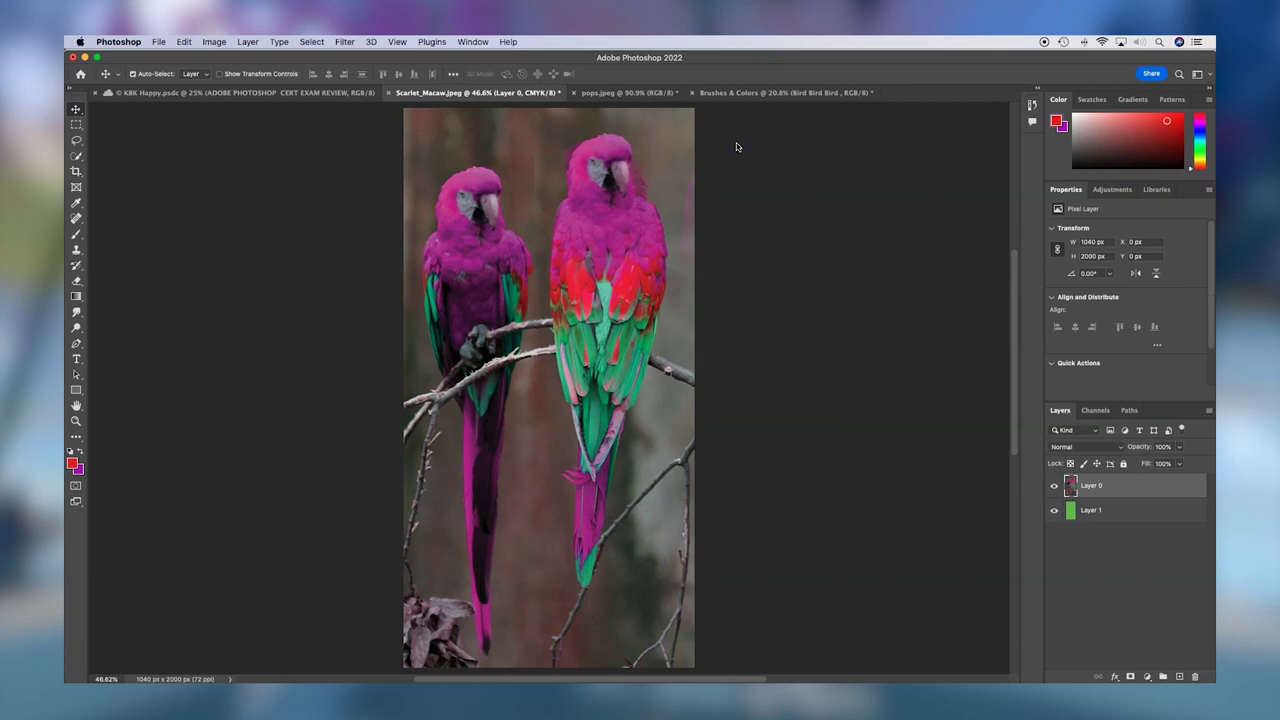
left_click(472, 41)
mouse_move(479, 56)
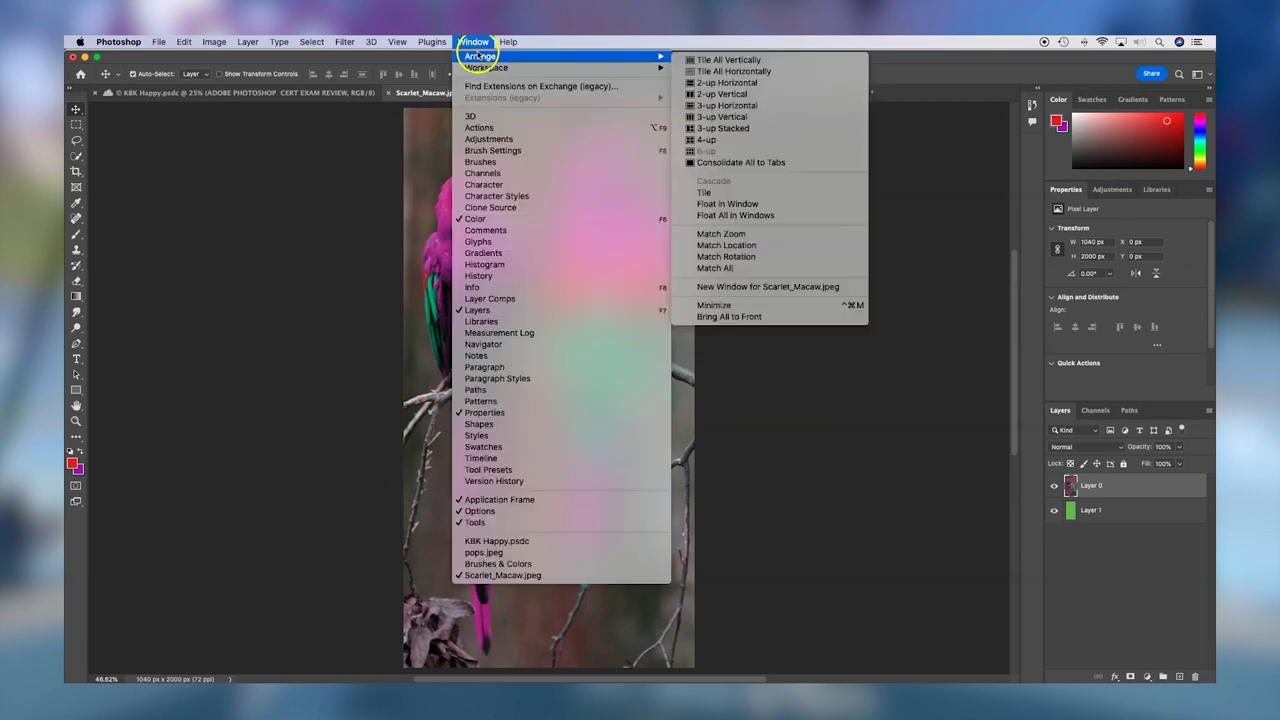
left_click(716, 140)
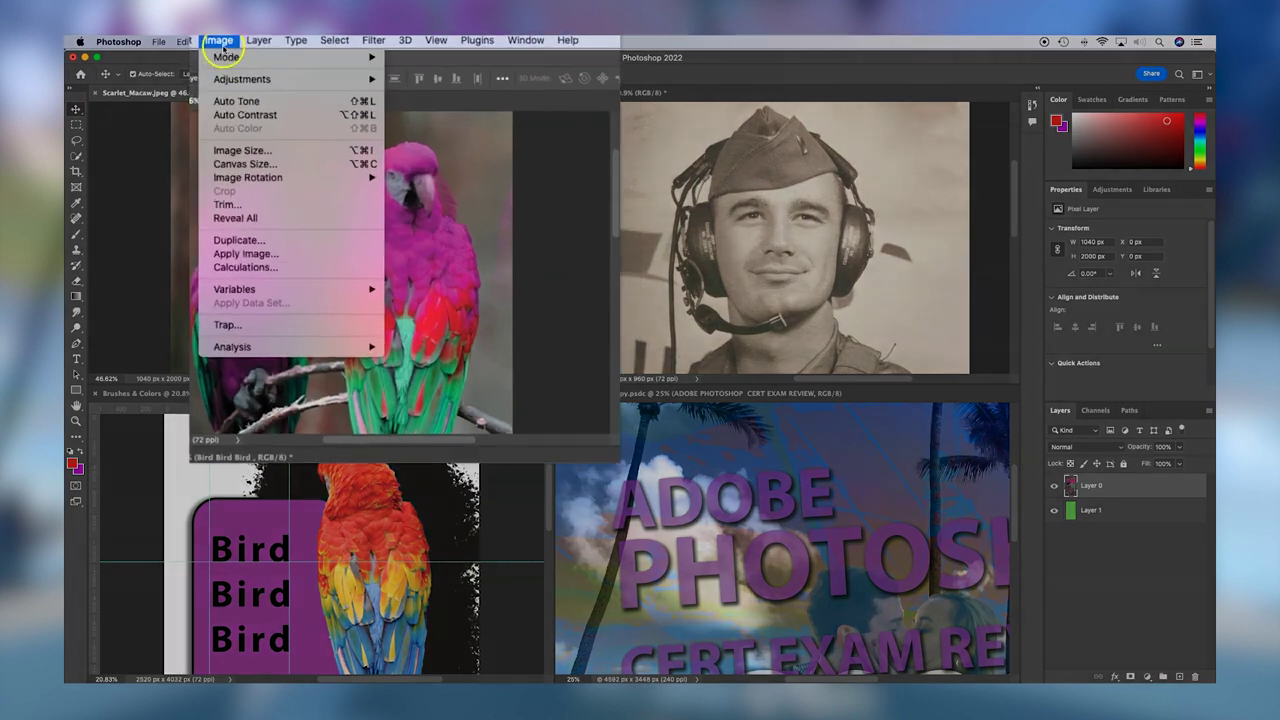
Step: Check the color mode and bit depth options for Scarlet_Macaw.jpeg
mouse_move(222, 56)
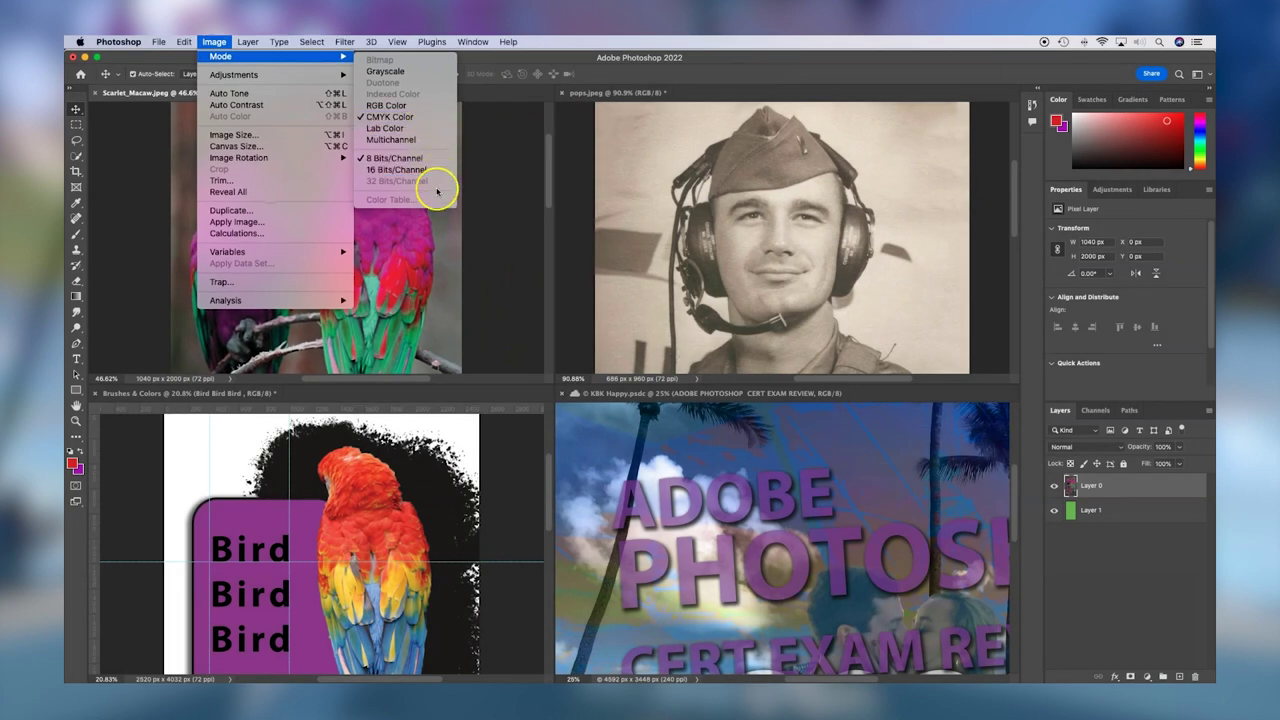
left_click(645, 470)
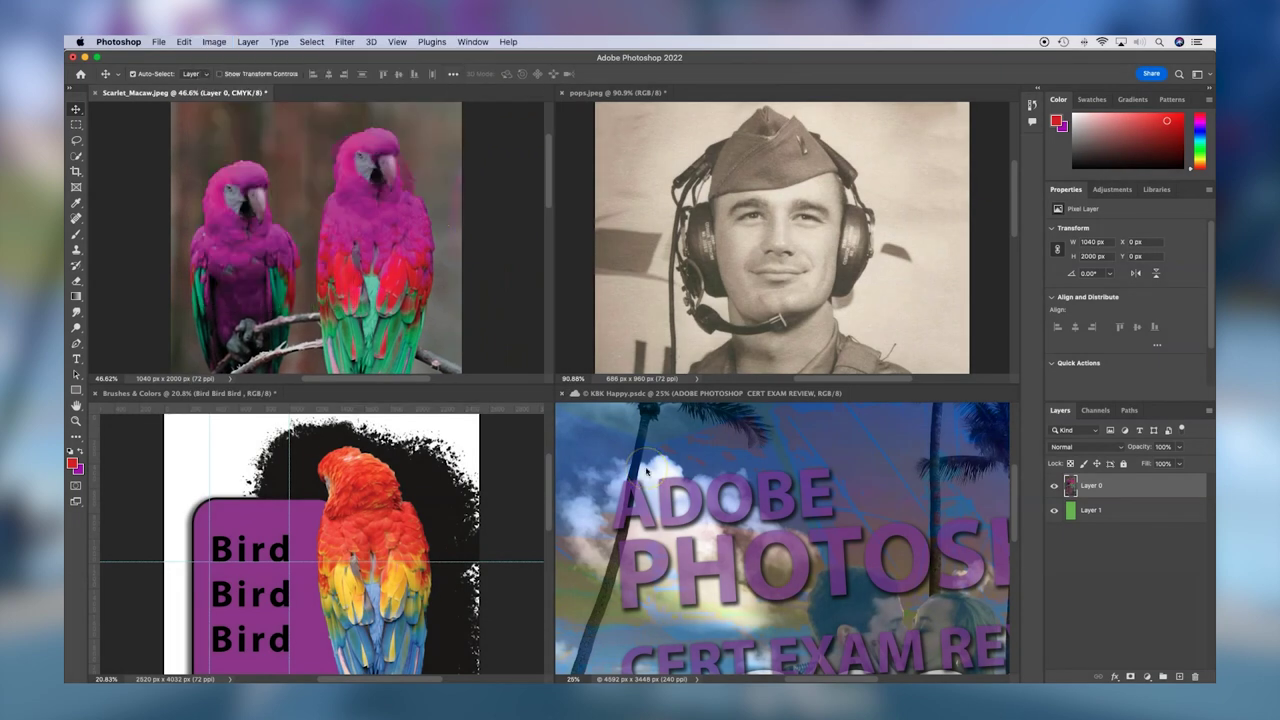
Step: Make KBK Happy.psdc the active document and open its Export As settings
left_click(648, 472)
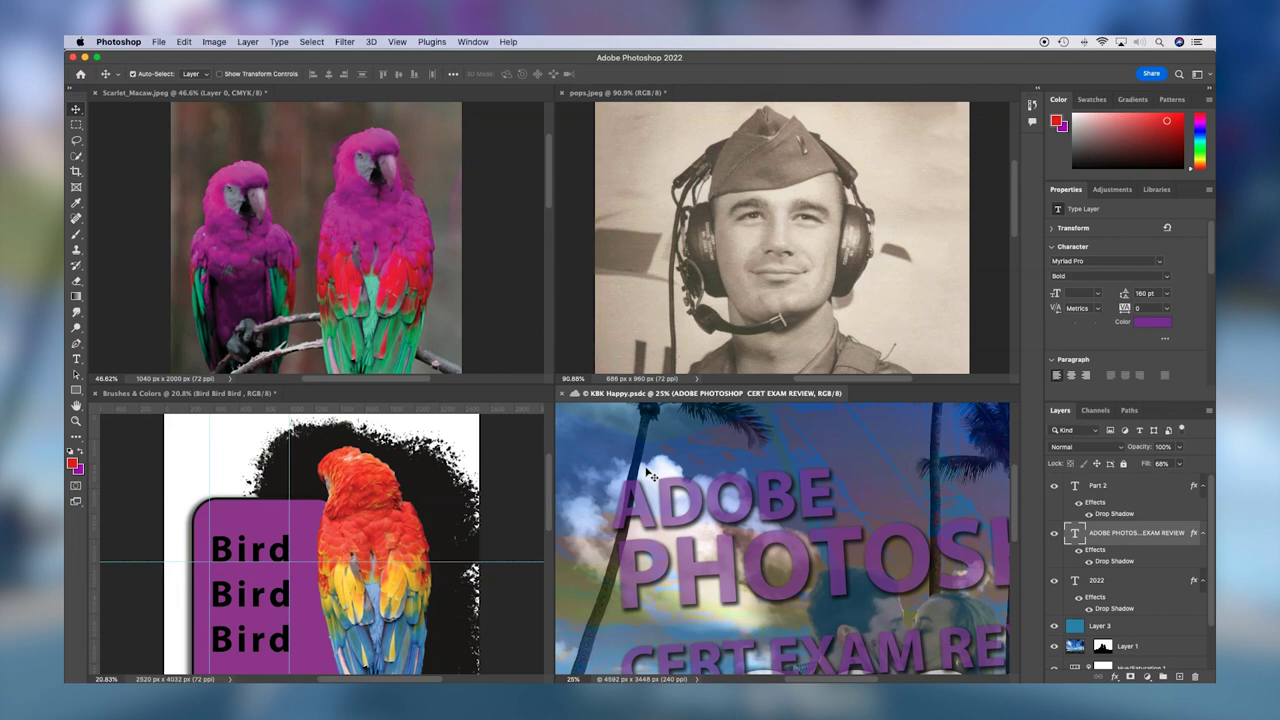
left_click(114, 249)
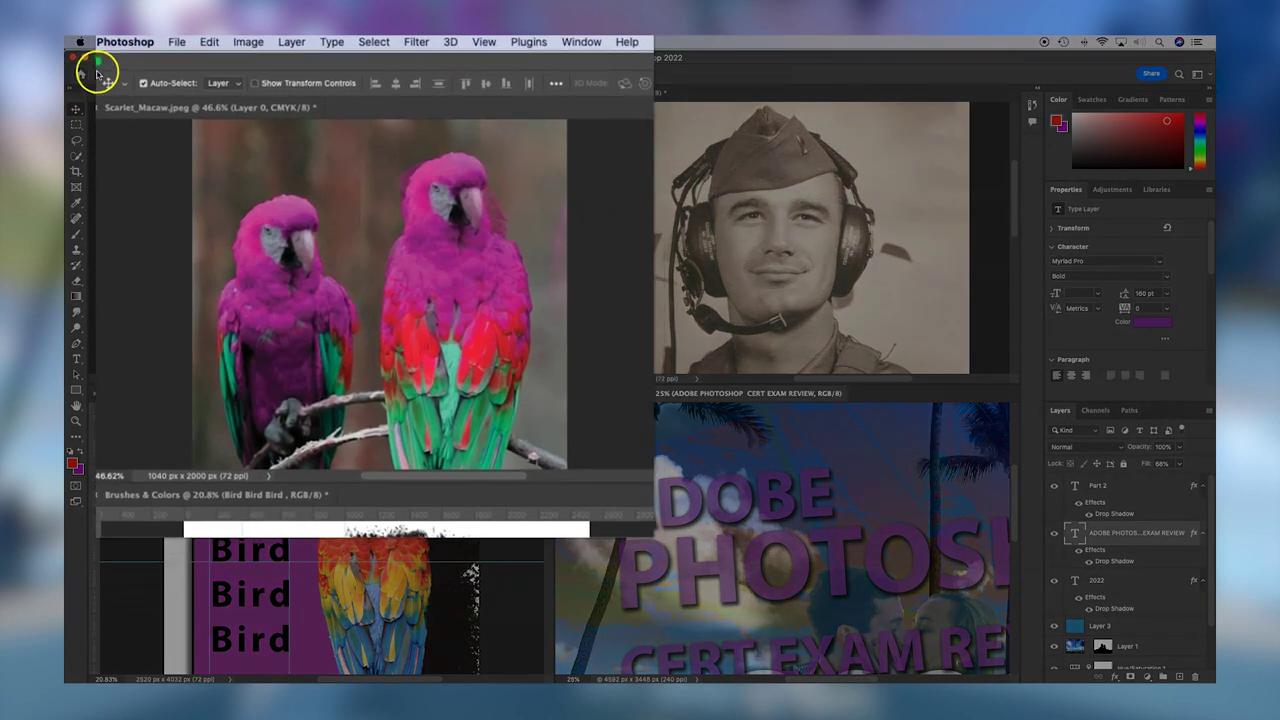
left_click(176, 42)
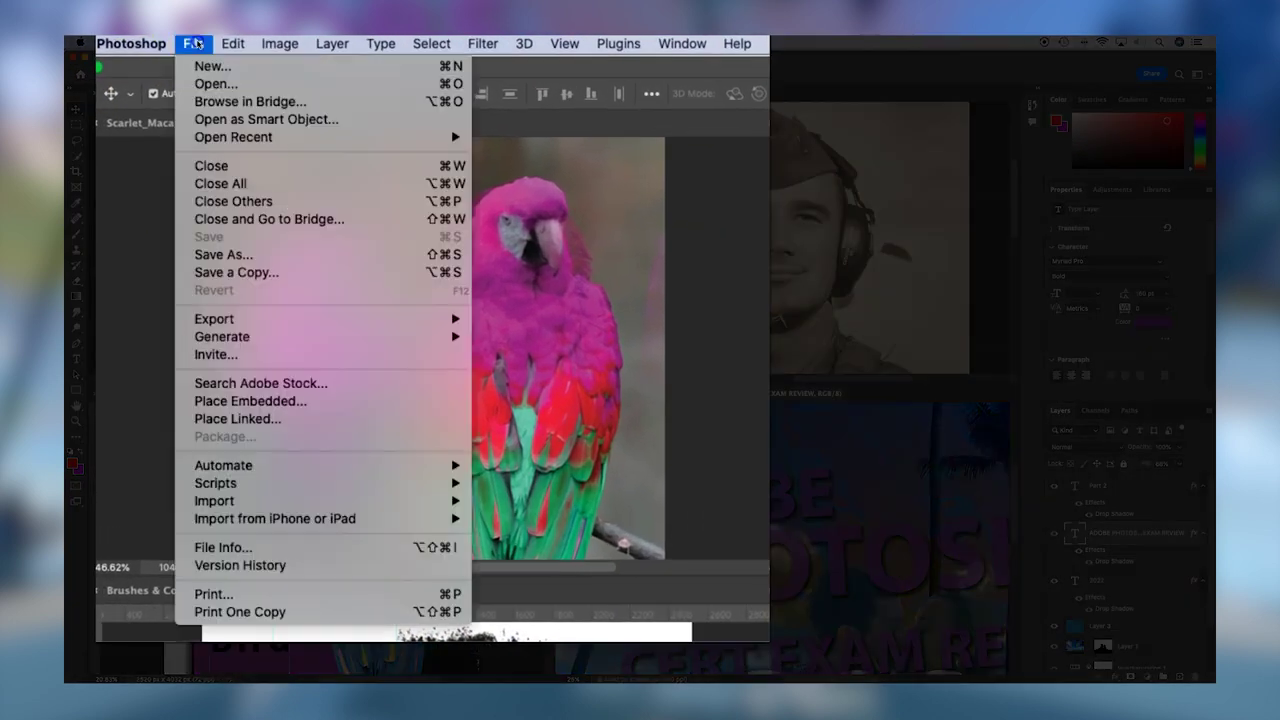
mouse_move(302, 322)
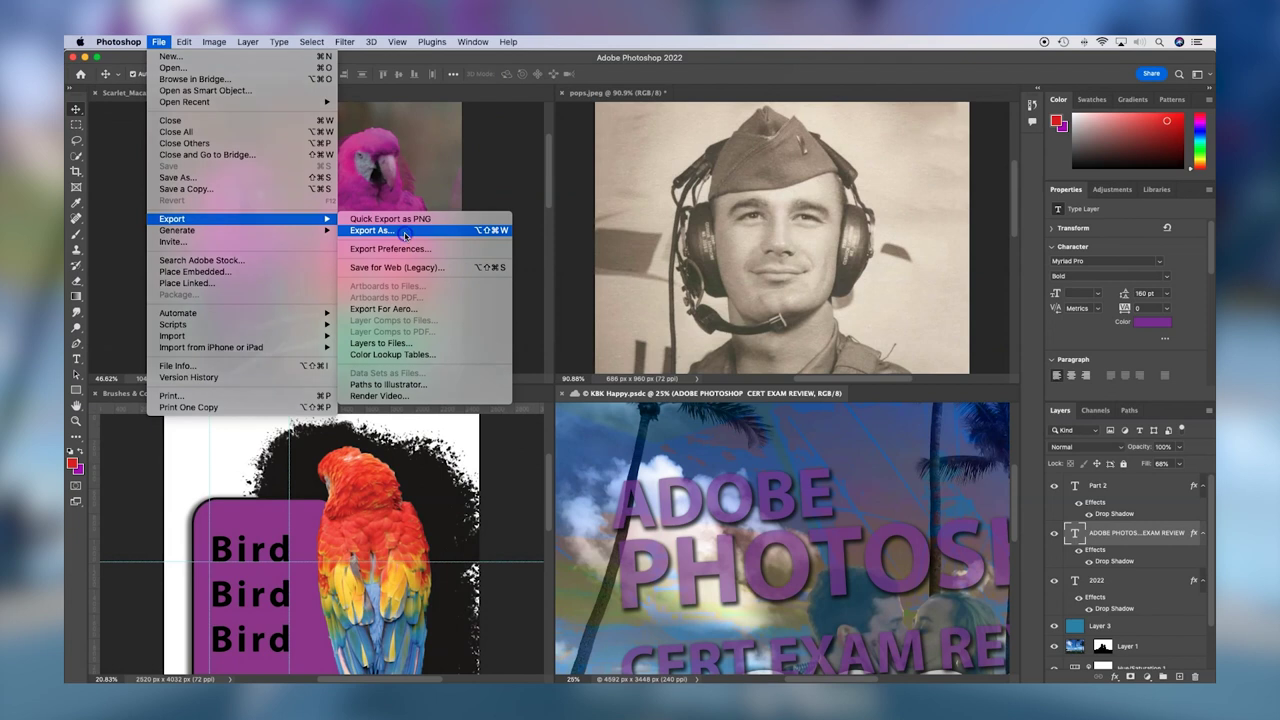
left_click(508, 303)
Step: Export the image as a PNG with transparency at 50% scale, saved as KBK Happy.png in the V3_trailer build folder
left_click(966, 151)
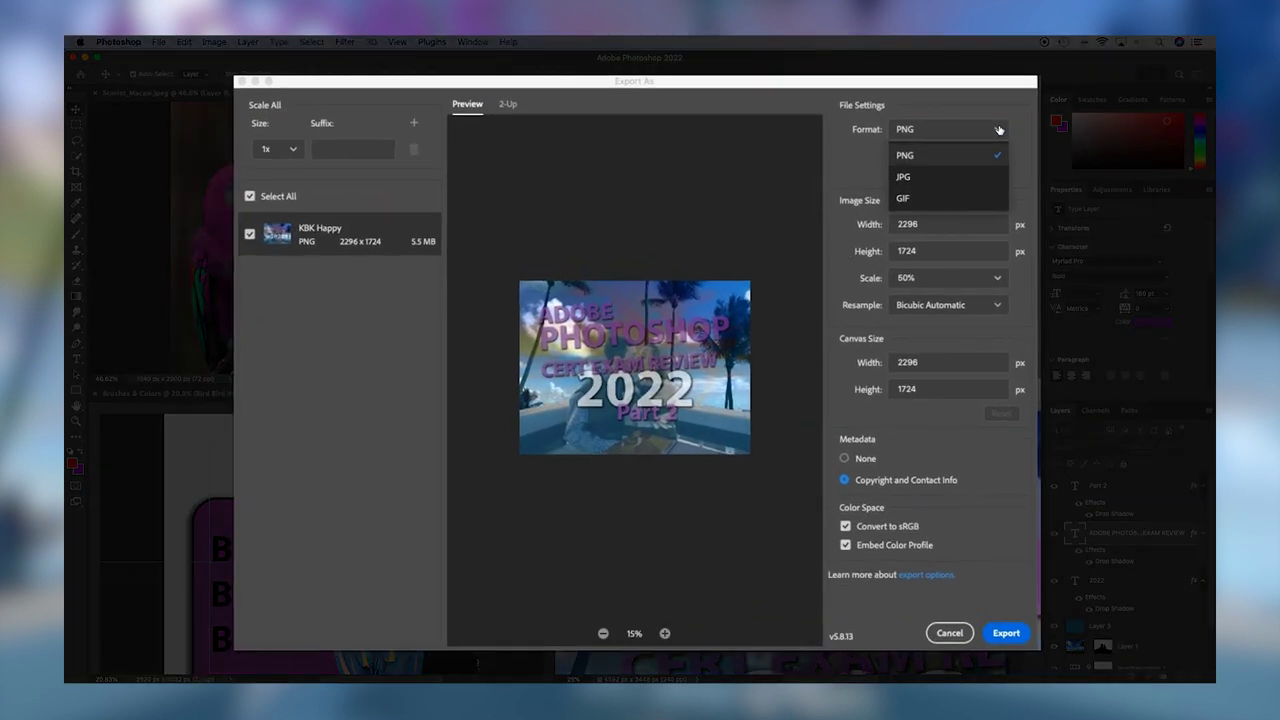
left_click(998, 130)
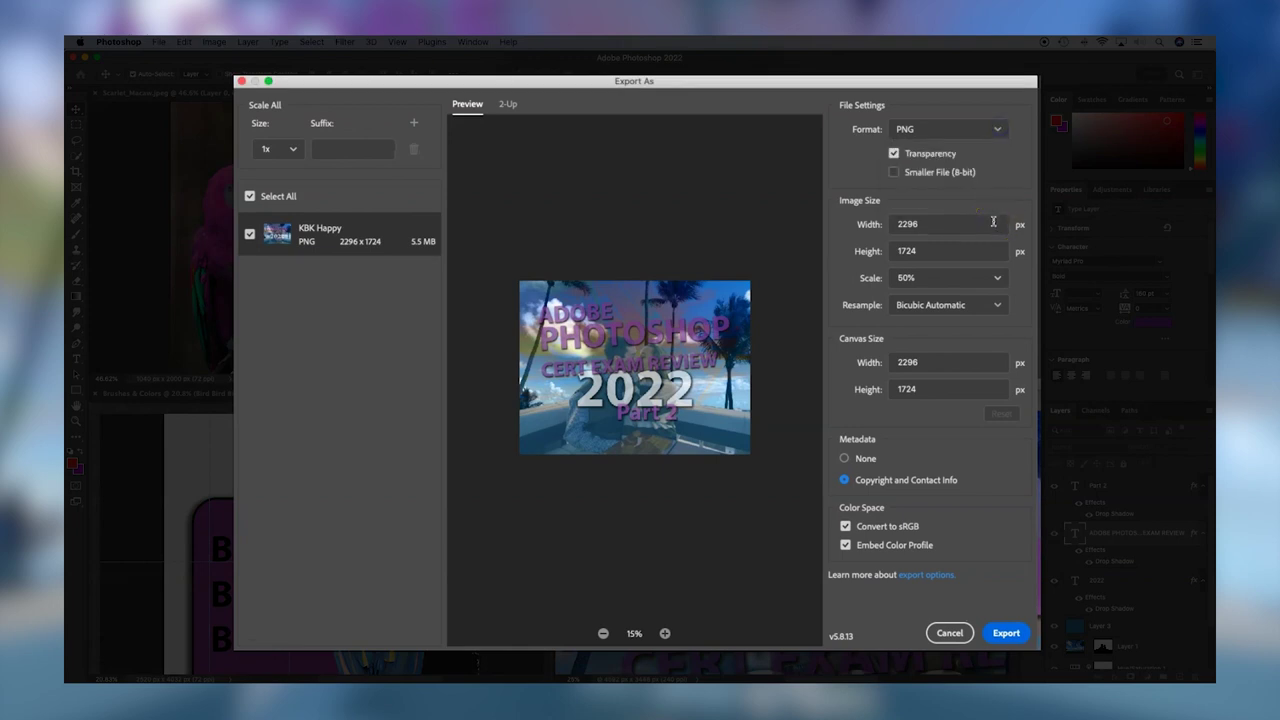
left_click(997, 279)
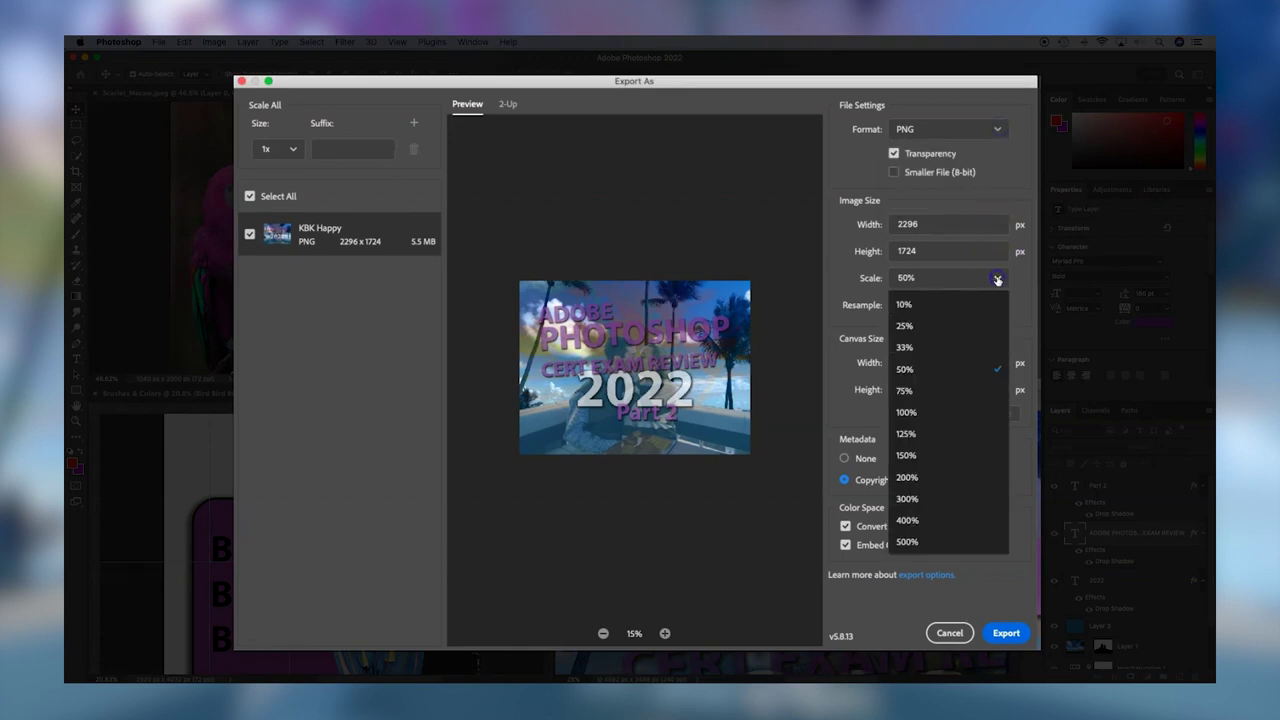
left_click(997, 279)
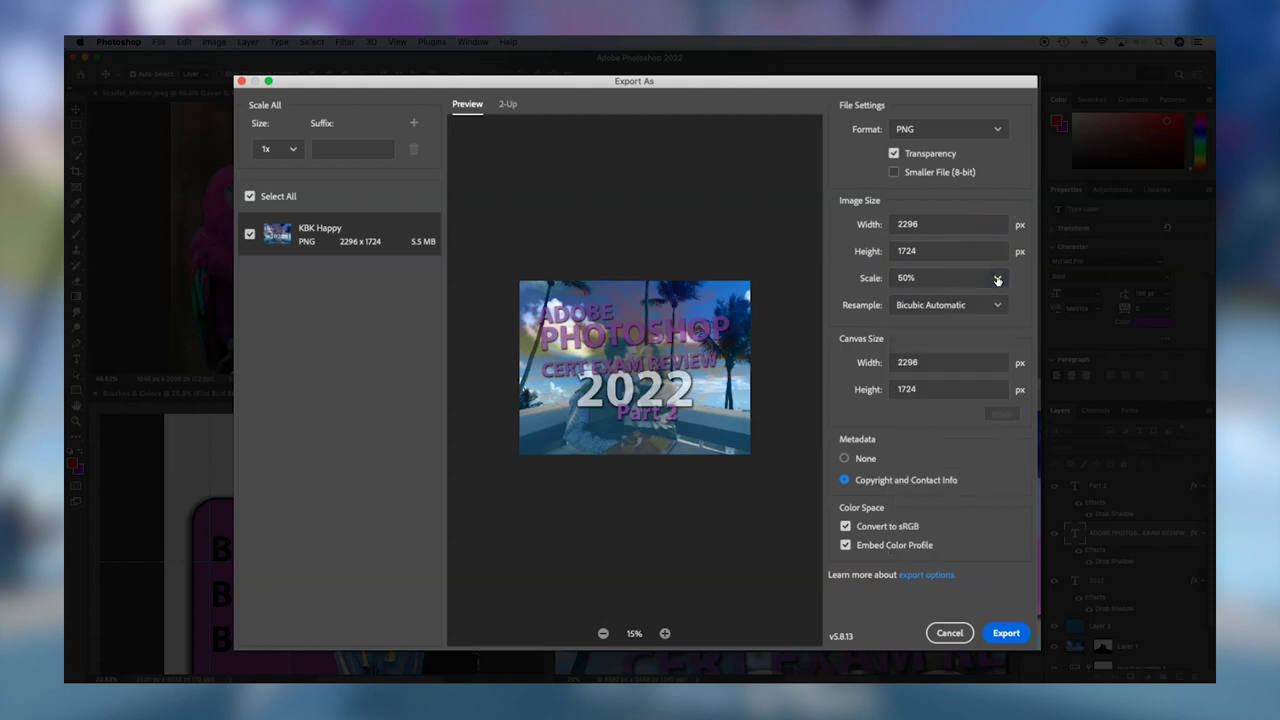
left_click(896, 153)
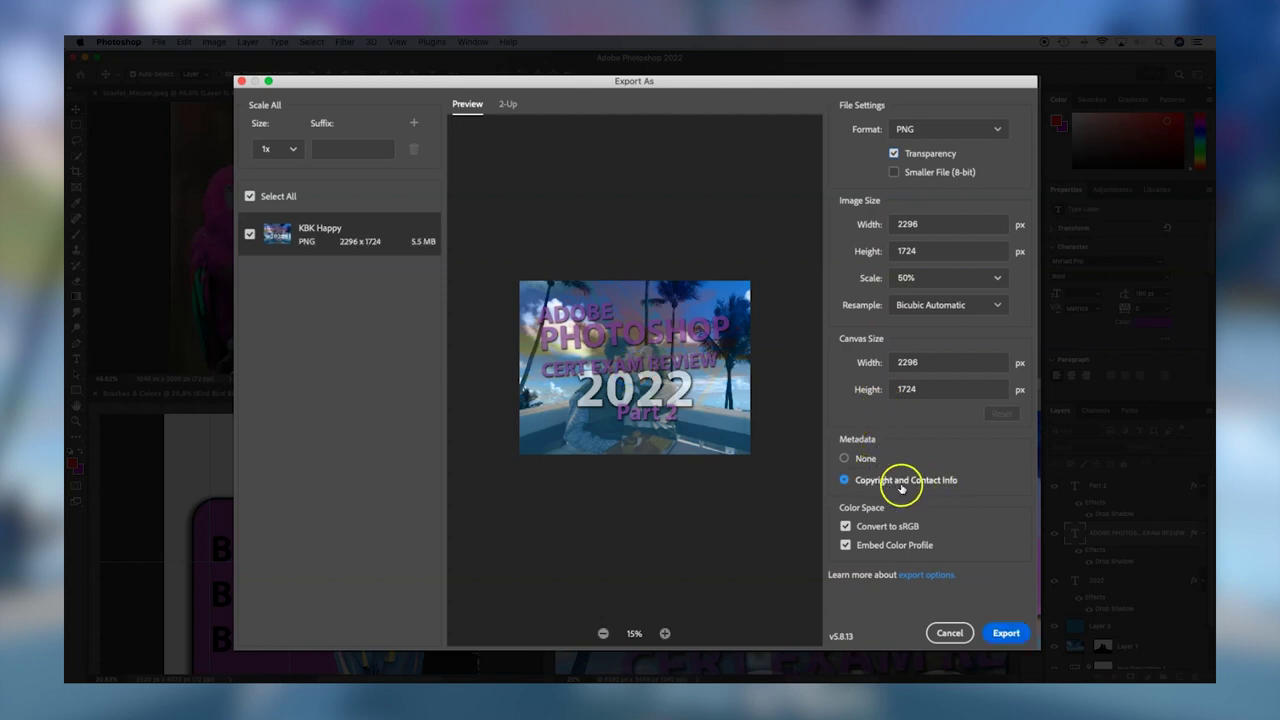
left_click(995, 633)
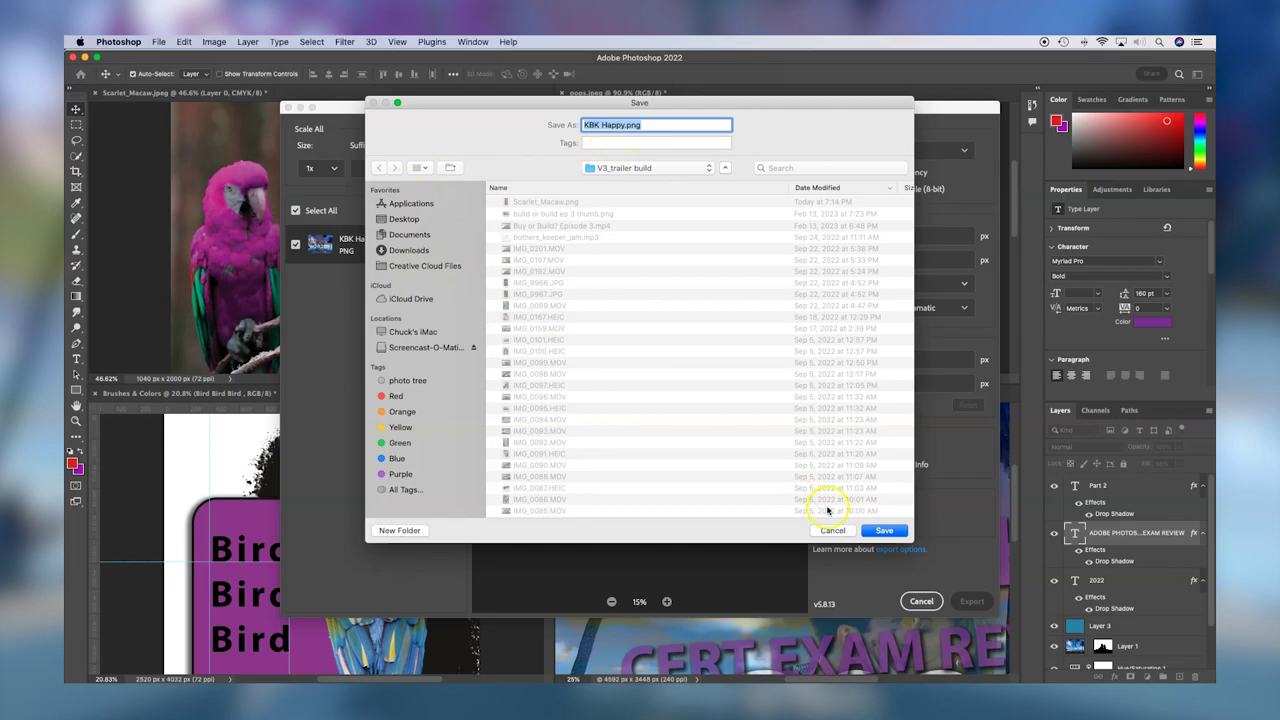
left_click(885, 530)
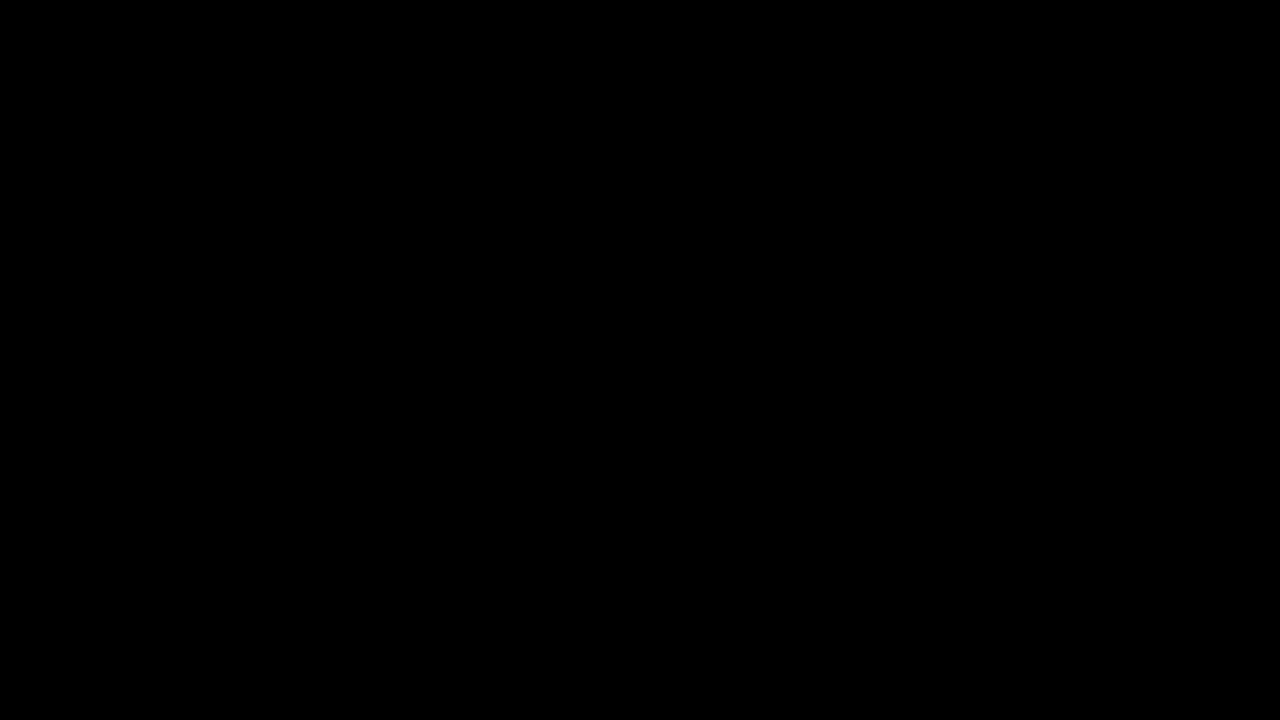